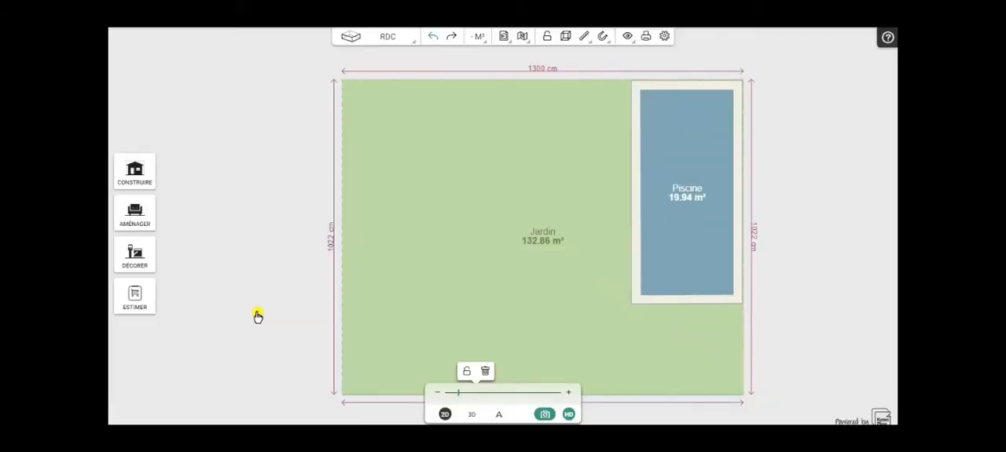
- Add a second rectangular pool to the garden, west of the existing one
{"action": "left_click", "coordinate": [688, 196]}
{"action": "left_click", "coordinate": [140, 179]}
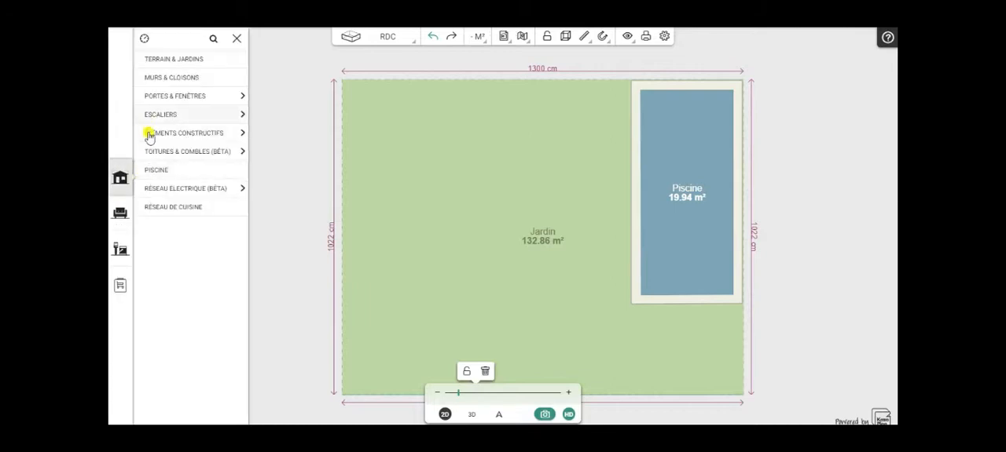
{"action": "left_click", "coordinate": [153, 173]}
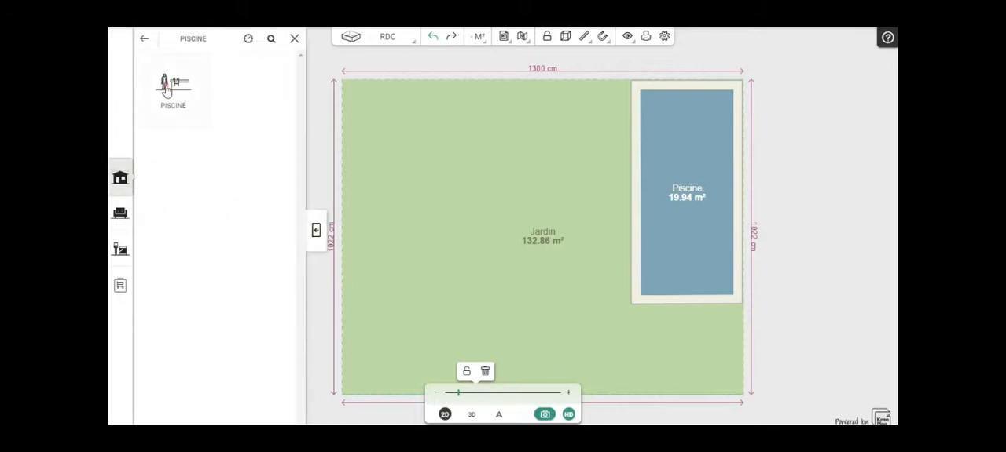
{"action": "left_click", "coordinate": [164, 89]}
{"action": "left_click_drag", "start_coordinate": [409, 191], "coordinate": [482, 186]}
{"action": "left_click", "coordinate": [482, 186]}
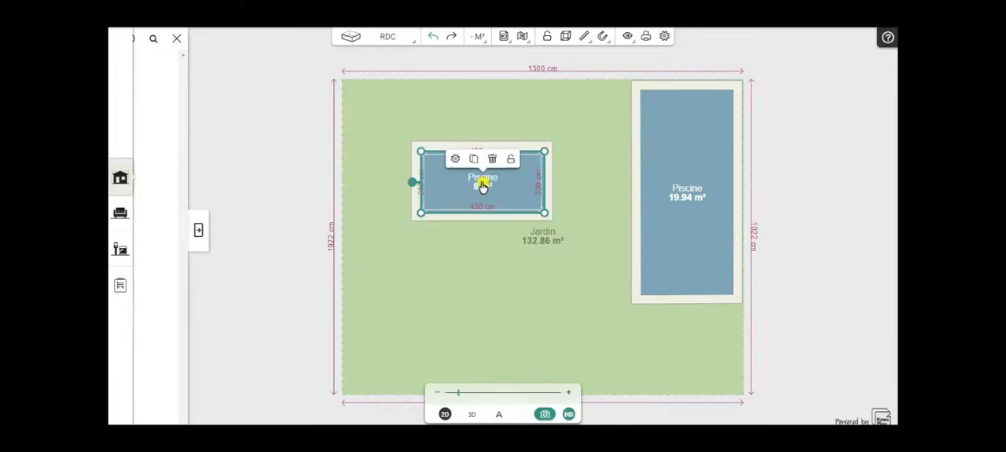
- Rotate the new pool upright and enlarge it to about 332 by 512 cm
{"action": "left_click", "coordinate": [409, 183]}
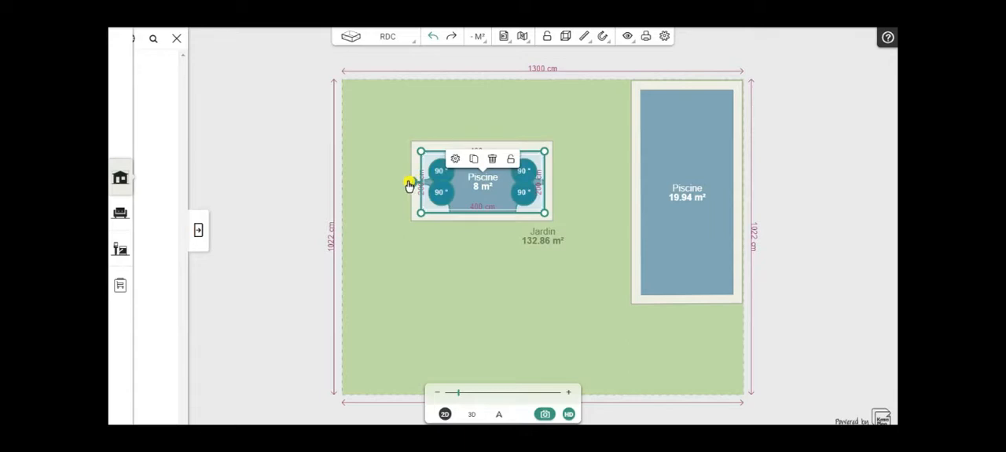
{"action": "left_click_drag", "start_coordinate": [411, 186], "coordinate": [485, 264]}
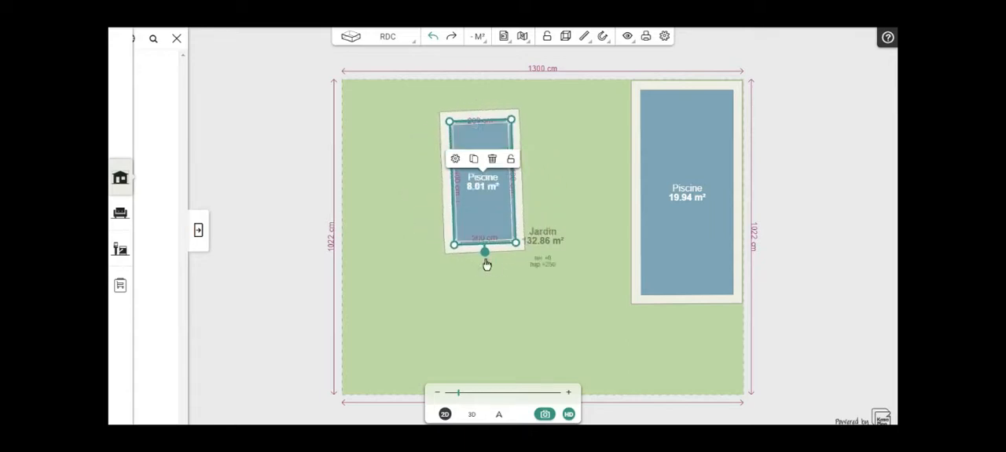
{"action": "left_click_drag", "start_coordinate": [453, 196], "coordinate": [410, 201]}
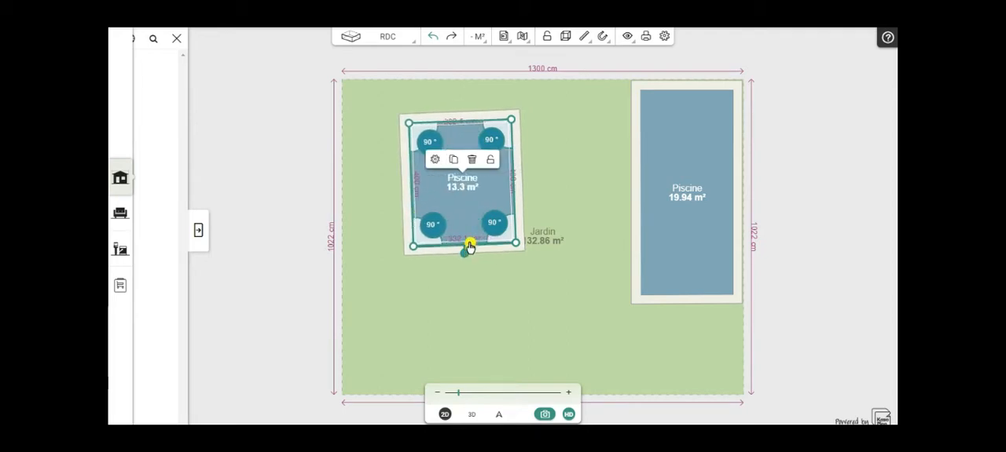
{"action": "left_click_drag", "start_coordinate": [466, 252], "coordinate": [465, 286]}
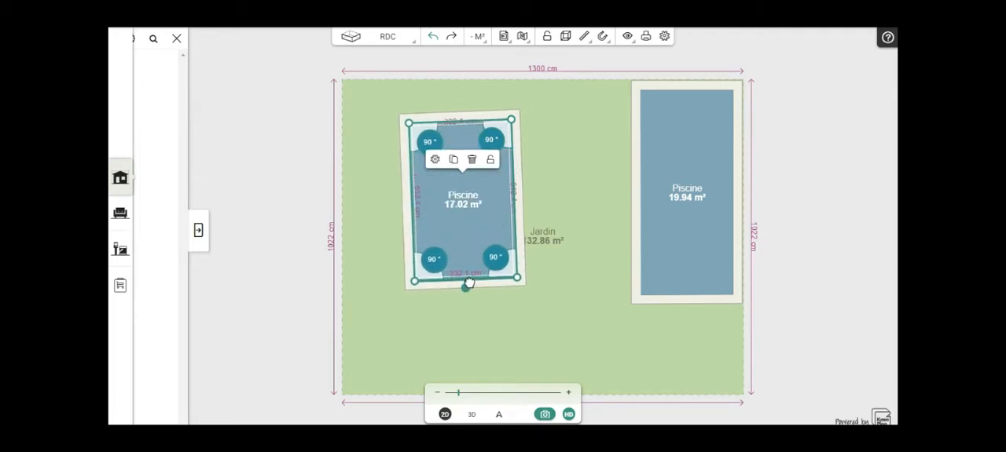
- Add three points along the new pool's left side and pull them outward to give it an irregular outline
{"action": "left_click", "coordinate": [397, 139]}
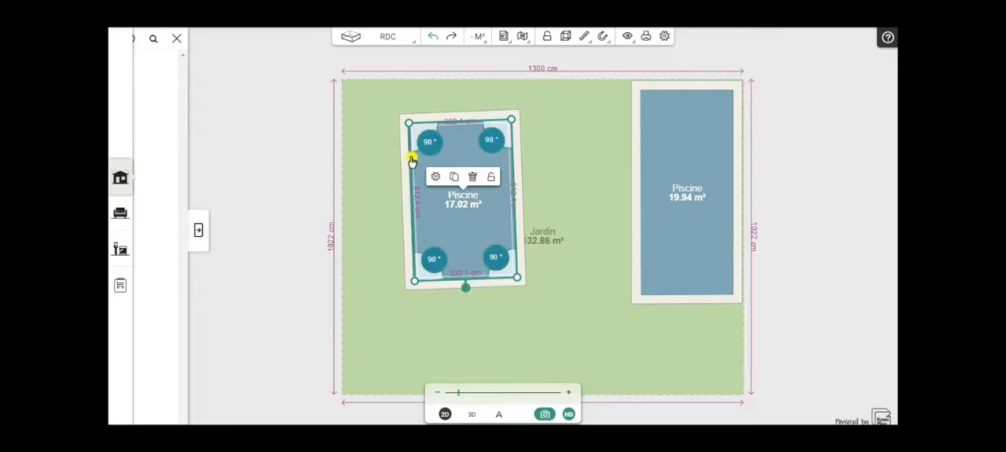
{"action": "left_click", "coordinate": [410, 159]}
{"action": "double_click", "coordinate": [410, 157]}
{"action": "left_click", "coordinate": [409, 195]}
{"action": "double_click", "coordinate": [410, 194]}
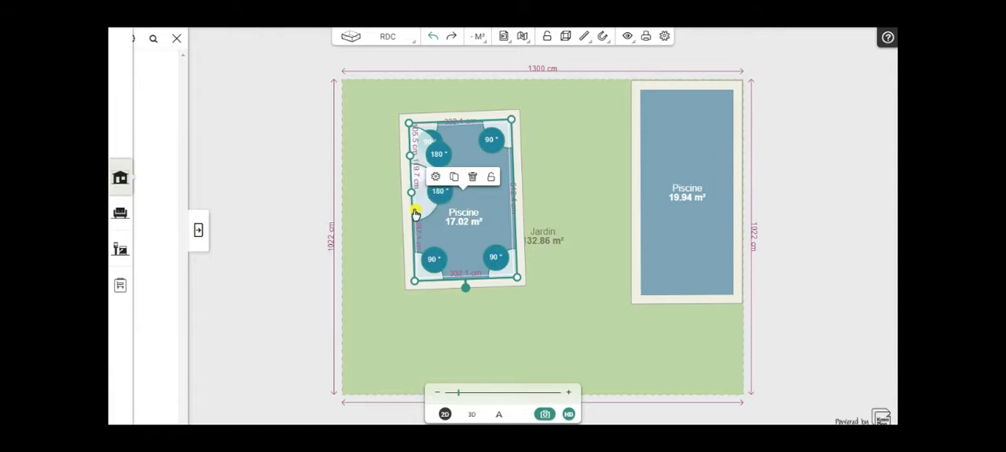
{"action": "double_click", "coordinate": [413, 235]}
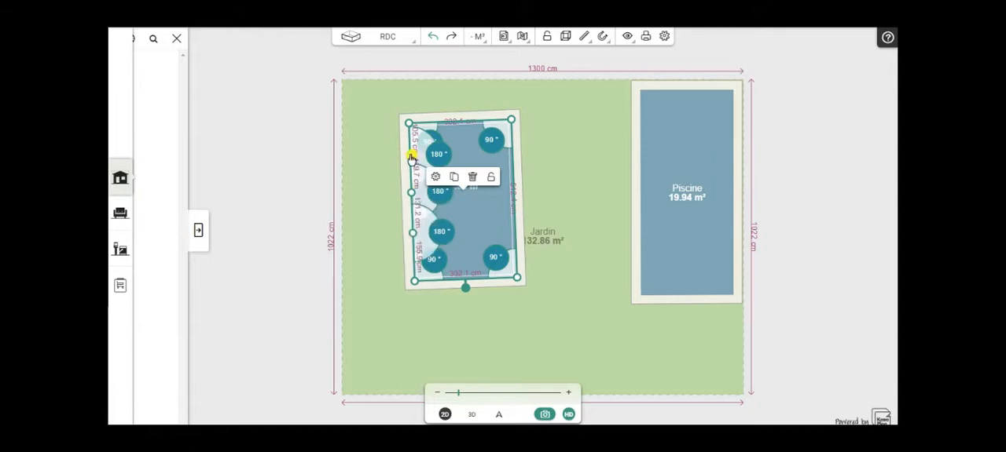
{"action": "left_click_drag", "start_coordinate": [410, 156], "coordinate": [376, 161]}
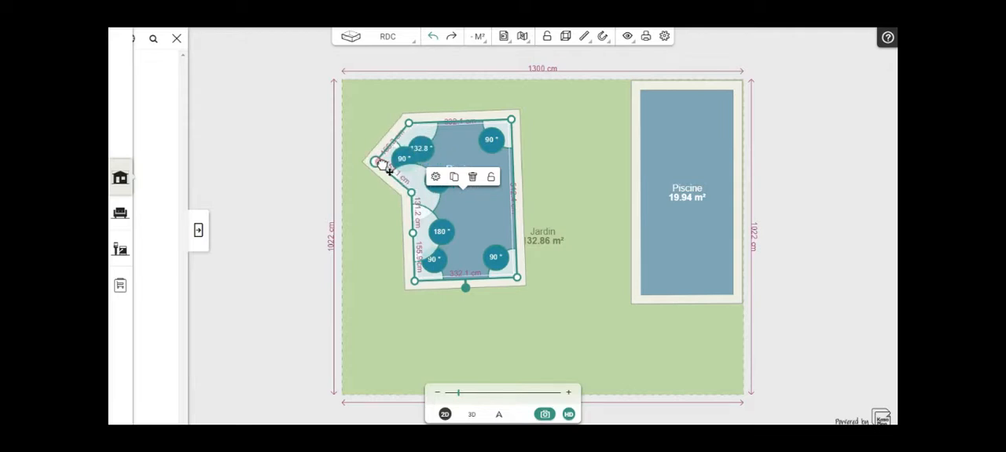
{"action": "left_click_drag", "start_coordinate": [410, 200], "coordinate": [382, 262]}
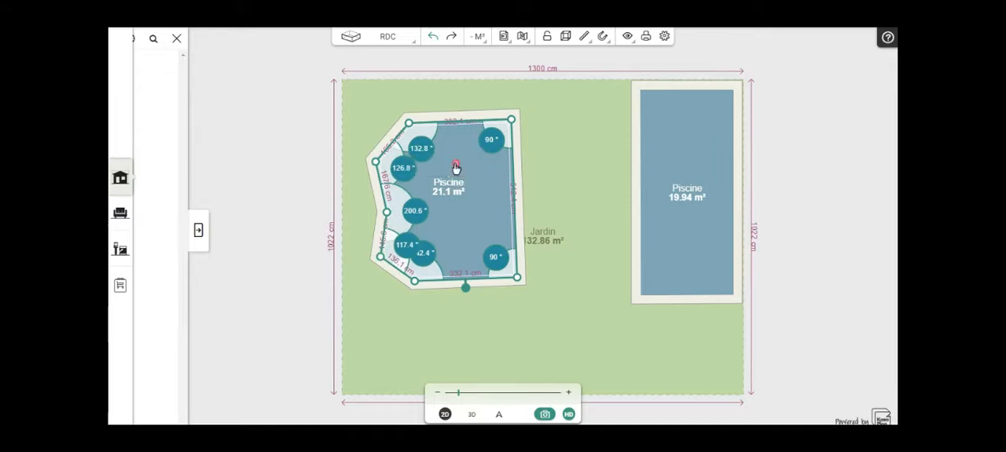
- Delete the irregular pool and reposition the rectangular pool just inside the garden's upper-right corner, clear of both edges
{"action": "left_click", "coordinate": [456, 166]}
{"action": "left_click_drag", "start_coordinate": [679, 150], "coordinate": [528, 194]}
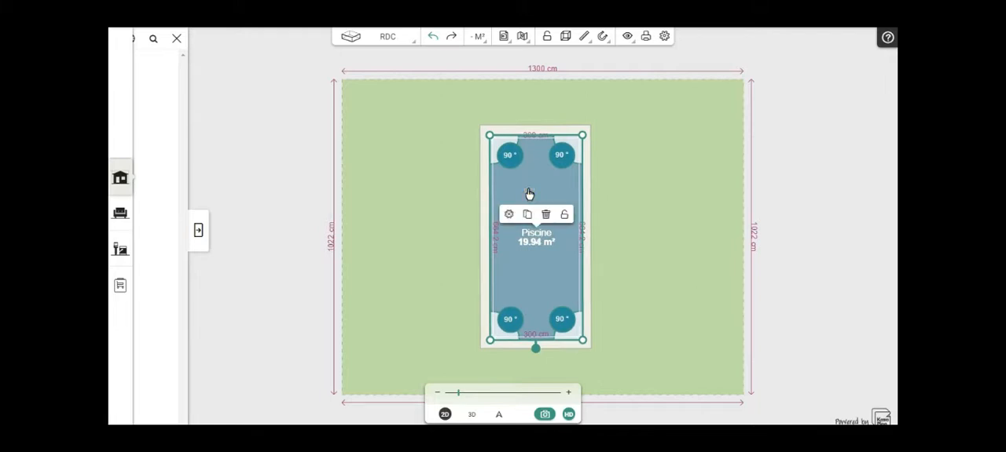
{"action": "left_click_drag", "start_coordinate": [531, 194], "coordinate": [668, 182]}
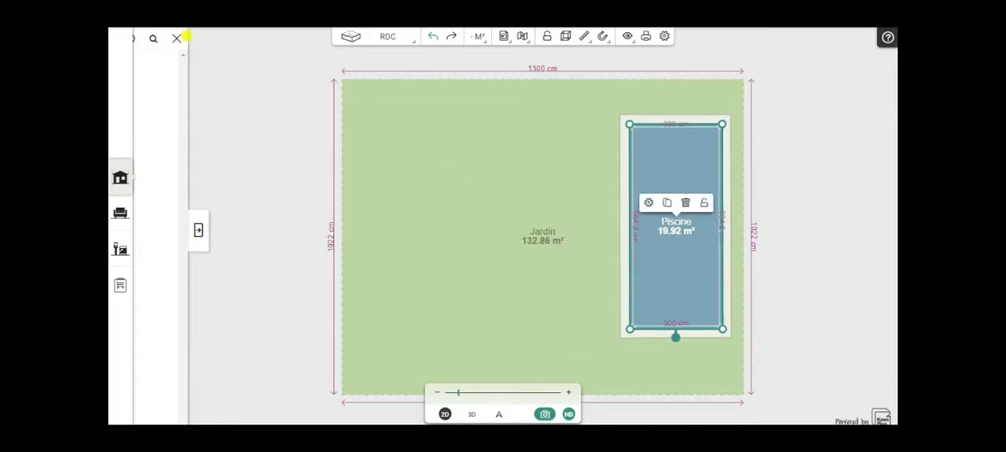
{"action": "left_click", "coordinate": [176, 38]}
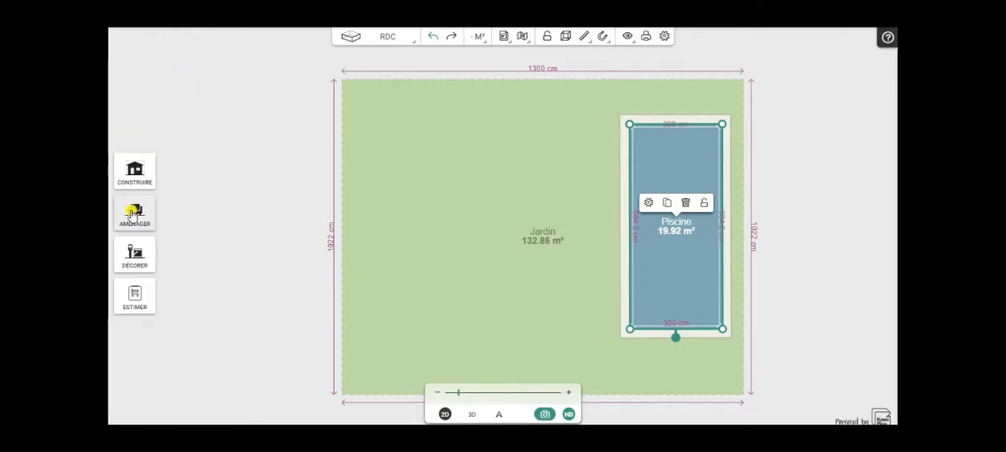
- Place a Cube Long shape in the upper middle of the garden, about 147 cm from its top edge
{"action": "left_click", "coordinate": [131, 213]}
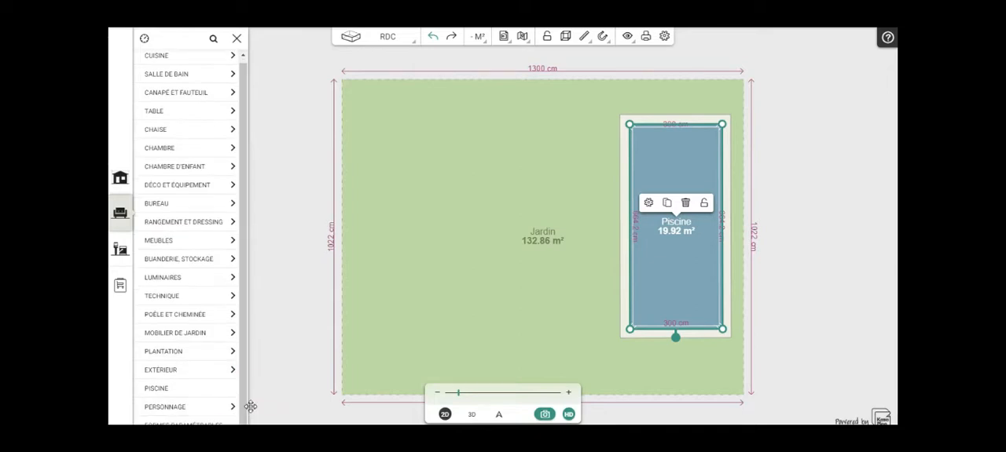
{"action": "left_click", "coordinate": [211, 424]}
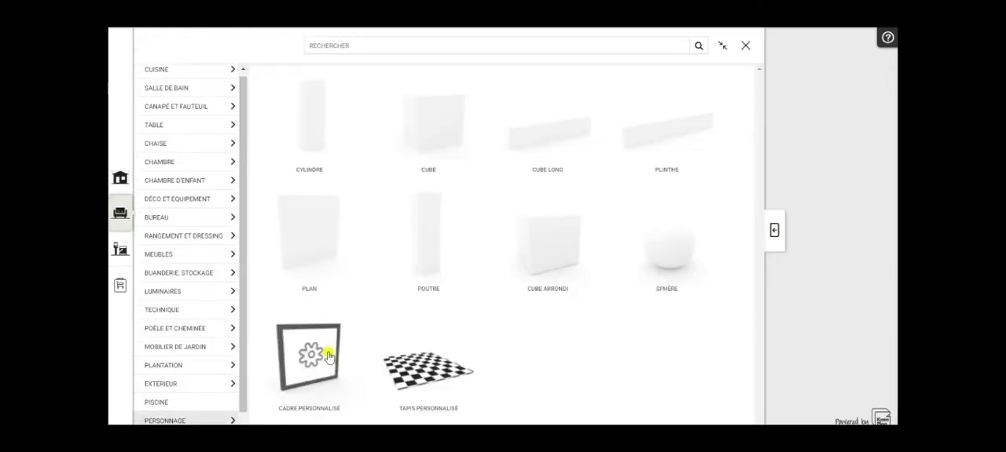
{"action": "left_click", "coordinate": [548, 134]}
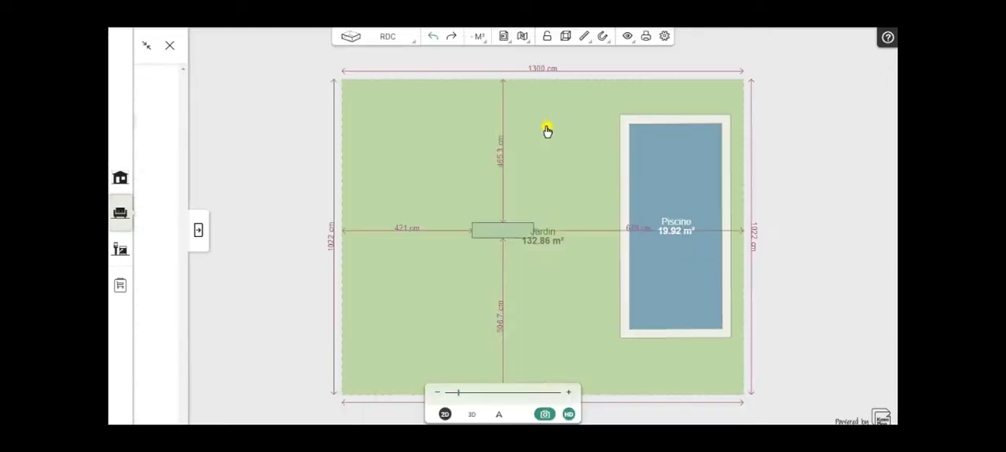
{"action": "left_click", "coordinate": [500, 137]}
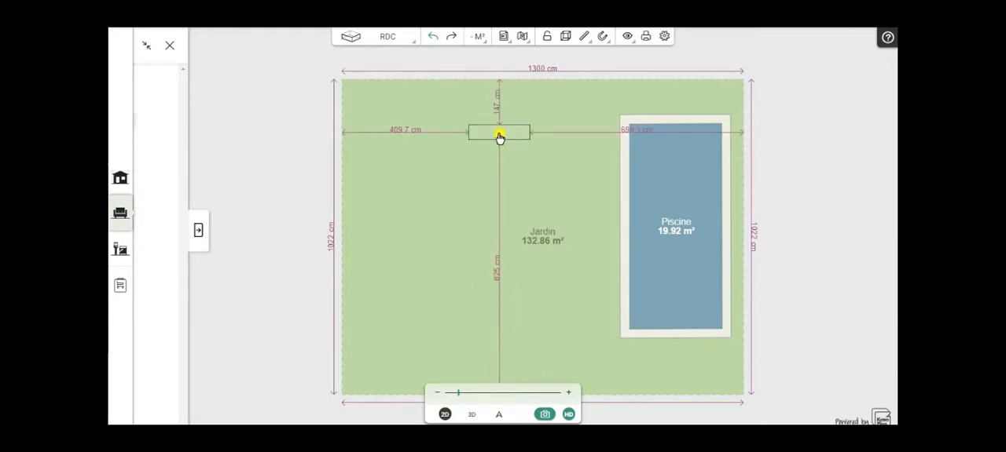
- Duplicate the long block twice, placing the copies one below the other under the original
{"action": "left_click", "coordinate": [500, 137]}
{"action": "left_click", "coordinate": [500, 112]}
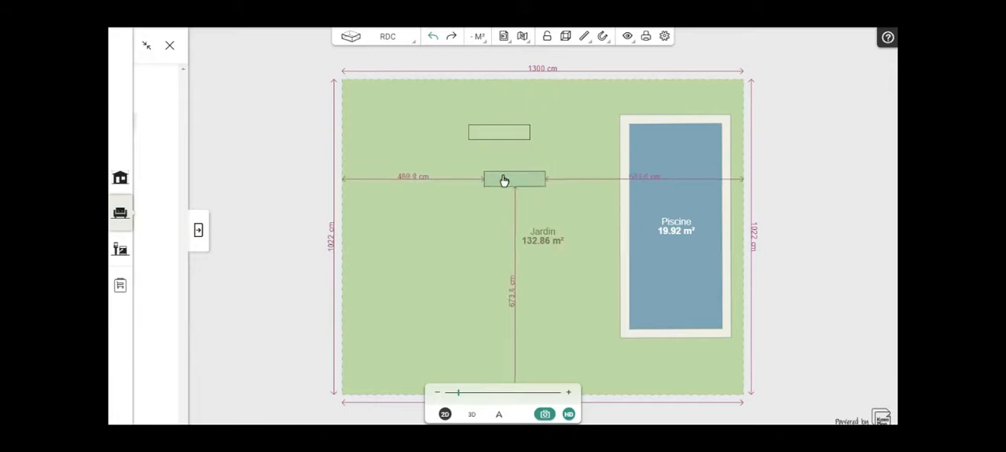
{"action": "left_click", "coordinate": [500, 168]}
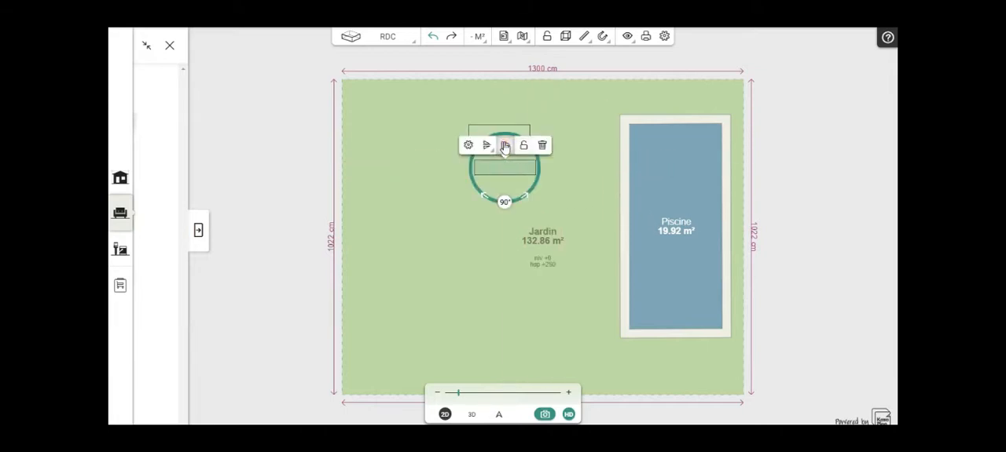
{"action": "left_click", "coordinate": [505, 146]}
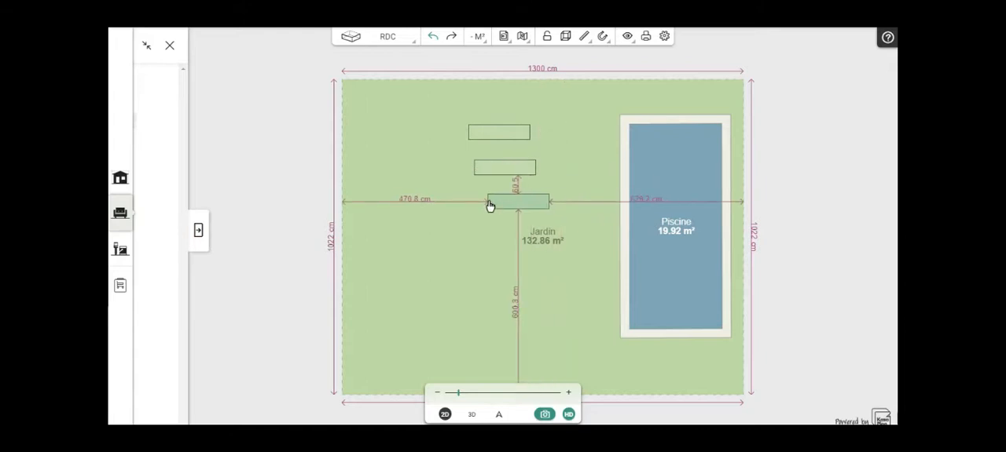
{"action": "left_click", "coordinate": [498, 206]}
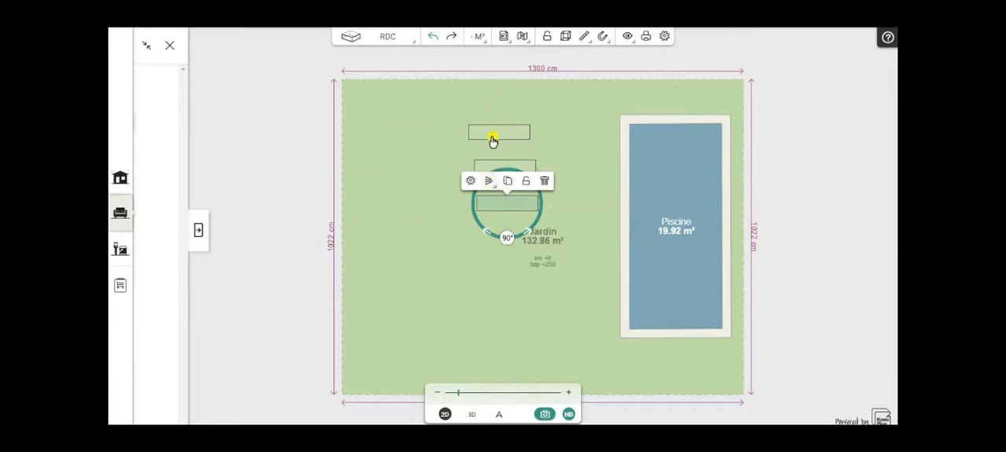
- Set the topmost block's dimensions to 90 cm high, 150 cm deep and 300 cm wide
{"action": "left_click", "coordinate": [499, 138]}
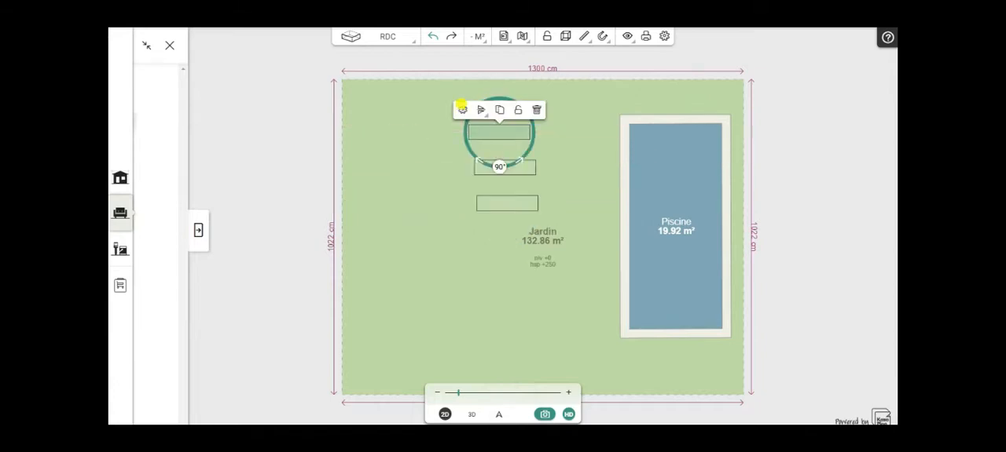
{"action": "left_click", "coordinate": [462, 112]}
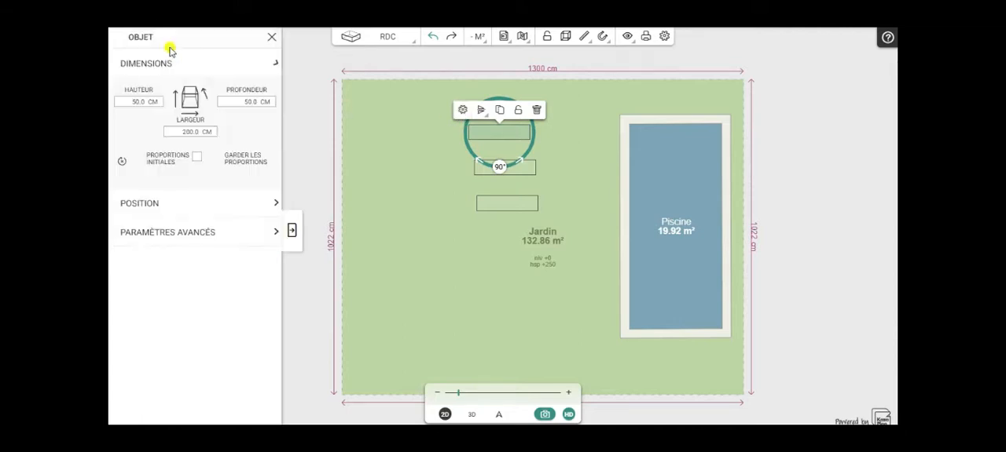
{"action": "left_click", "coordinate": [272, 37]}
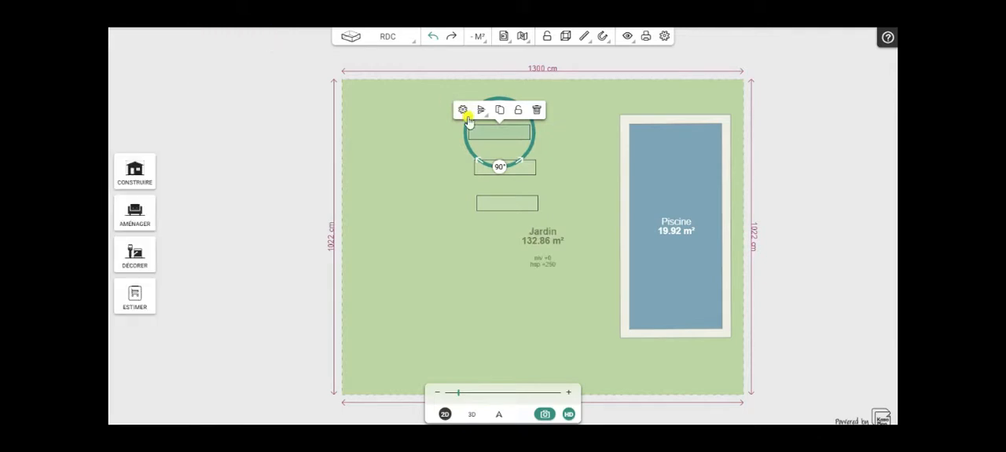
{"action": "left_click", "coordinate": [462, 112]}
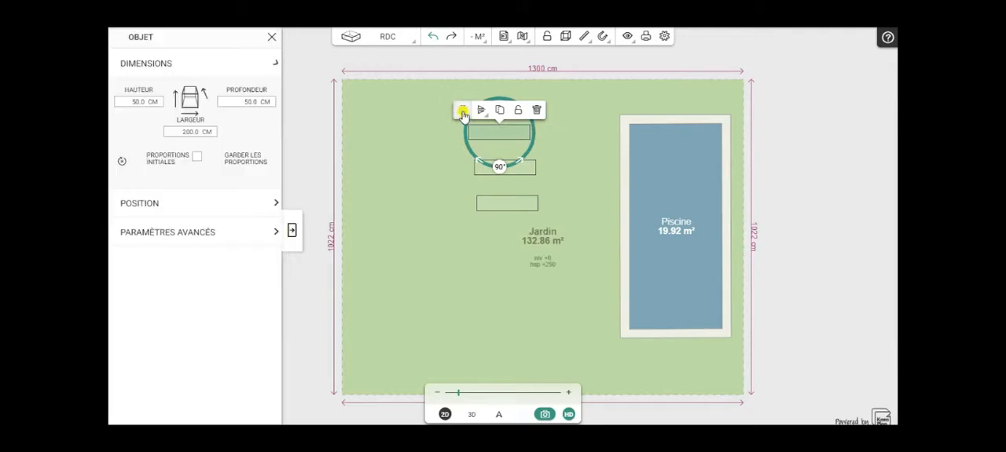
{"action": "double_click", "coordinate": [141, 102]}
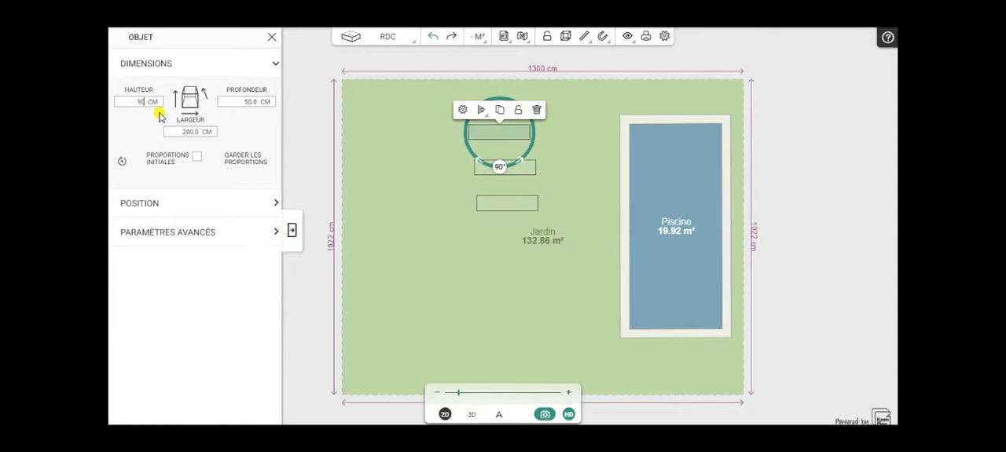
{"action": "left_click", "coordinate": [260, 102]}
{"action": "left_click", "coordinate": [196, 132]}
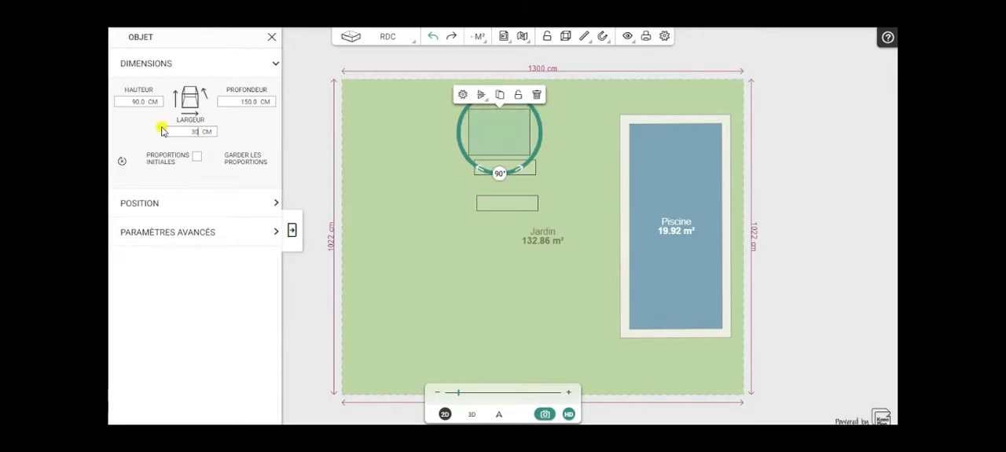
{"action": "type", "text": "300"}
{"action": "left_click", "coordinate": [294, 182]}
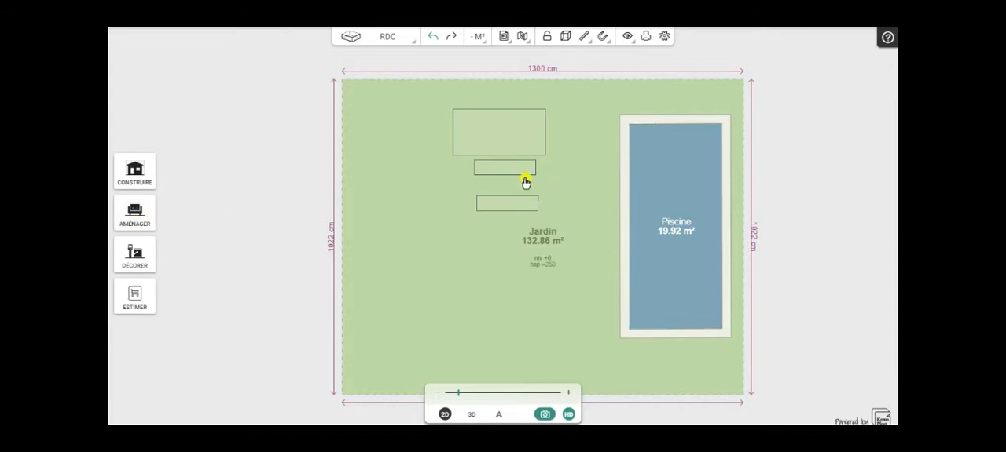
- Resize the middle block to 30 cm high, 80 cm deep and 300 cm wide, and align it directly below the large block
{"action": "left_click", "coordinate": [482, 174]}
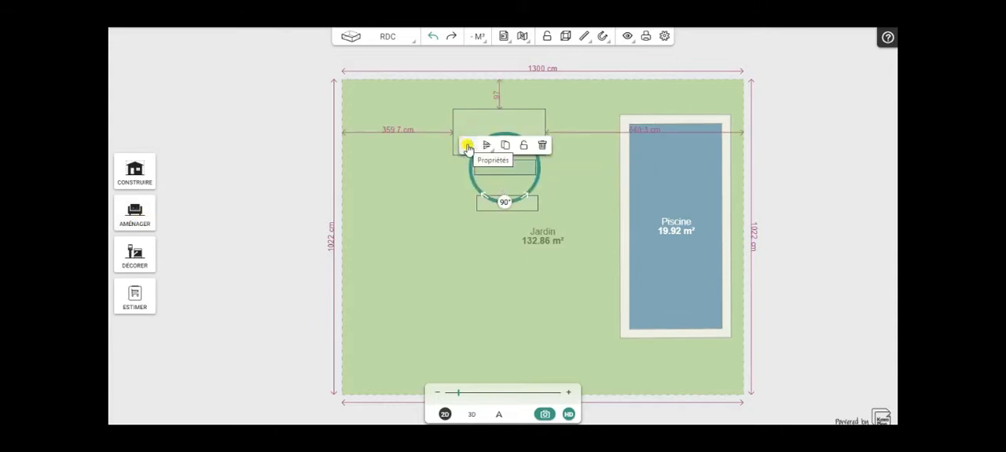
{"action": "left_click", "coordinate": [467, 147]}
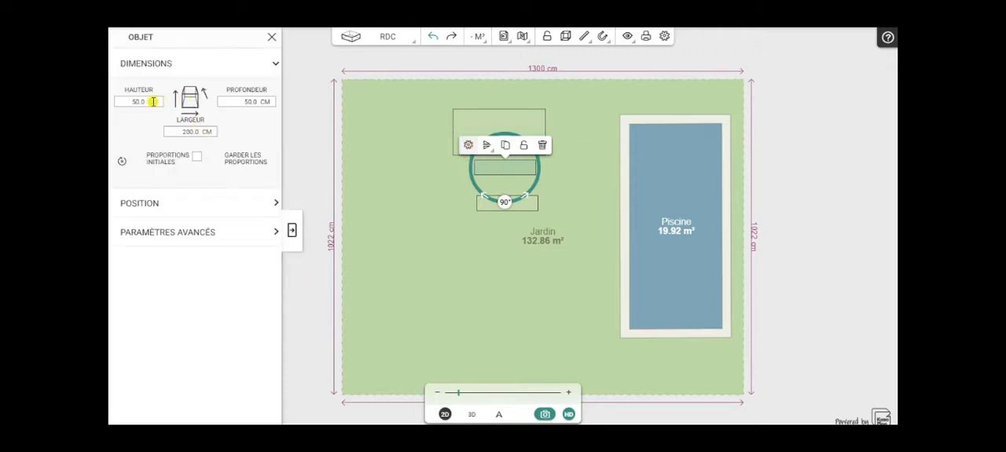
{"action": "left_click_drag", "start_coordinate": [145, 107], "coordinate": [116, 105]}
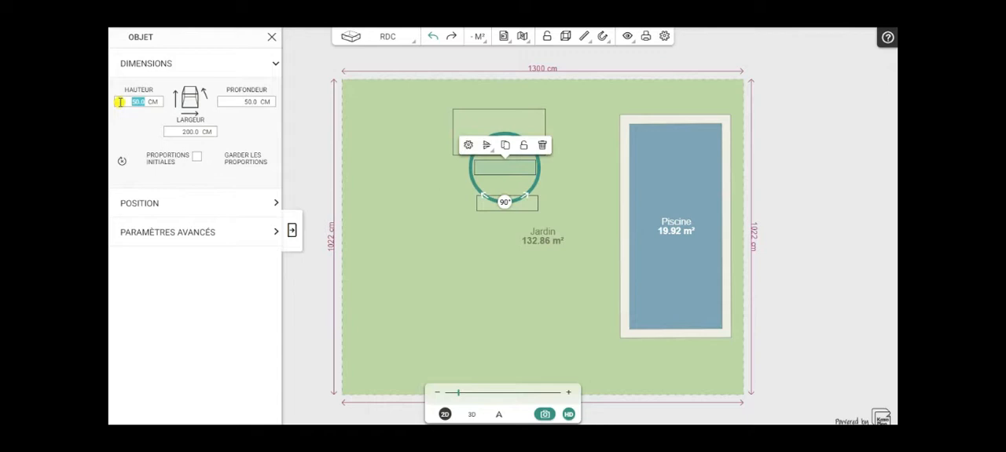
{"action": "left_click", "coordinate": [243, 103]}
{"action": "left_click", "coordinate": [196, 132]}
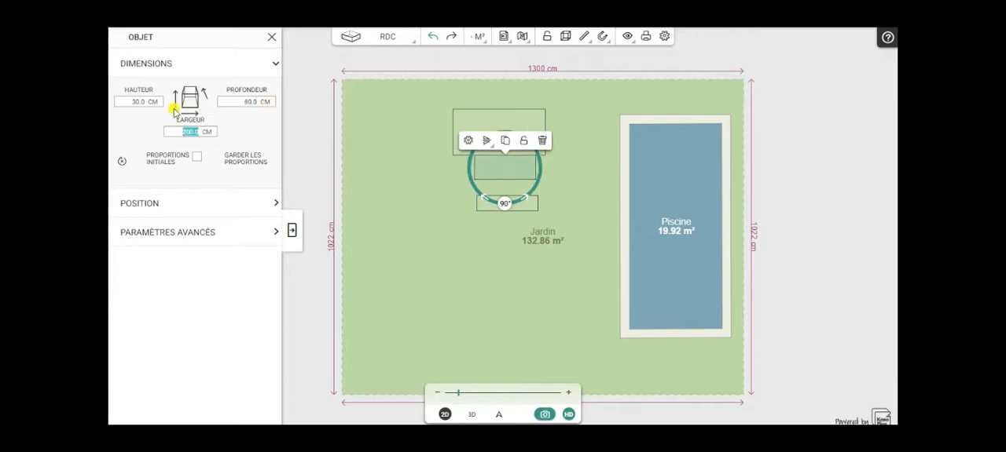
{"action": "left_click", "coordinate": [291, 231]}
{"action": "left_click_drag", "start_coordinate": [488, 173], "coordinate": [482, 174]}
- Resize the lowest block to 30 cm high, 40 cm deep and 300 cm wide, and shift it roughly in line under the middle block
{"action": "left_click", "coordinate": [492, 207]}
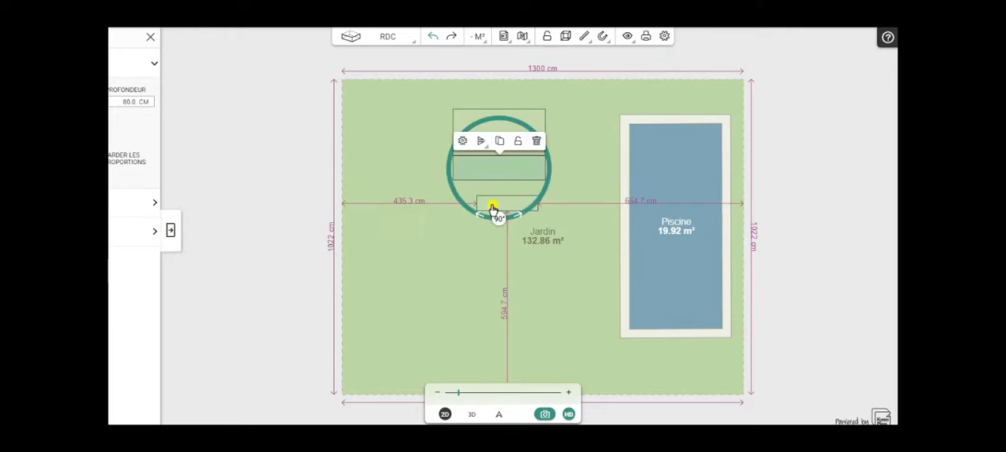
{"action": "left_click", "coordinate": [461, 146]}
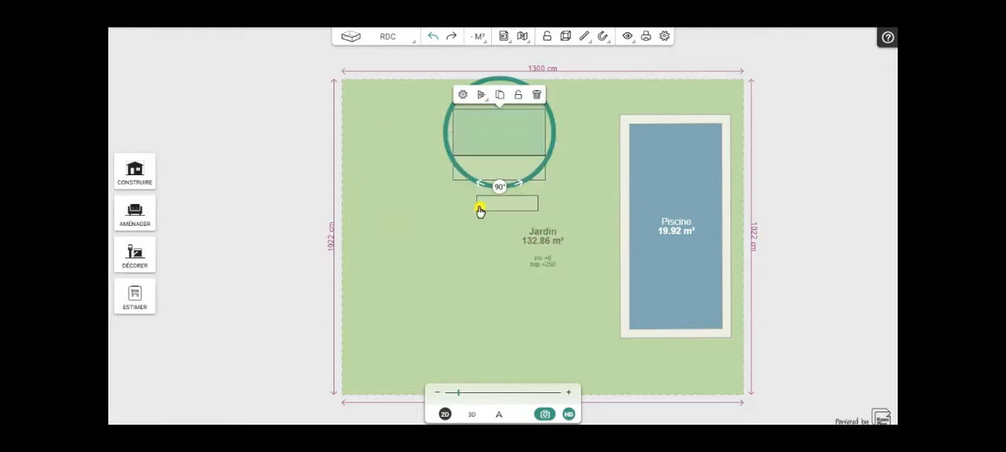
{"action": "left_click", "coordinate": [479, 202]}
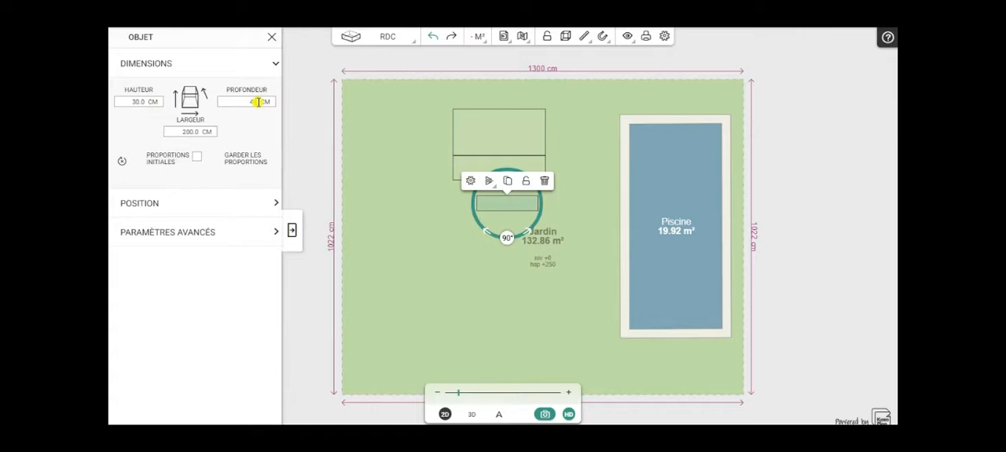
{"action": "left_click_drag", "start_coordinate": [201, 132], "coordinate": [164, 134]}
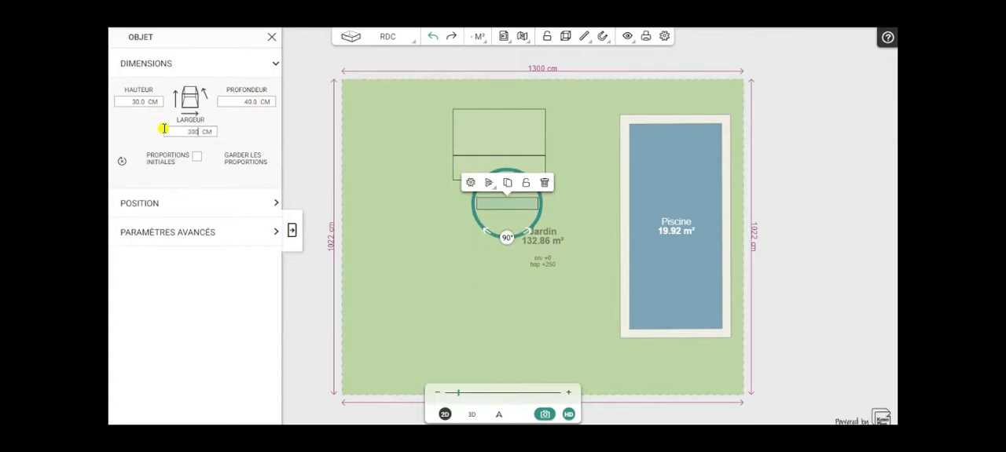
{"action": "left_click", "coordinate": [288, 142]}
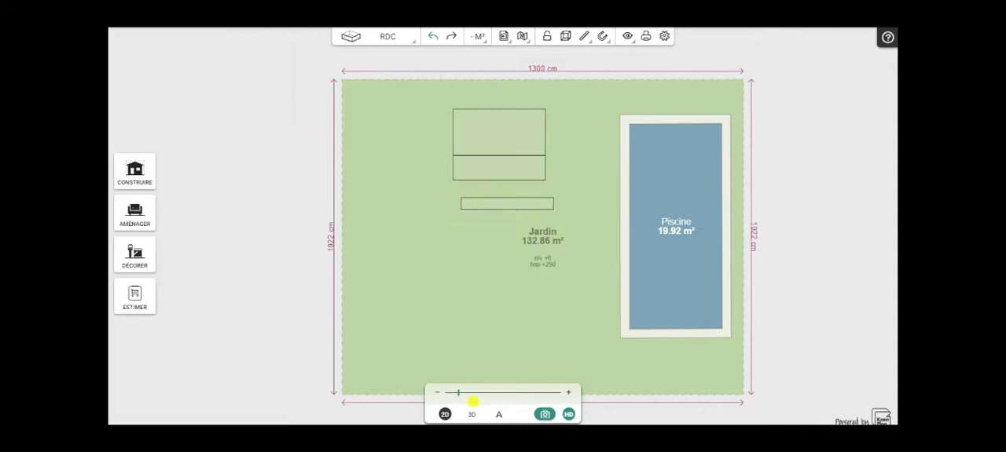
{"action": "left_click", "coordinate": [487, 210]}
{"action": "left_click_drag", "start_coordinate": [479, 209], "coordinate": [497, 178]}
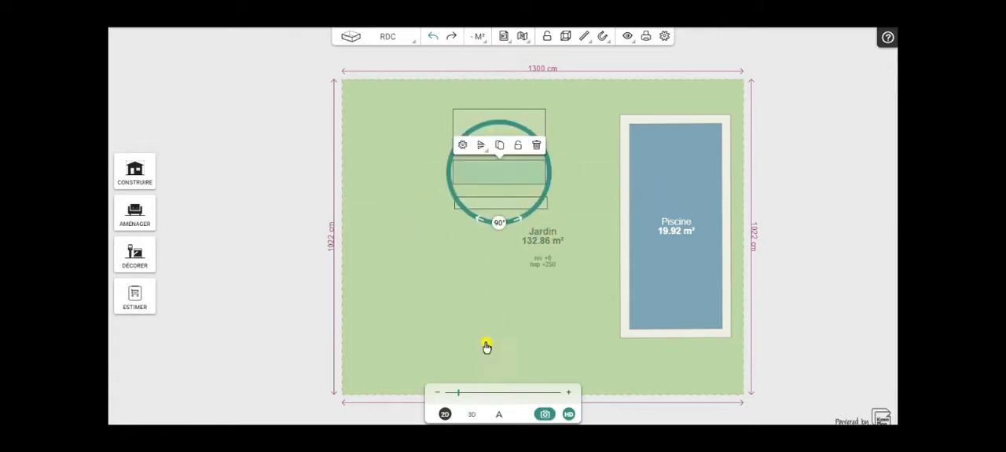
- Set the large block's Z position to -100 cm in its advanced parameters
{"action": "left_click", "coordinate": [472, 415]}
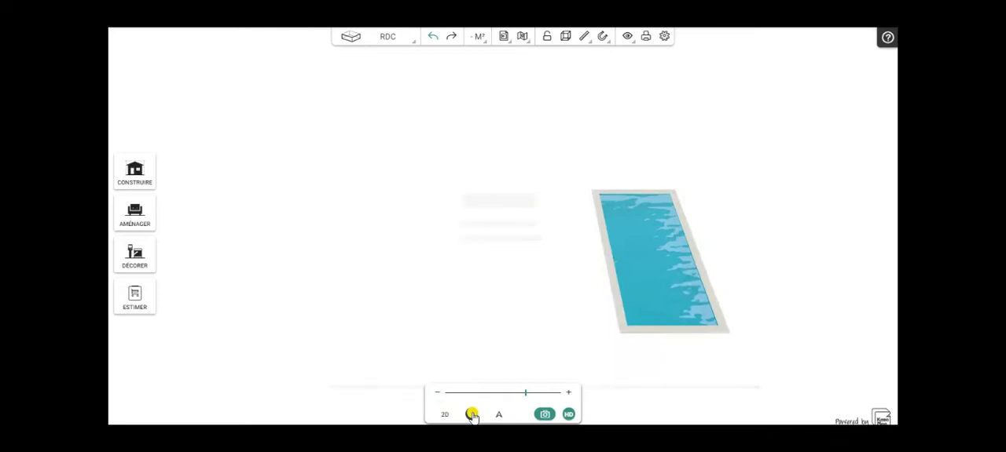
{"action": "left_click_drag", "start_coordinate": [494, 263], "coordinate": [433, 184]}
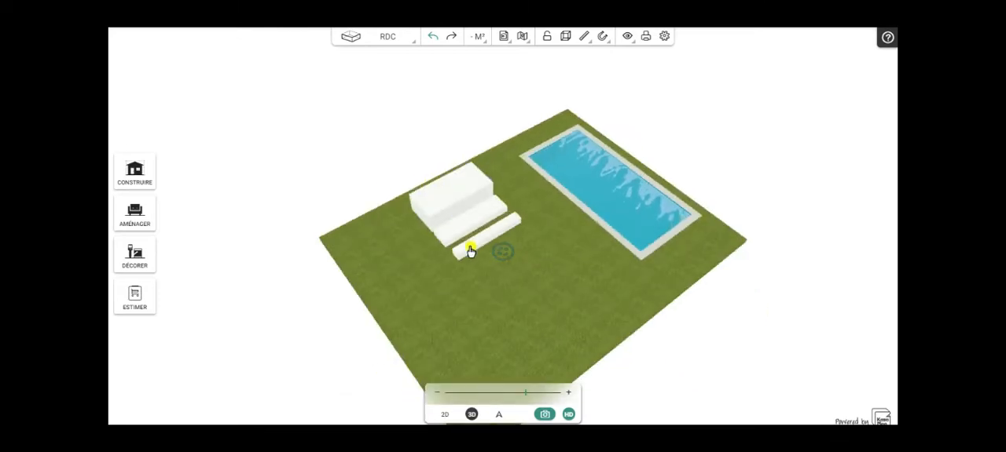
{"action": "left_click_drag", "start_coordinate": [554, 286], "coordinate": [437, 304]}
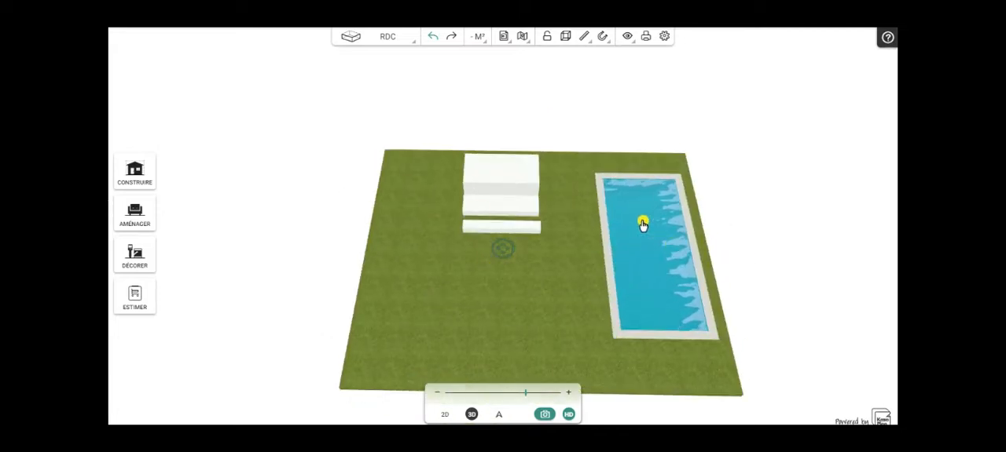
{"action": "left_click", "coordinate": [443, 416]}
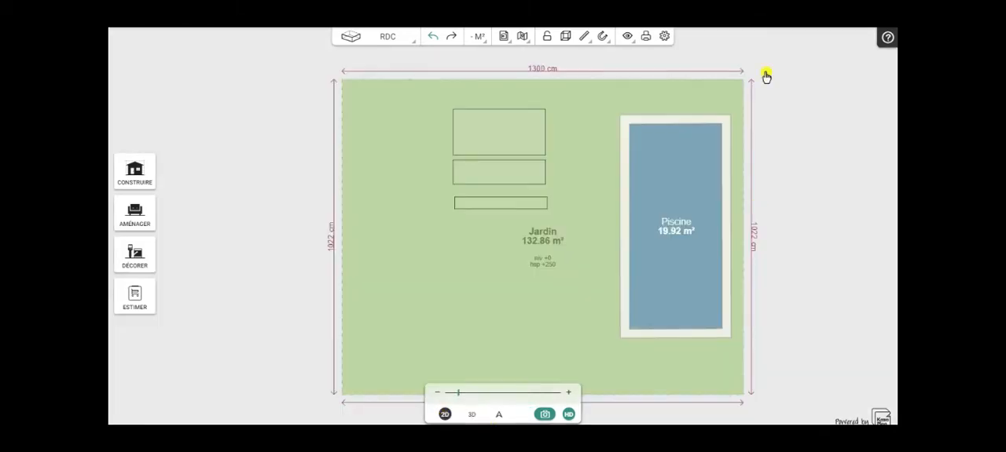
{"action": "left_click", "coordinate": [493, 137]}
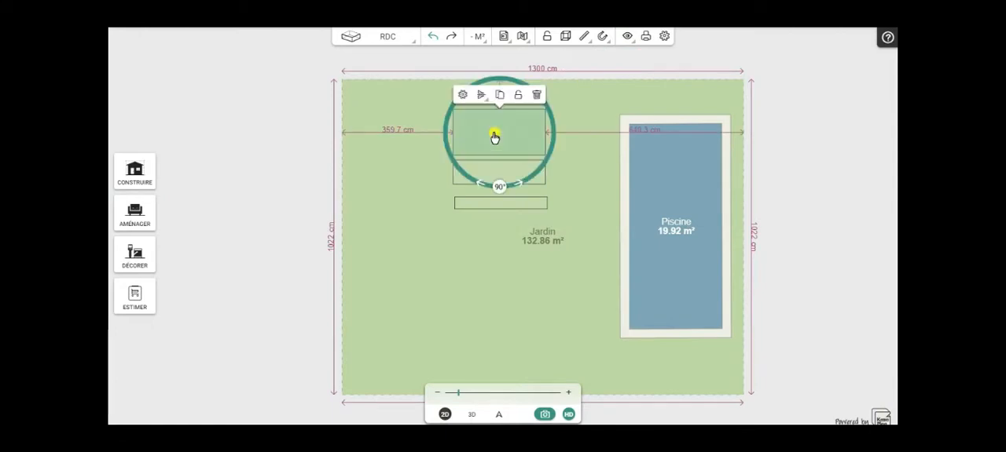
{"action": "left_click", "coordinate": [462, 95]}
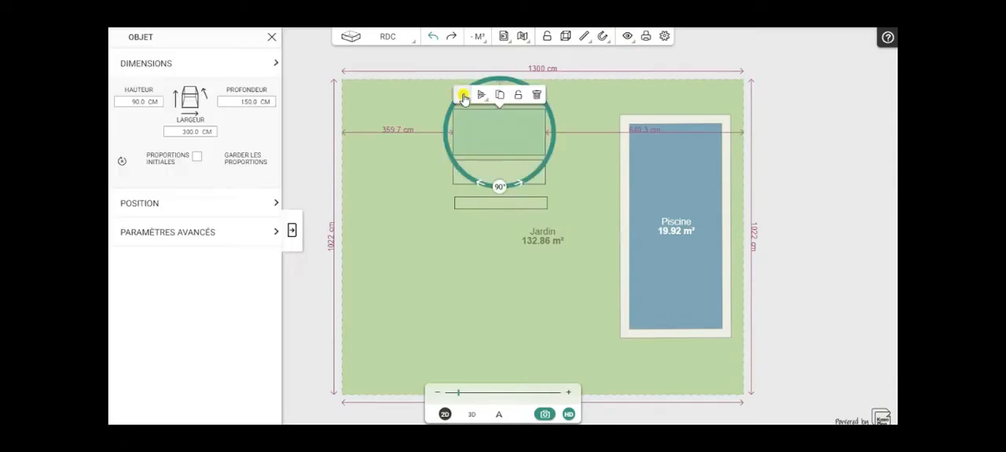
{"action": "left_click", "coordinate": [184, 234]}
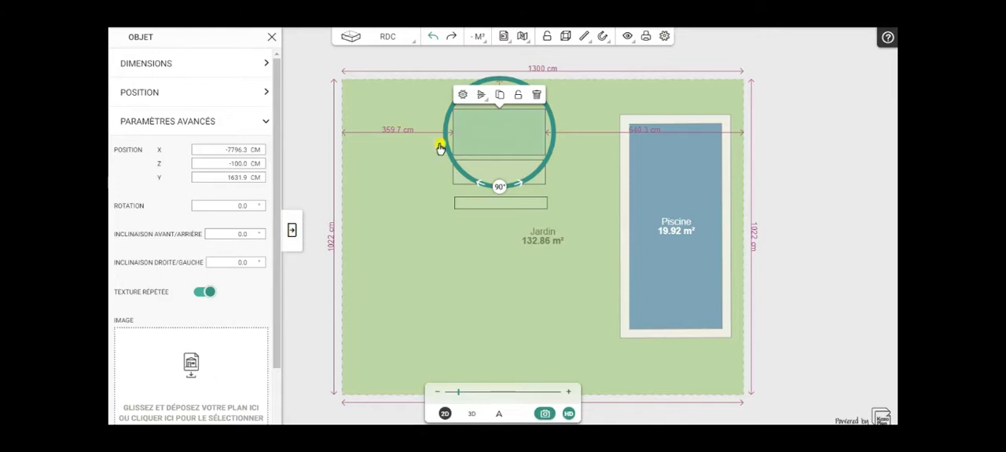
- Set the middle block's Z position to -100 cm and move it back against the large block's lower edge
{"action": "left_click", "coordinate": [463, 182]}
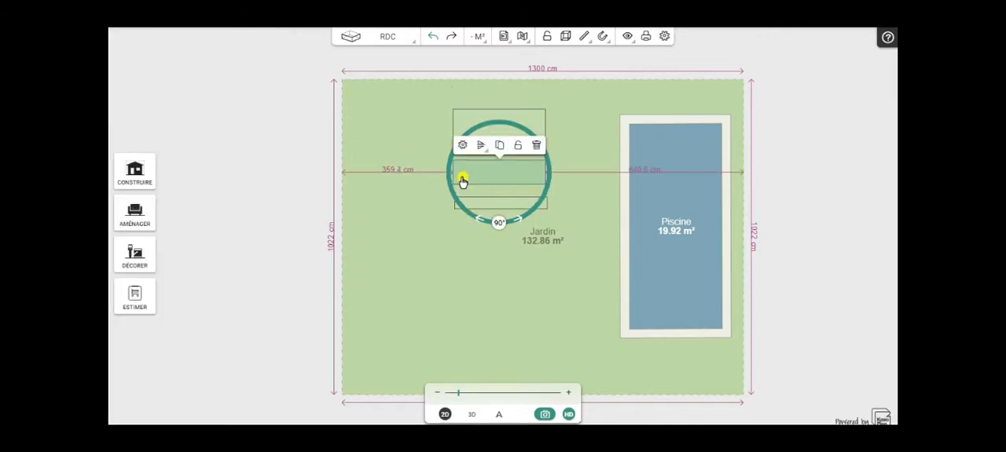
{"action": "left_click", "coordinate": [461, 147]}
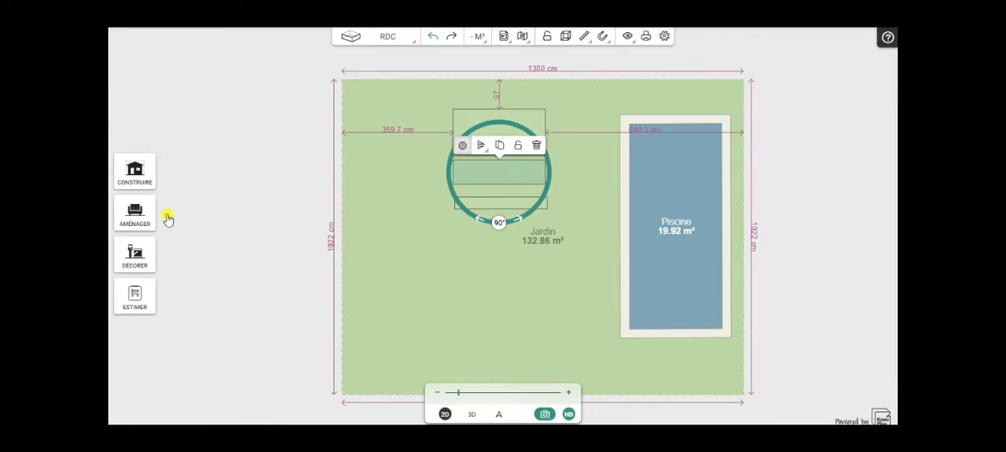
{"action": "left_click", "coordinate": [173, 234]}
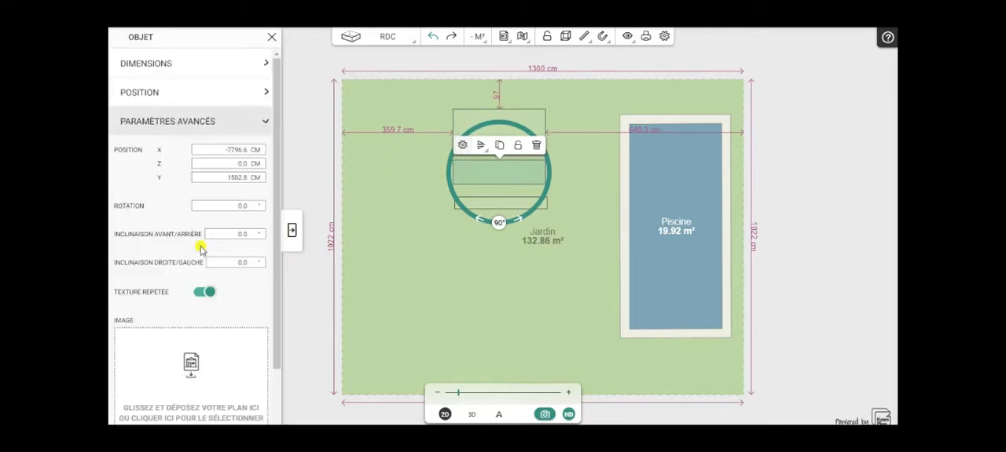
{"action": "left_click", "coordinate": [235, 165]}
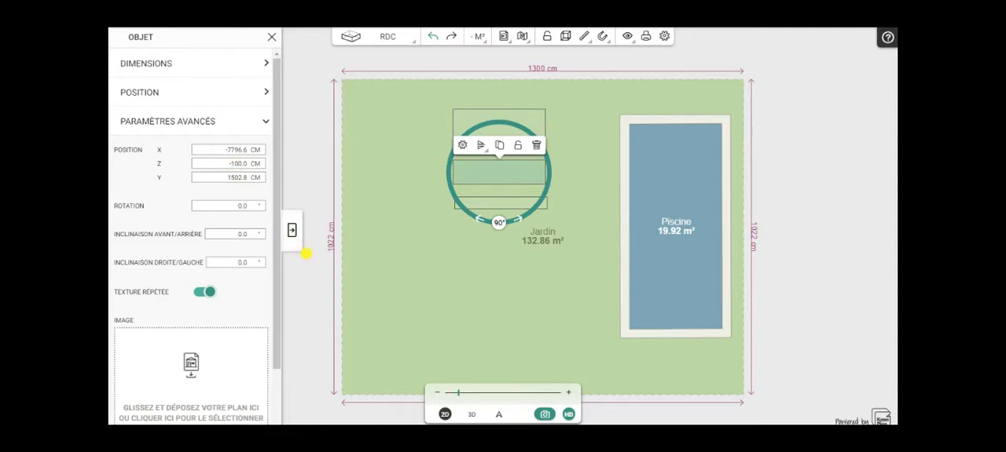
{"action": "left_click", "coordinate": [291, 229]}
{"action": "left_click_drag", "start_coordinate": [499, 175], "coordinate": [498, 170]}
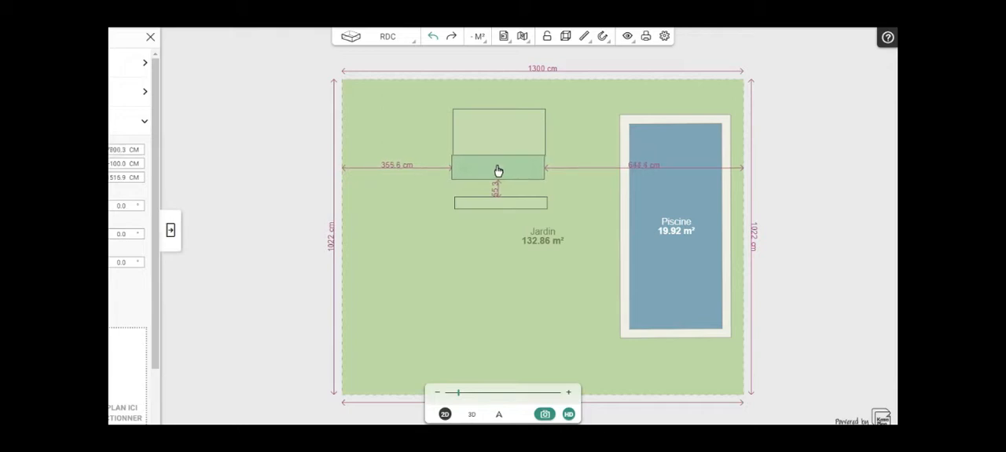
- Set the smallest block's Z position to -70 cm and place it over the middle block's upper half, against the large block
{"action": "left_click_drag", "start_coordinate": [498, 172], "coordinate": [501, 209]}
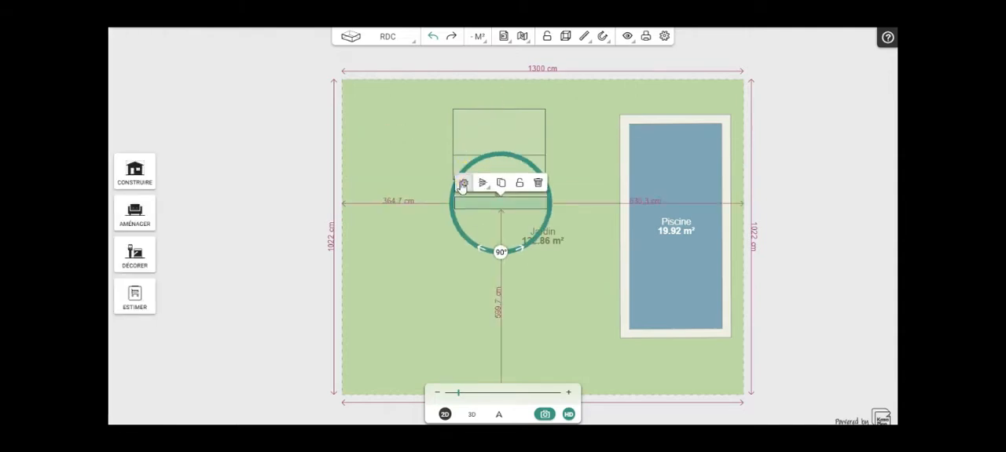
{"action": "left_click", "coordinate": [462, 183]}
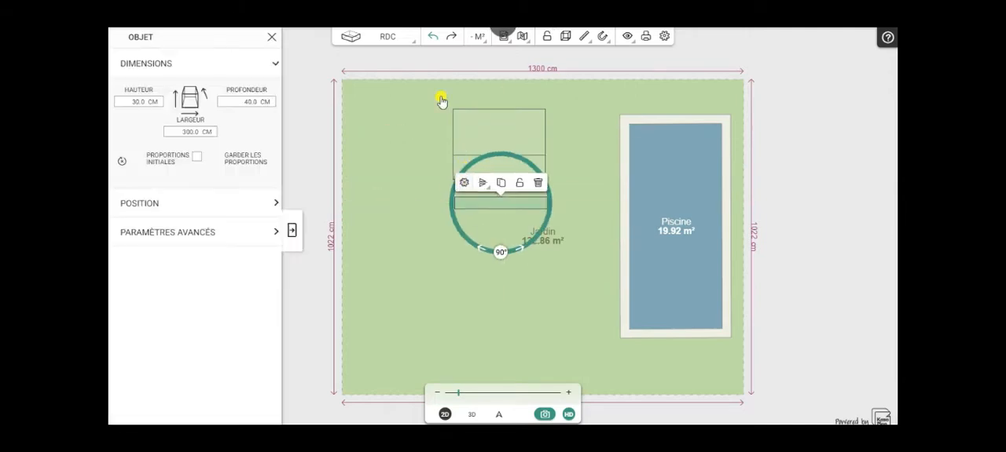
{"action": "left_click", "coordinate": [168, 231]}
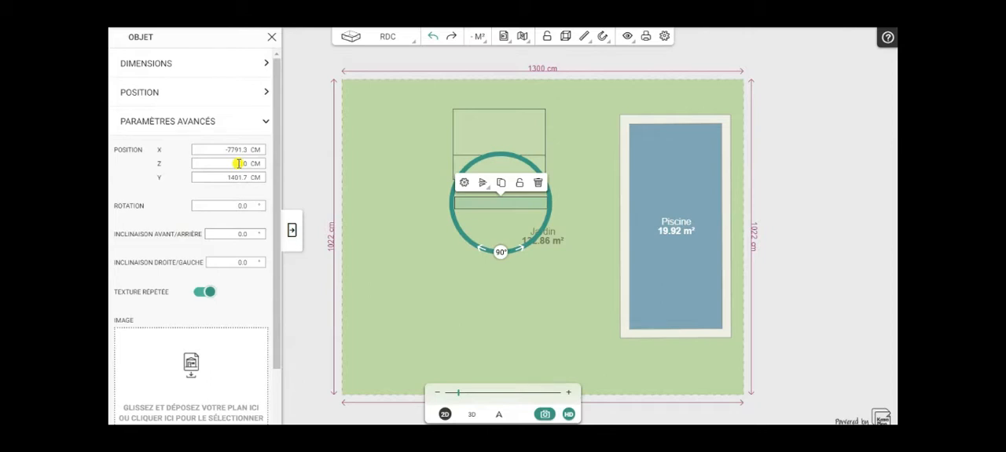
{"action": "left_click", "coordinate": [293, 230]}
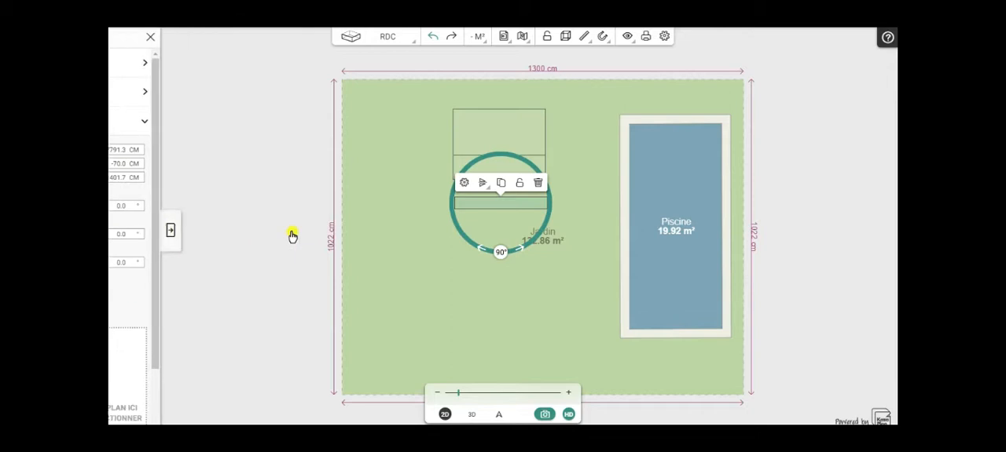
{"action": "left_click_drag", "start_coordinate": [497, 207], "coordinate": [495, 167]}
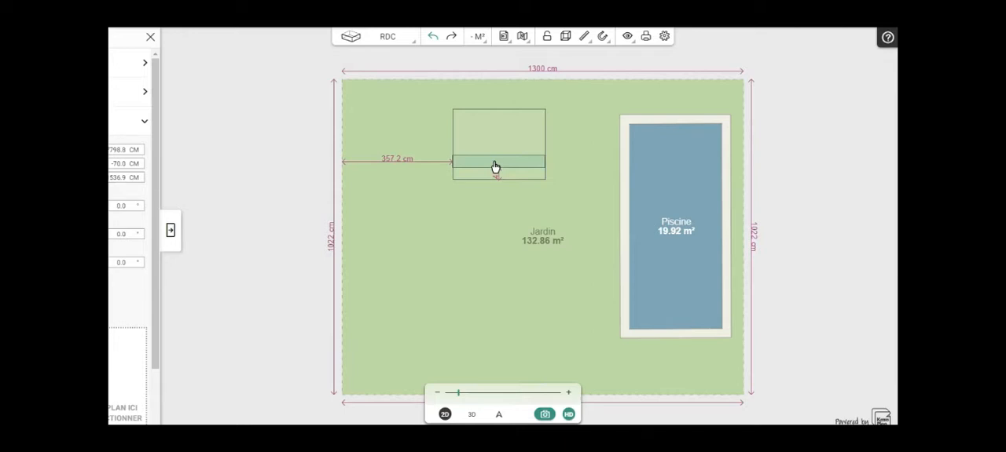
{"action": "left_click_drag", "start_coordinate": [495, 168], "coordinate": [496, 165]}
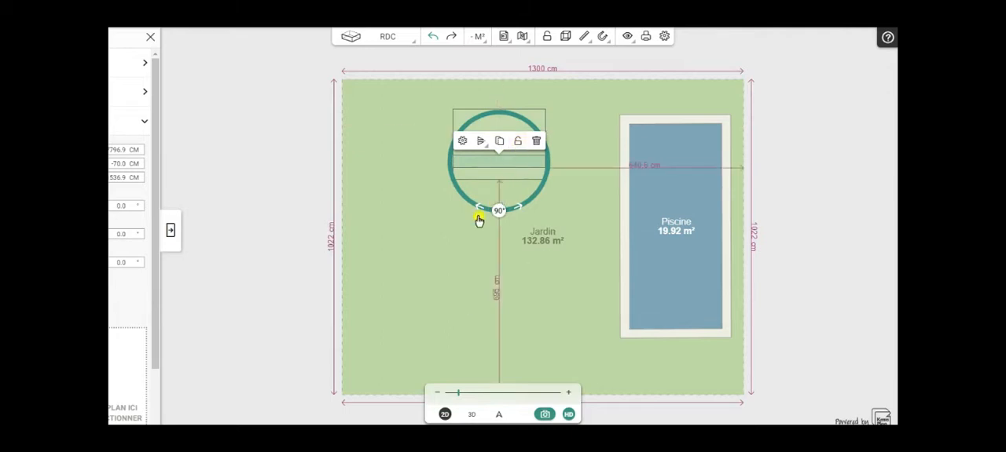
- Lock the large, middle and smallest blocks in place
{"action": "left_click", "coordinate": [472, 415]}
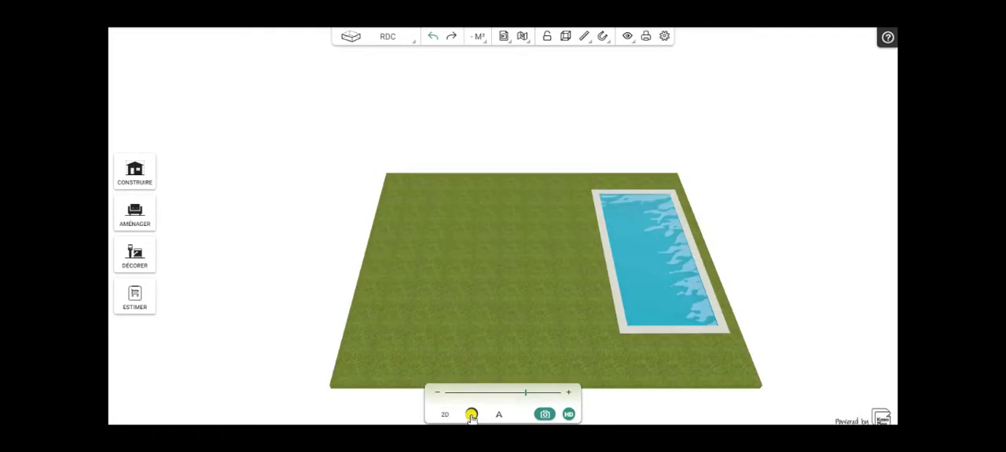
{"action": "left_click", "coordinate": [445, 415]}
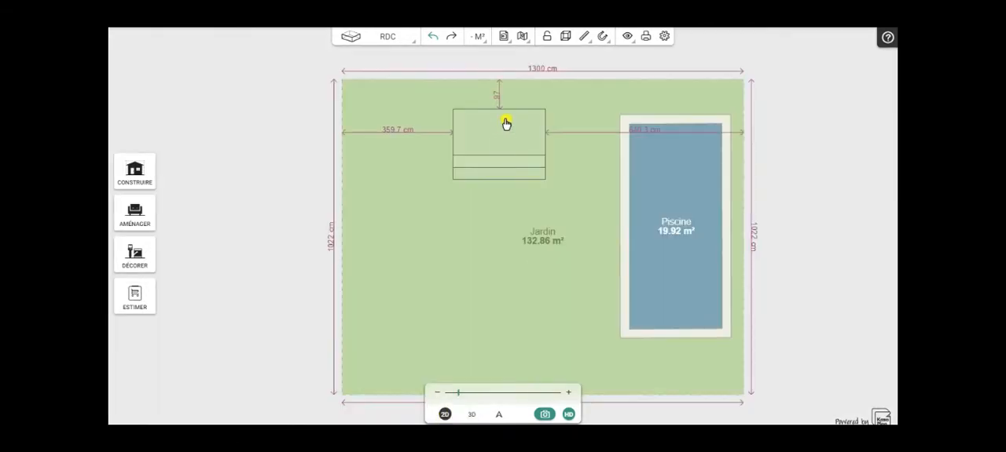
{"action": "left_click", "coordinate": [505, 128]}
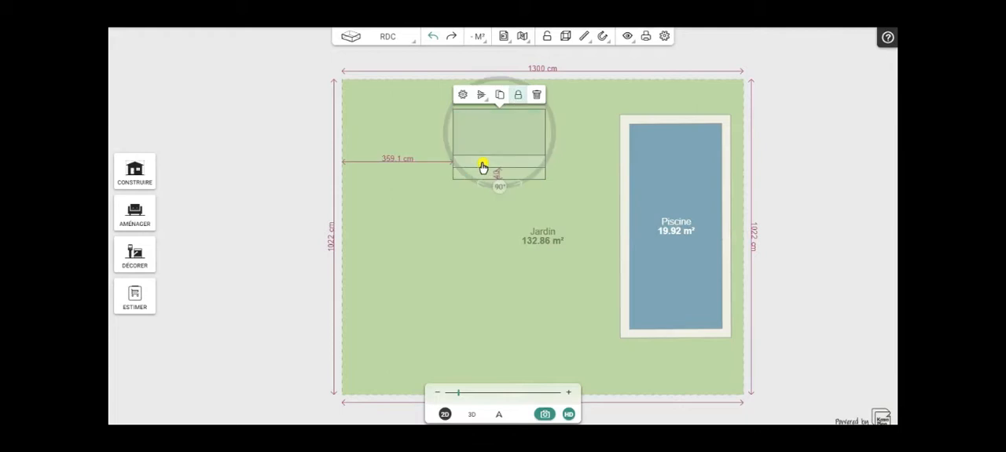
{"action": "left_click", "coordinate": [482, 169]}
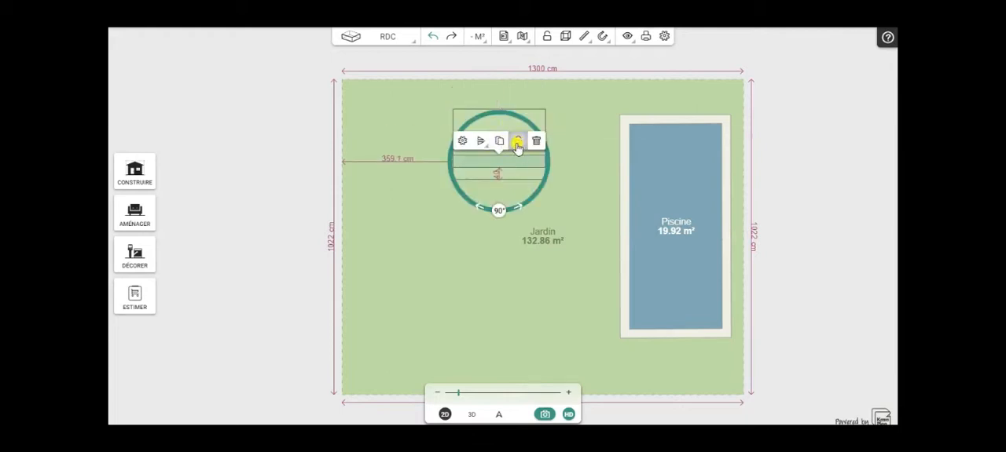
{"action": "left_click", "coordinate": [481, 177]}
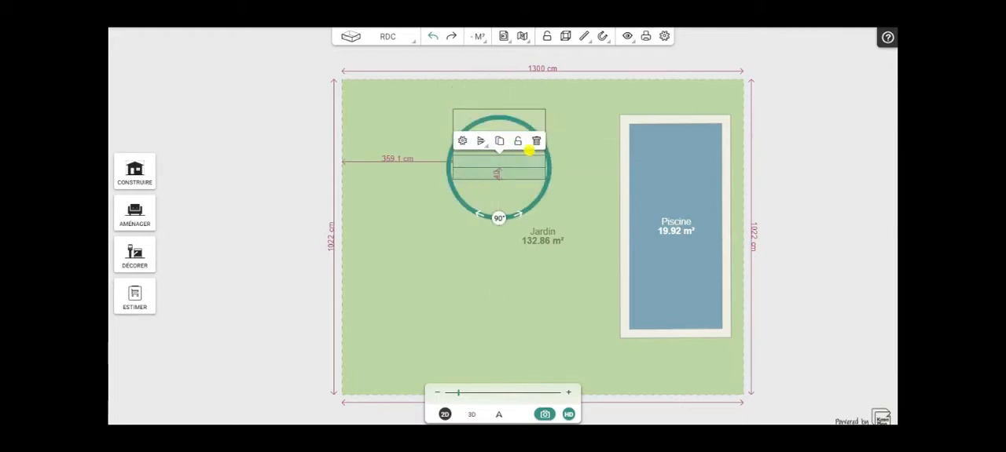
{"action": "left_click", "coordinate": [518, 142]}
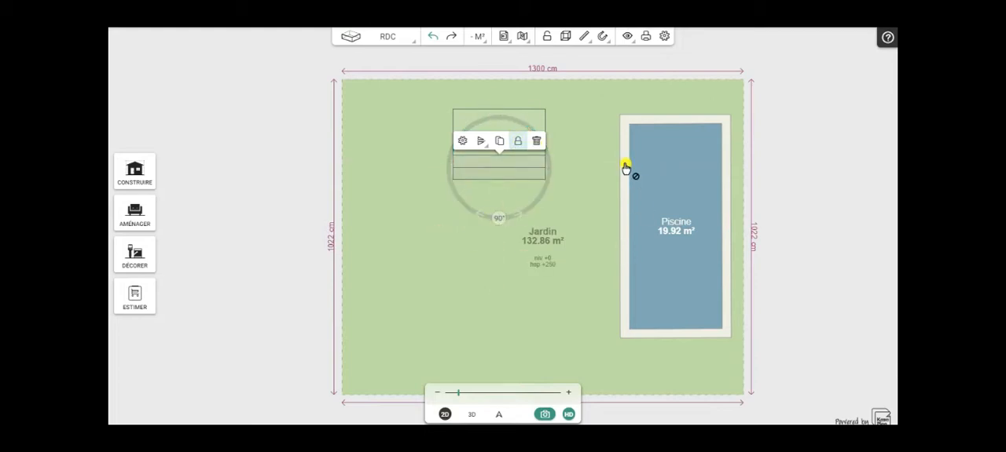
- Turn off the pool's water fill and reduce its coping thickness to 1 cm
{"action": "left_click", "coordinate": [471, 106]}
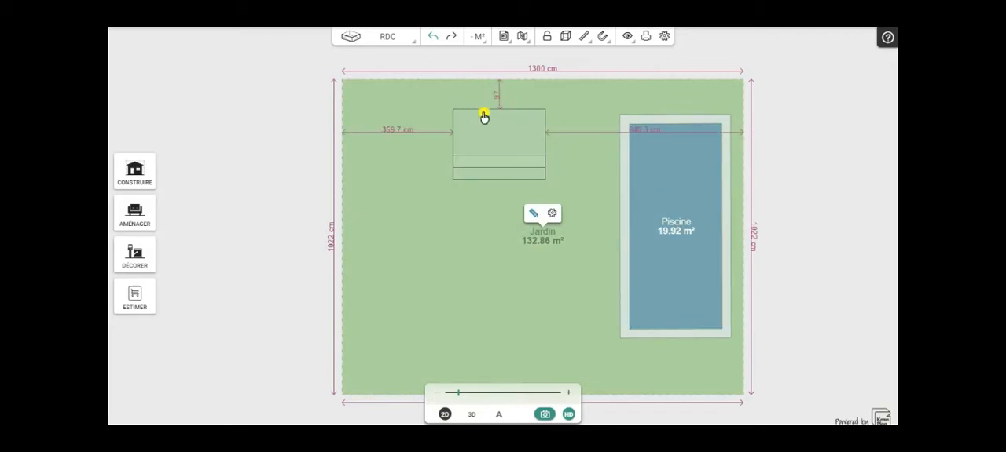
{"action": "left_click", "coordinate": [670, 181]}
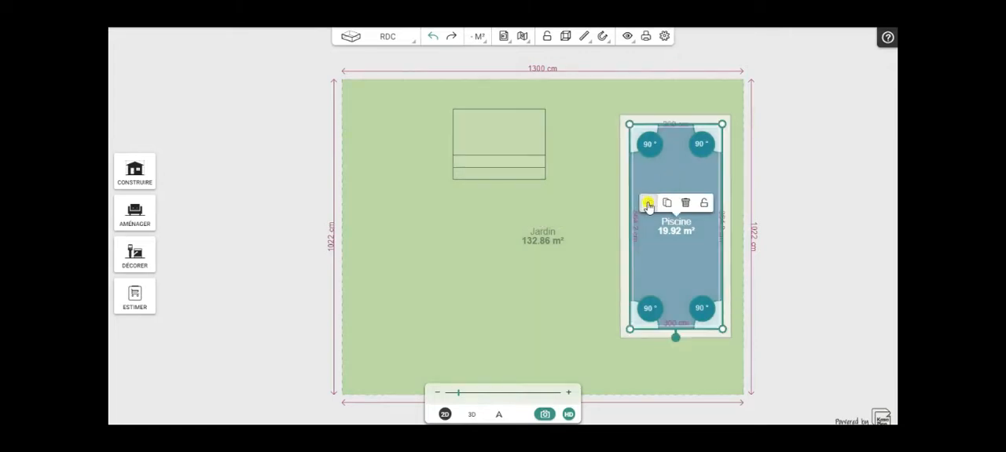
{"action": "left_click", "coordinate": [648, 203]}
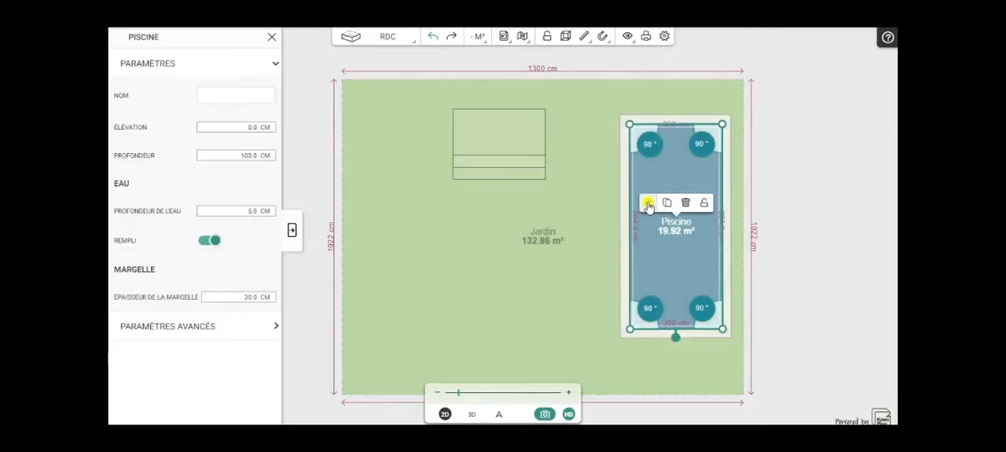
{"action": "left_click", "coordinate": [201, 241]}
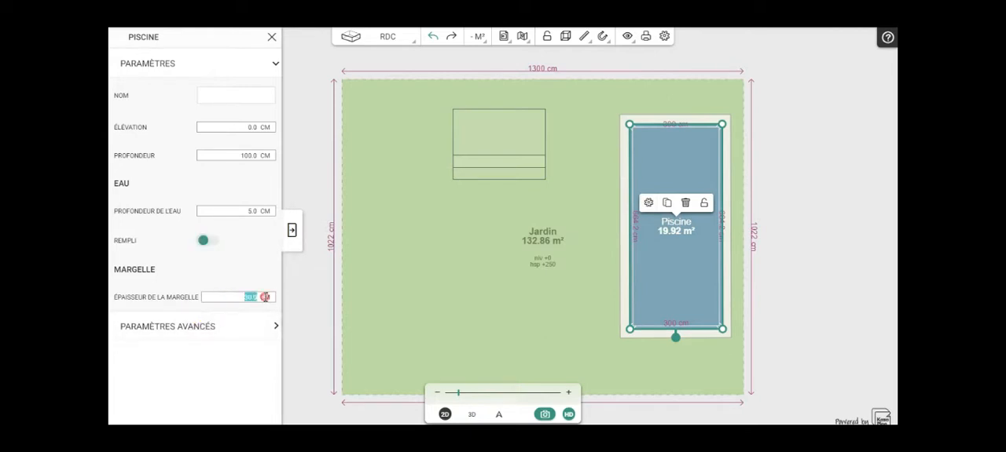
{"action": "left_click", "coordinate": [291, 229]}
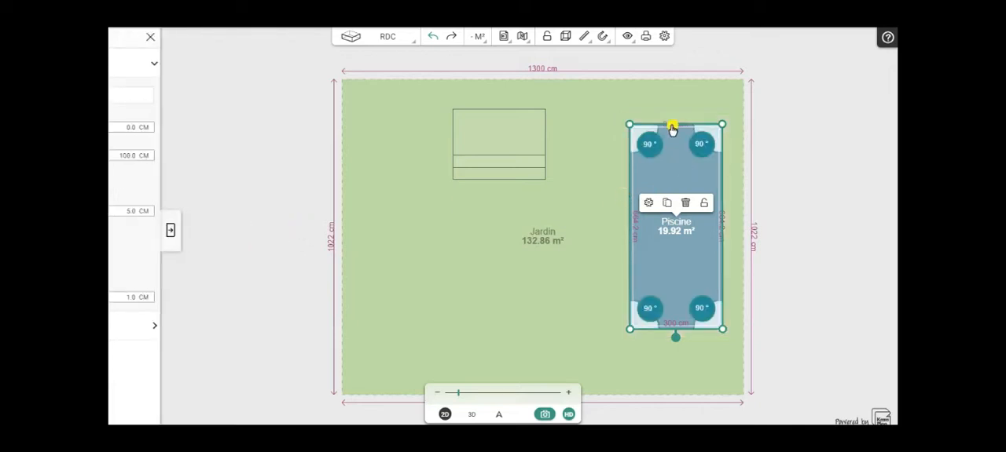
- Move the pool over the three step blocks, aligning its upper corners with those of the large block
{"action": "left_click", "coordinate": [472, 414]}
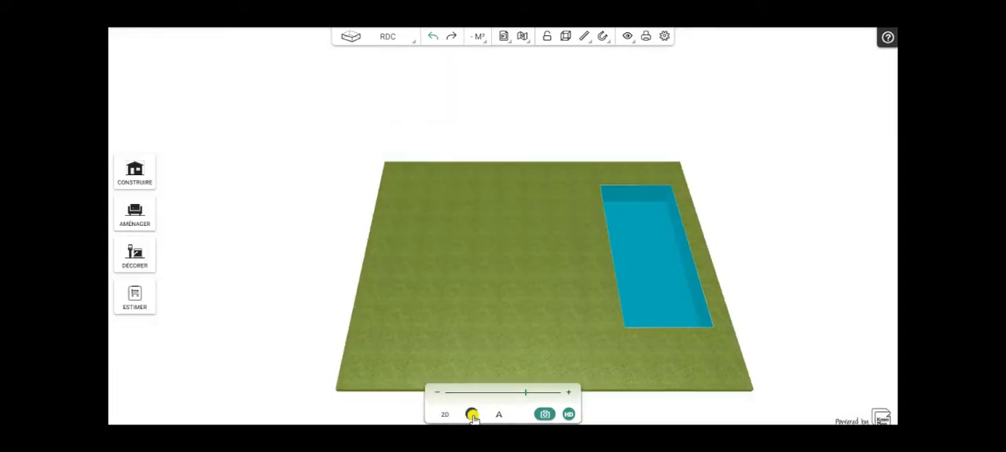
{"action": "left_click", "coordinate": [445, 416]}
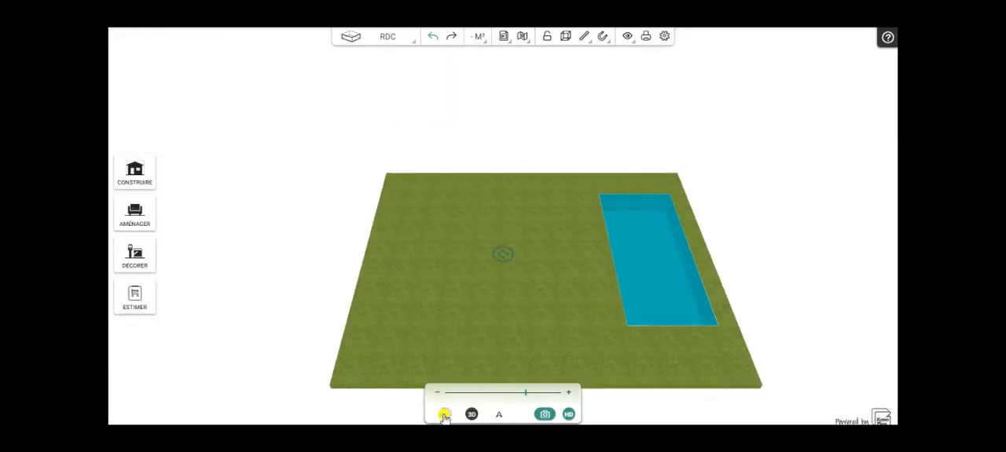
{"action": "scroll", "coordinate": [548, 259], "scroll_direction": "up", "scroll_amount": 2}
{"action": "scroll", "coordinate": [547, 260], "scroll_direction": "up", "scroll_amount": 1}
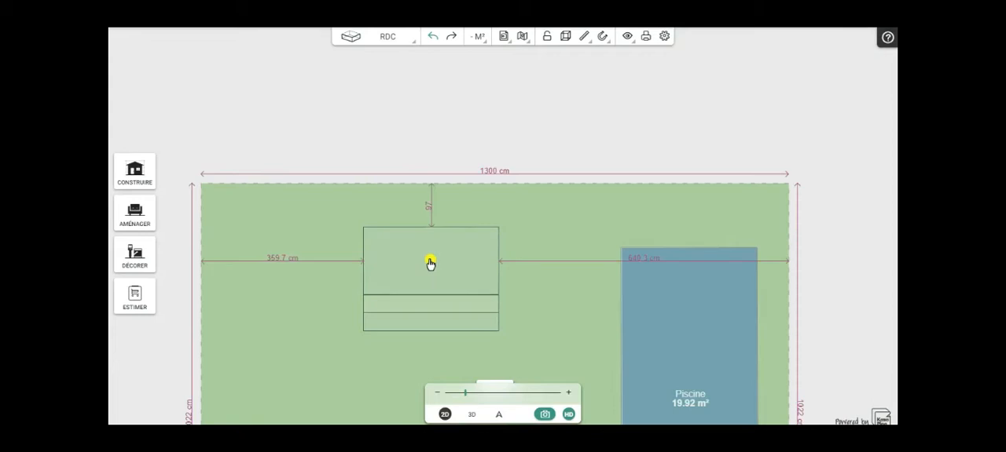
{"action": "left_click", "coordinate": [718, 274]}
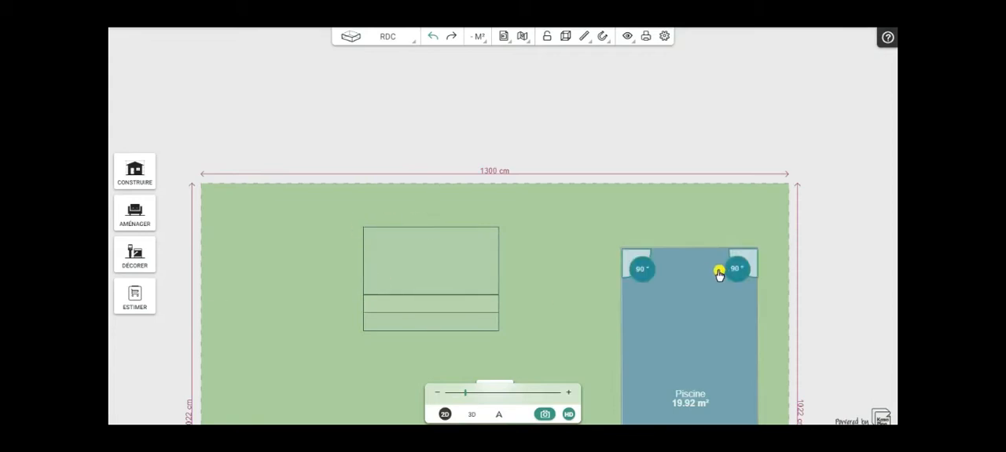
{"action": "left_click", "coordinate": [674, 295]}
{"action": "left_click_drag", "start_coordinate": [638, 304], "coordinate": [421, 277]}
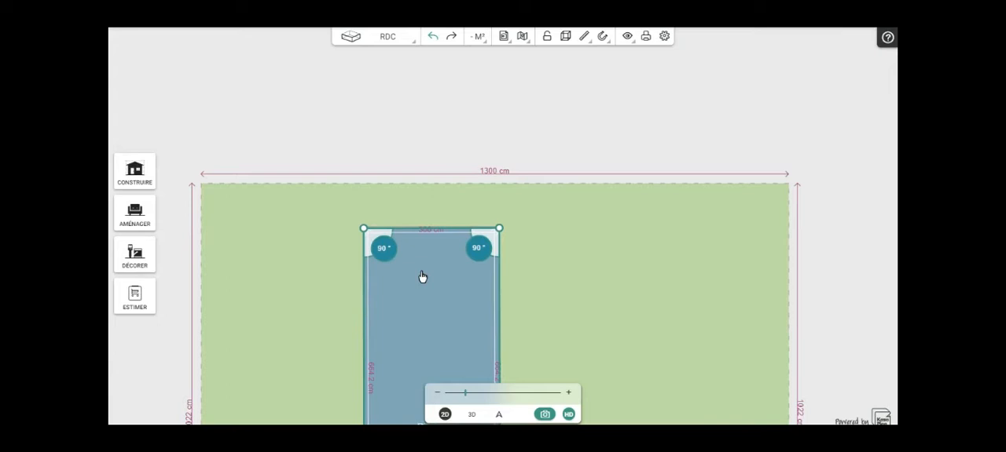
{"action": "left_click_drag", "start_coordinate": [422, 277], "coordinate": [420, 274]}
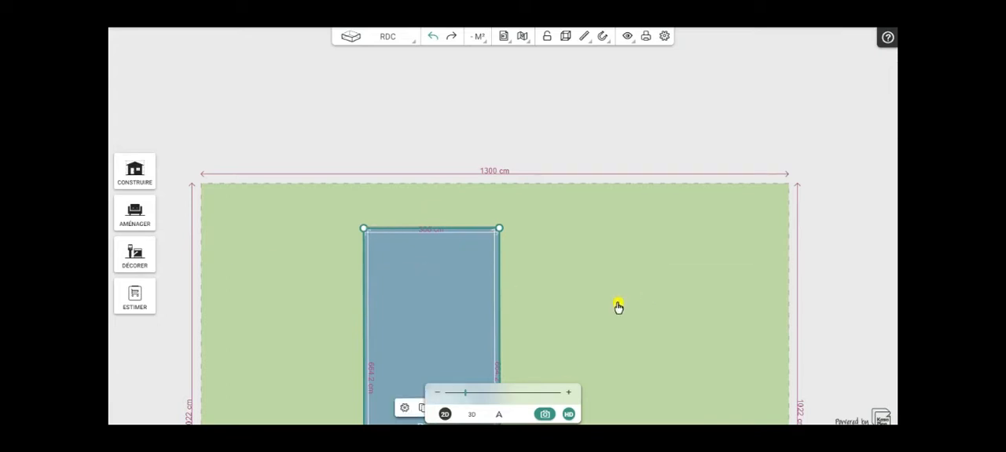
- Inspect the white steps inside the empty pool in 3D from several angles
{"action": "left_click", "coordinate": [471, 415]}
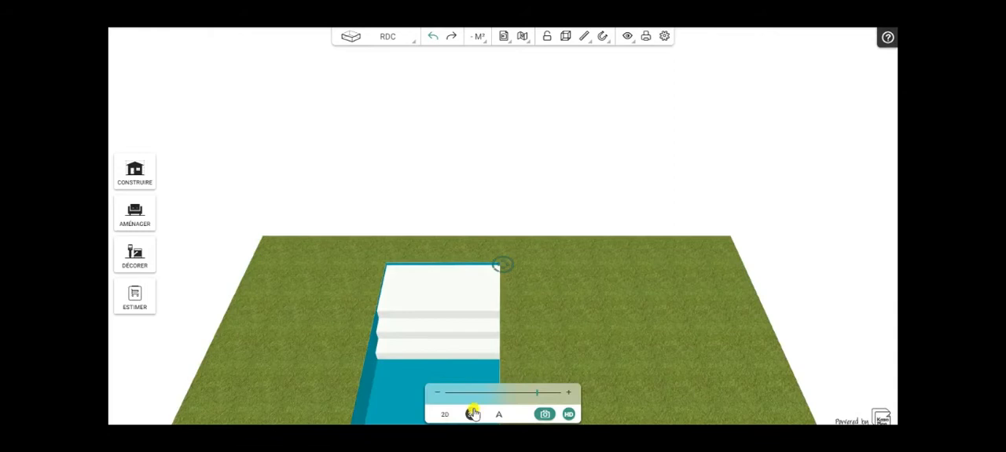
{"action": "left_click_drag", "start_coordinate": [536, 330], "coordinate": [480, 285]}
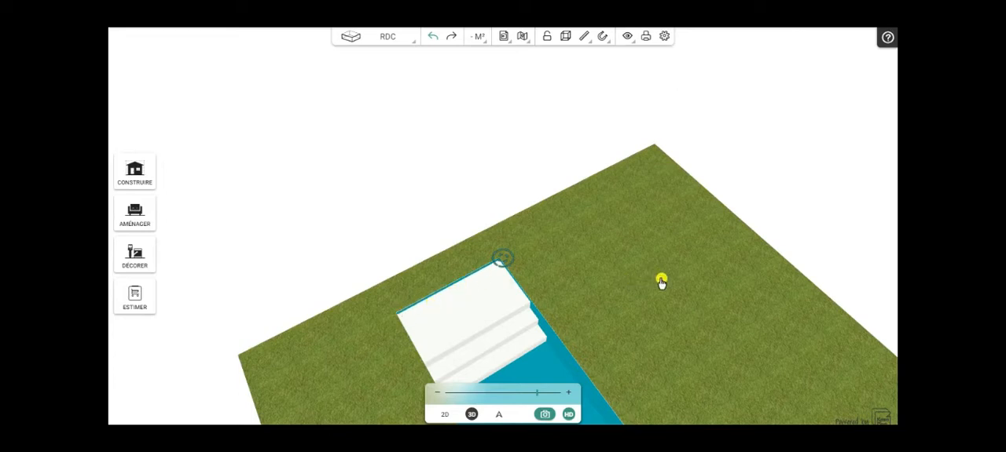
{"action": "left_click_drag", "start_coordinate": [716, 307], "coordinate": [679, 315]}
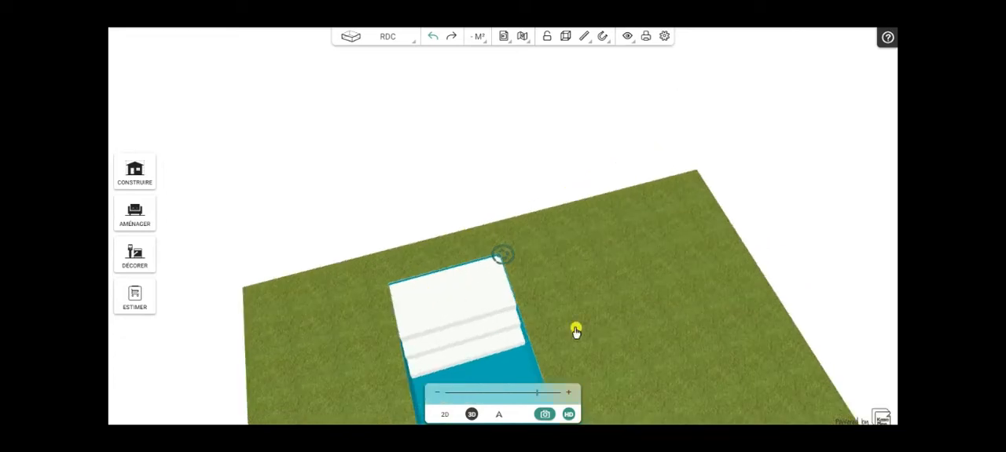
{"action": "left_click_drag", "start_coordinate": [626, 353], "coordinate": [651, 323]}
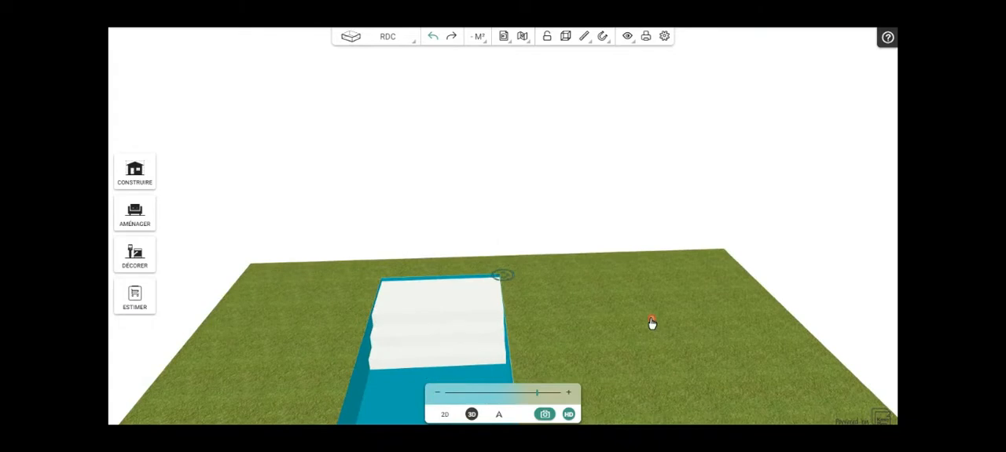
- Turn the pool's water fill back on and set its coping thickness to 30 cm
{"action": "left_click", "coordinate": [445, 414]}
{"action": "scroll", "coordinate": [602, 296], "scroll_direction": "down", "scroll_amount": 3}
{"action": "scroll", "coordinate": [598, 296], "scroll_direction": "down", "scroll_amount": 1}
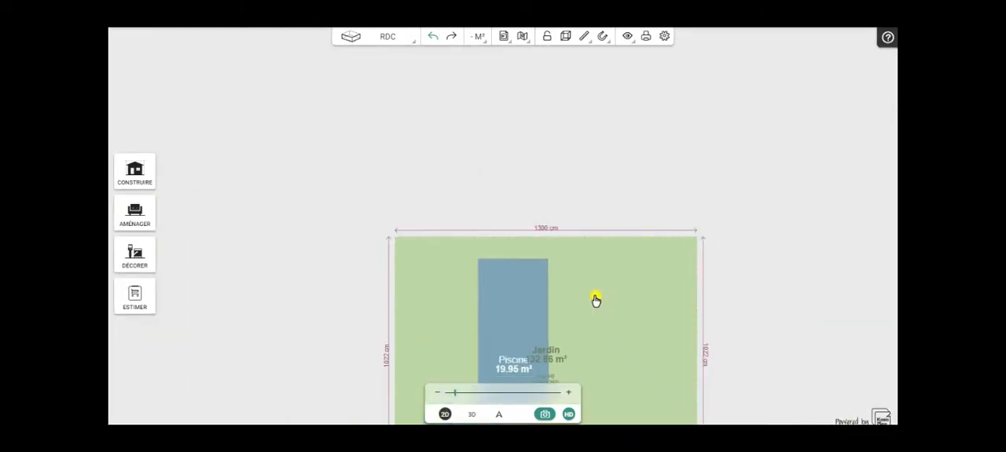
{"action": "left_click_drag", "start_coordinate": [783, 339], "coordinate": [757, 215]}
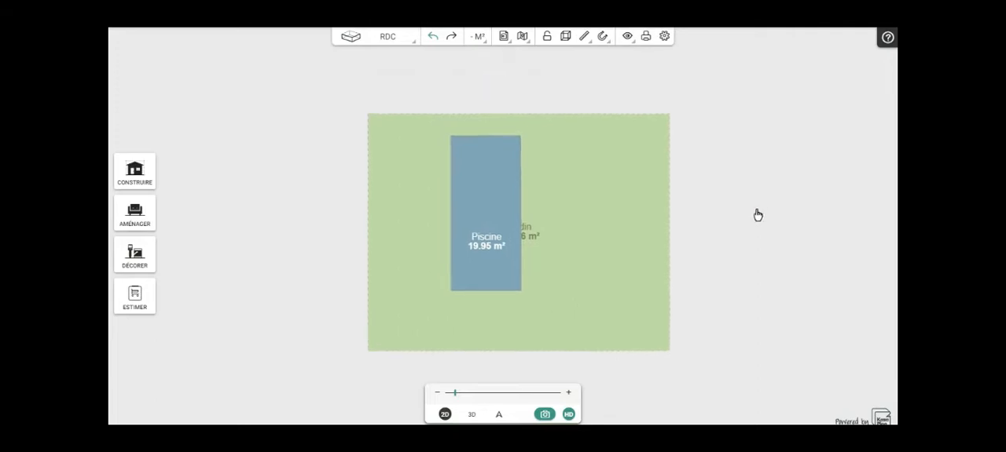
{"action": "left_click", "coordinate": [489, 202]}
{"action": "left_click", "coordinate": [459, 219]}
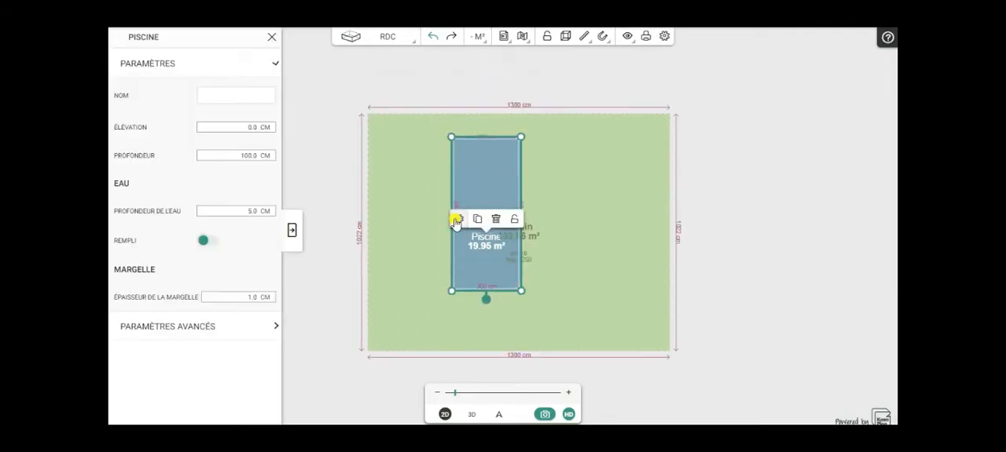
{"action": "left_click", "coordinate": [212, 243]}
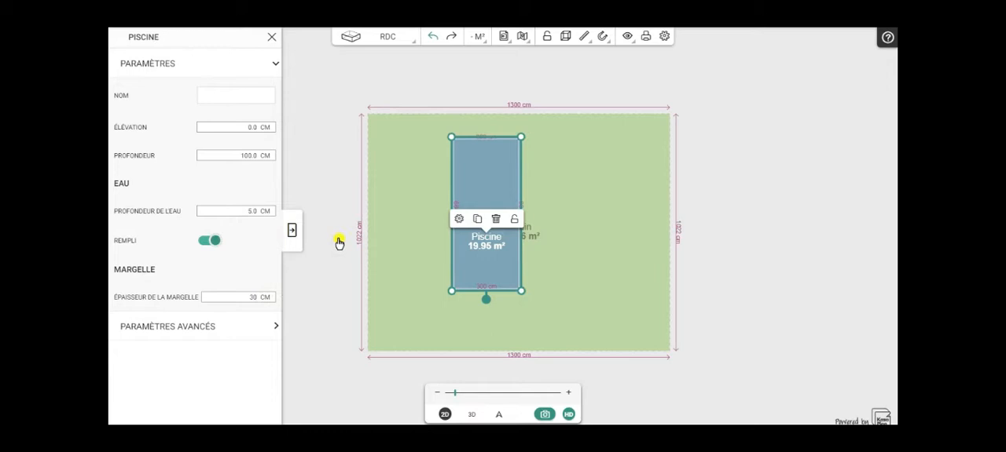
{"action": "left_click", "coordinate": [293, 236]}
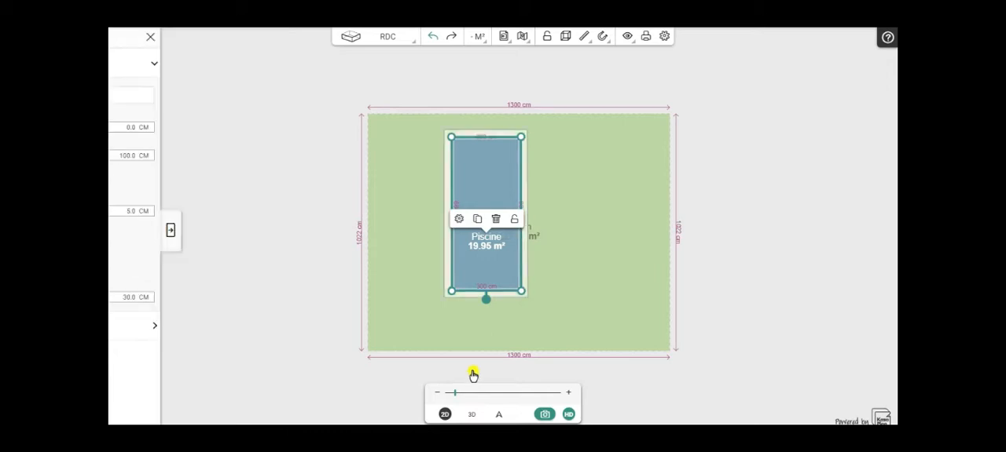
- Examine the water-filled pool, its coping and the submerged steps in 3D, up close and from different angles
{"action": "left_click", "coordinate": [473, 415]}
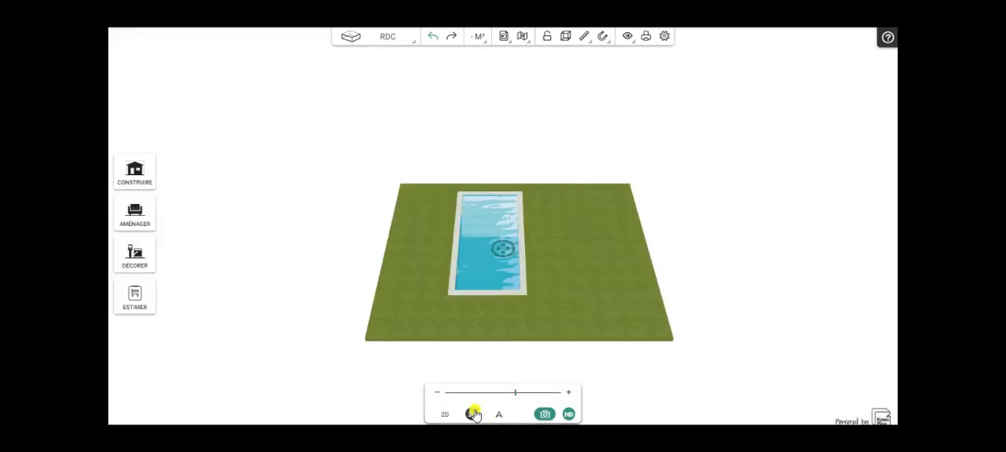
{"action": "left_click_drag", "start_coordinate": [576, 289], "coordinate": [600, 279]}
{"action": "scroll", "coordinate": [550, 273], "scroll_direction": "up", "scroll_amount": 6}
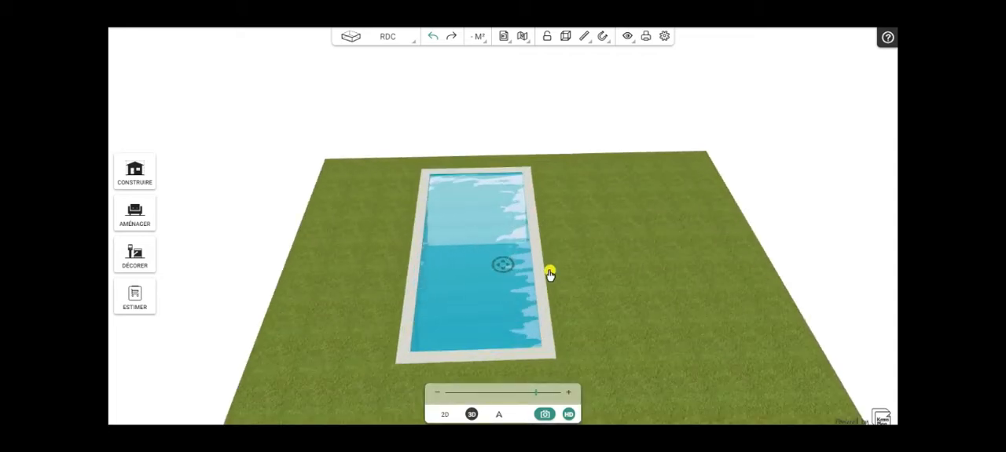
{"action": "scroll", "coordinate": [550, 271], "scroll_direction": "up", "scroll_amount": 2}
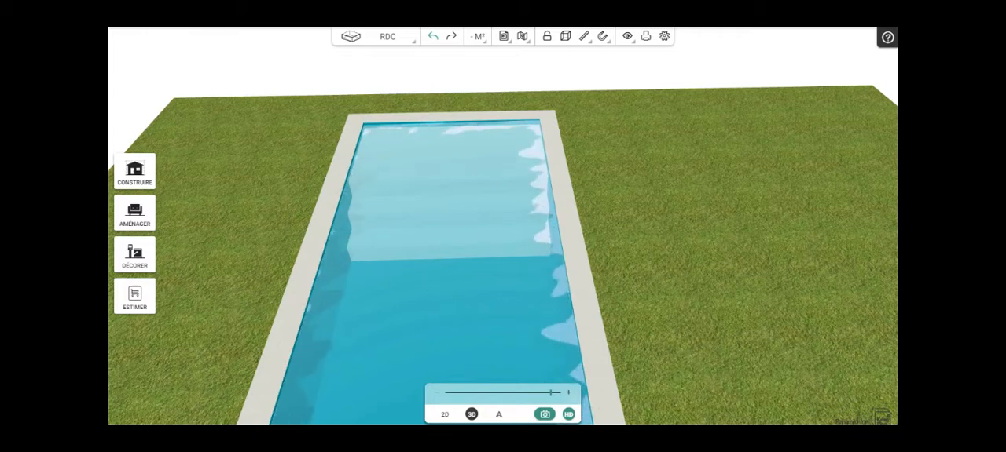
{"action": "mouse_move", "coordinate": [711, 203]}
{"action": "left_mouse_down"}
{"action": "mouse_move", "coordinate": [610, 287]}
{"action": "mouse_move", "coordinate": [337, 417]}
{"action": "mouse_move", "coordinate": [461, 411]}
{"action": "left_mouse_up"}
{"action": "left_click_drag", "start_coordinate": [649, 279], "coordinate": [532, 369]}
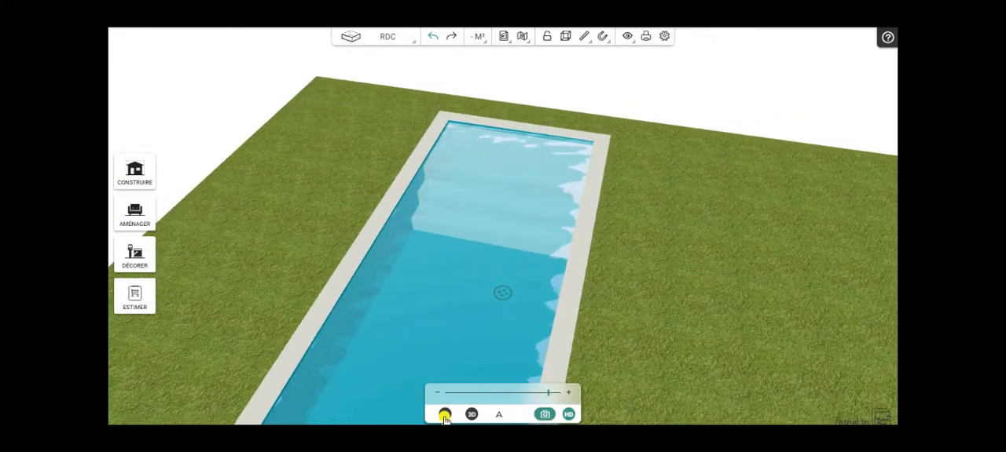
{"action": "left_click_drag", "start_coordinate": [696, 344], "coordinate": [711, 334]}
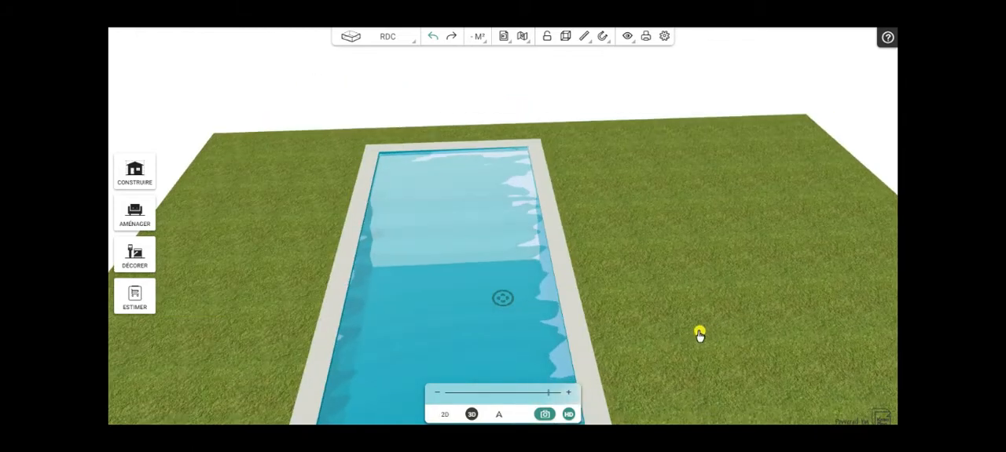
- Set the pool's elevation to 40 cm
{"action": "left_click", "coordinate": [443, 417]}
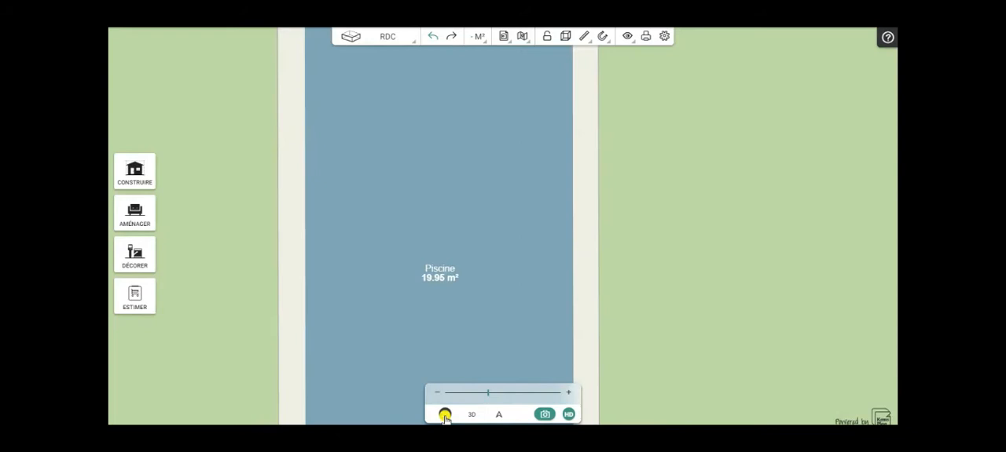
{"action": "scroll", "coordinate": [699, 261], "scroll_direction": "down", "scroll_amount": 5}
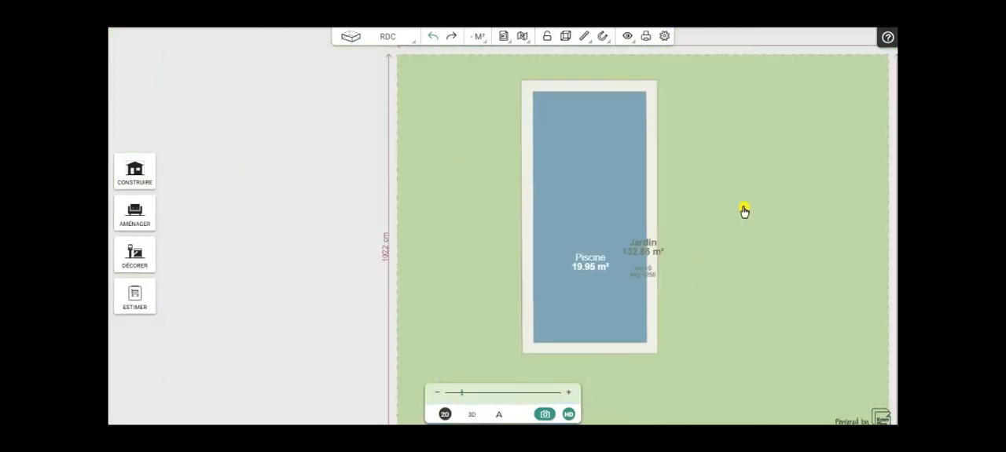
{"action": "left_click", "coordinate": [574, 185]}
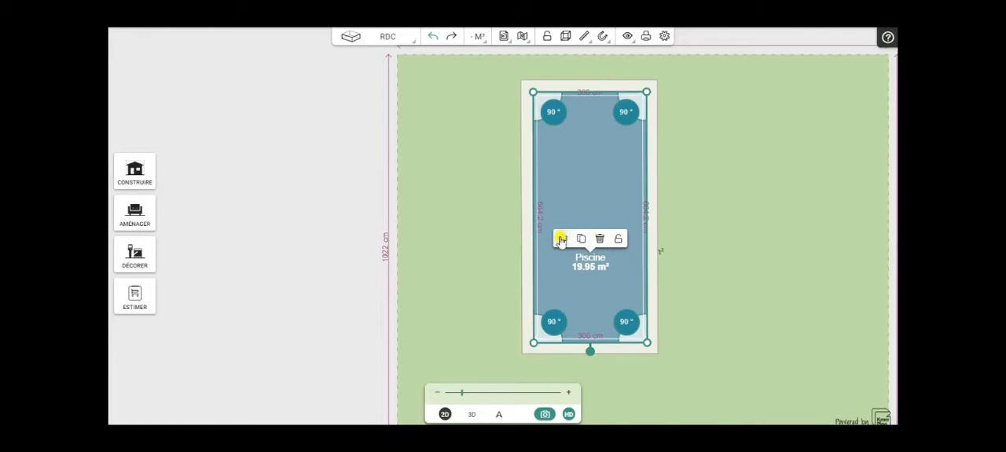
{"action": "left_click", "coordinate": [560, 240]}
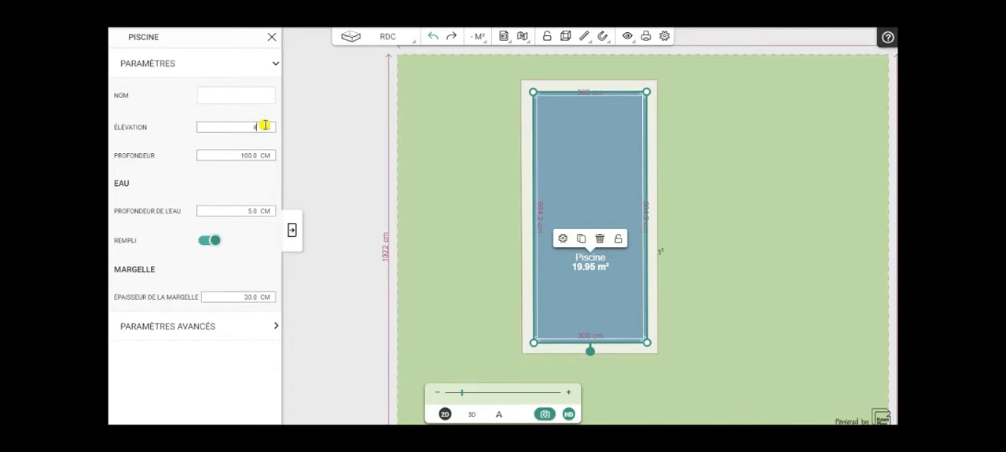
{"action": "left_click", "coordinate": [291, 232]}
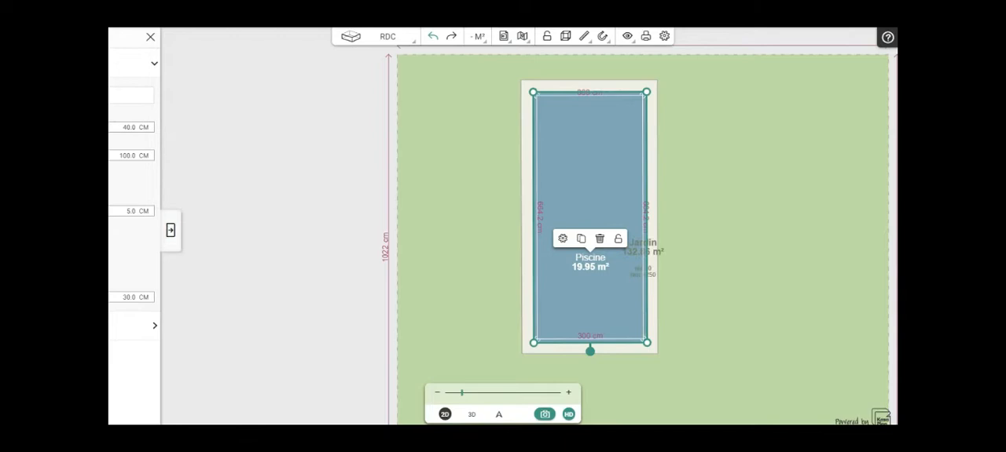
- Check the raised pool and its steps in 3D from the side and from above
{"action": "left_click", "coordinate": [471, 414]}
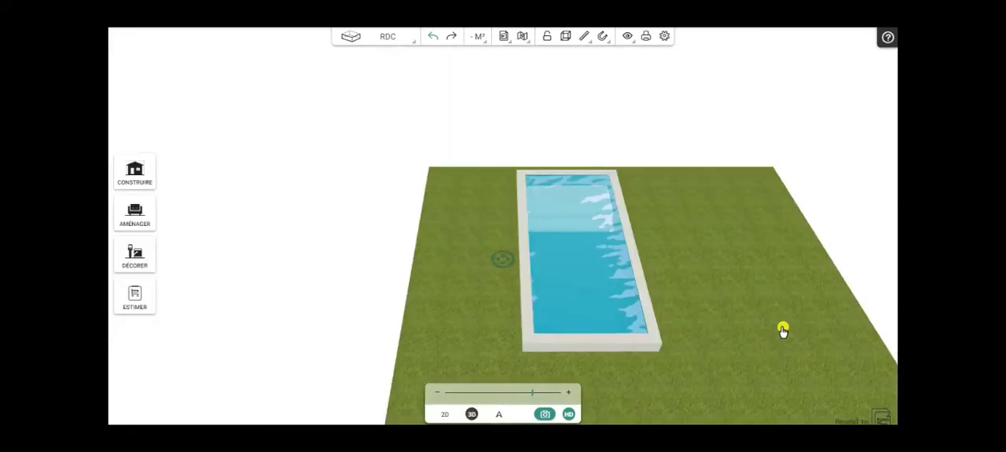
{"action": "left_click_drag", "start_coordinate": [741, 358], "coordinate": [496, 225]}
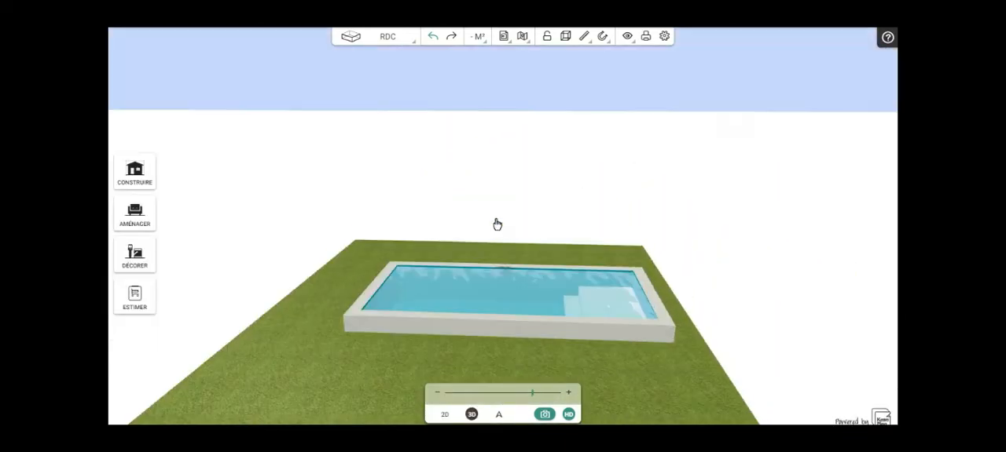
{"action": "left_click_drag", "start_coordinate": [568, 343], "coordinate": [743, 335]}
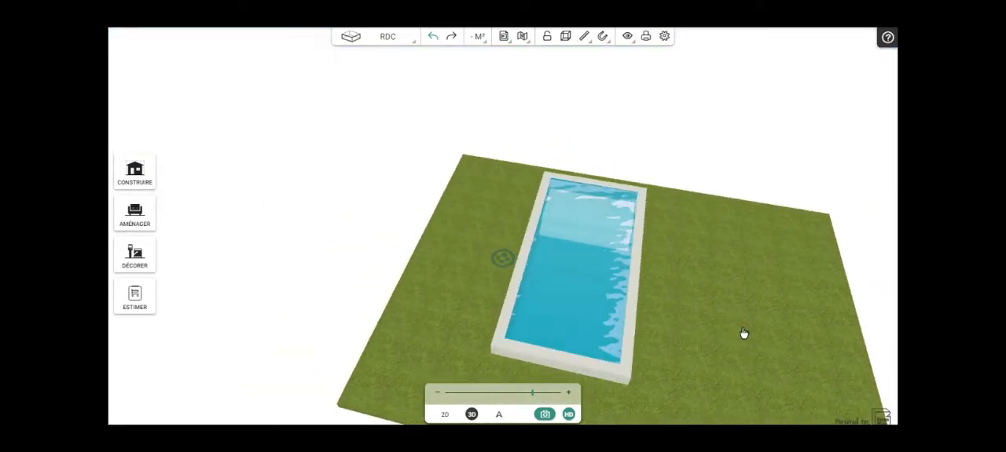
{"action": "left_click_drag", "start_coordinate": [466, 251], "coordinate": [502, 348]}
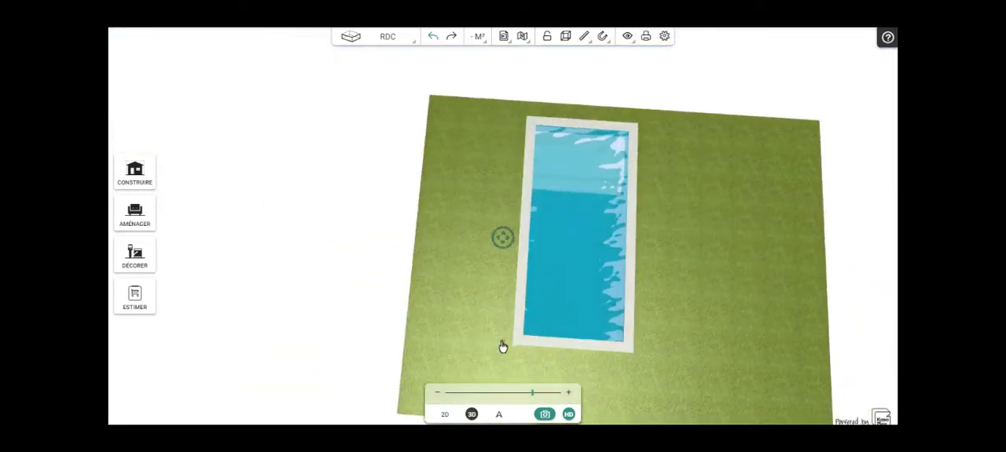
- Return to the 2D plan and move the pool sideways off the step blocks so they are exposed on the lawn
{"action": "left_click", "coordinate": [443, 415]}
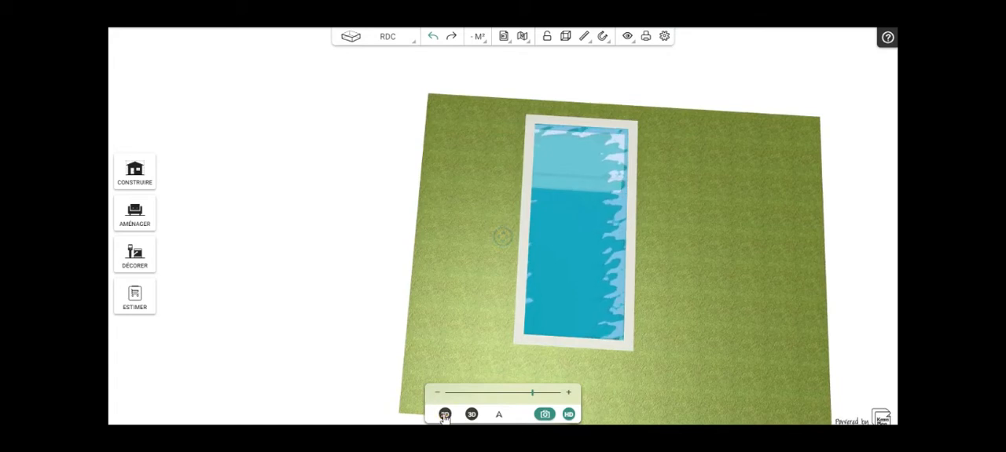
{"action": "left_click", "coordinate": [444, 416]}
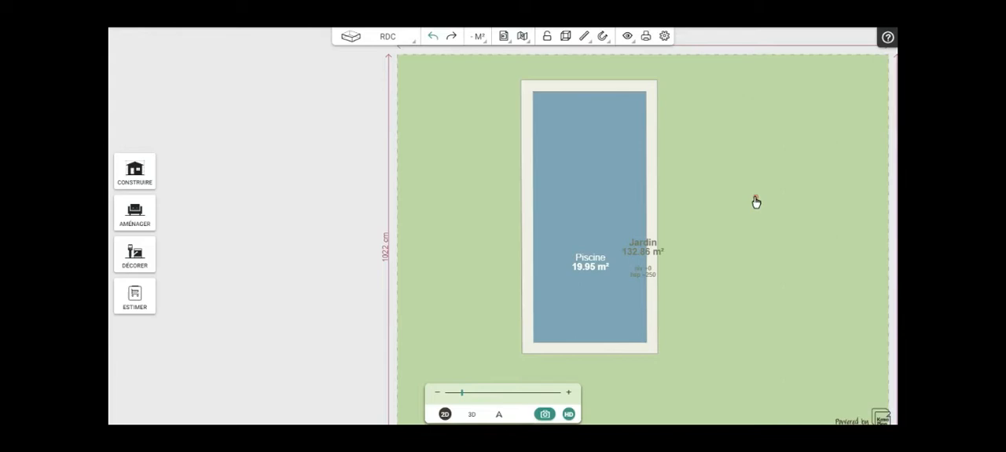
{"action": "left_click", "coordinate": [589, 206]}
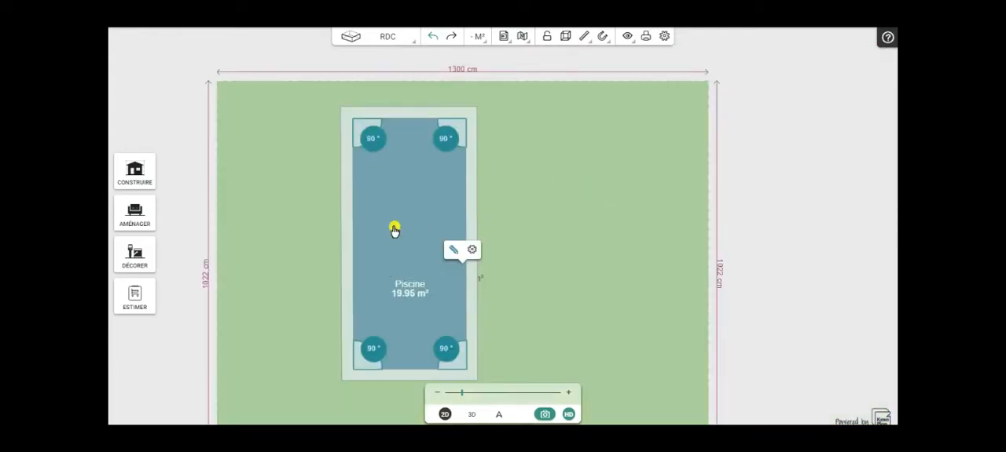
{"action": "left_click", "coordinate": [394, 229]}
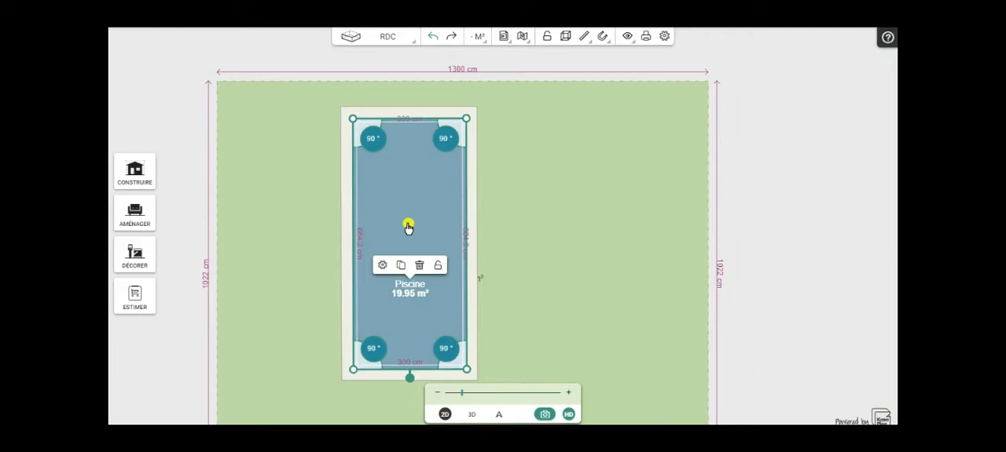
{"action": "scroll", "coordinate": [408, 228], "scroll_direction": "up", "scroll_amount": 4}
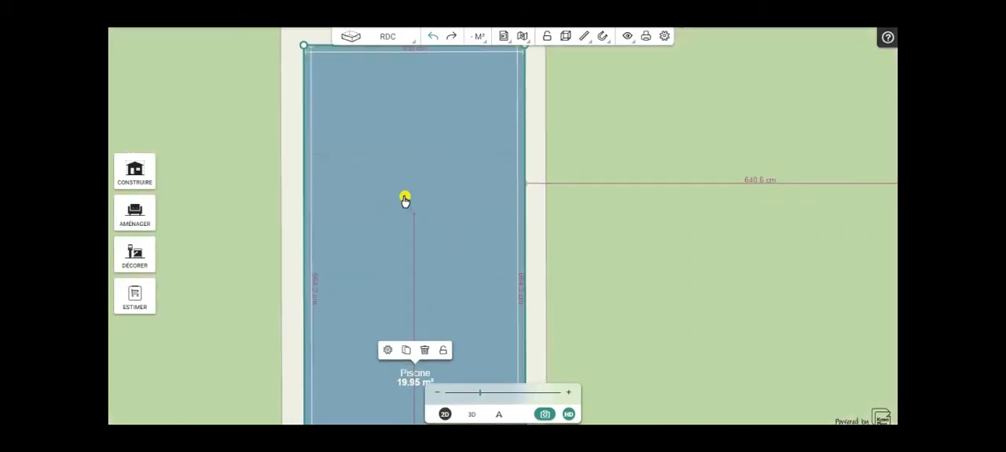
{"action": "left_click", "coordinate": [395, 302]}
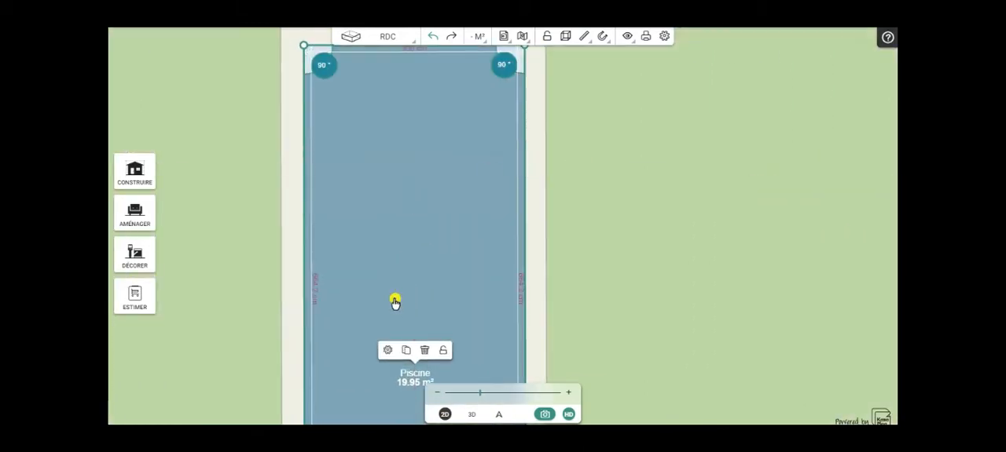
{"action": "left_click_drag", "start_coordinate": [395, 304], "coordinate": [687, 291]}
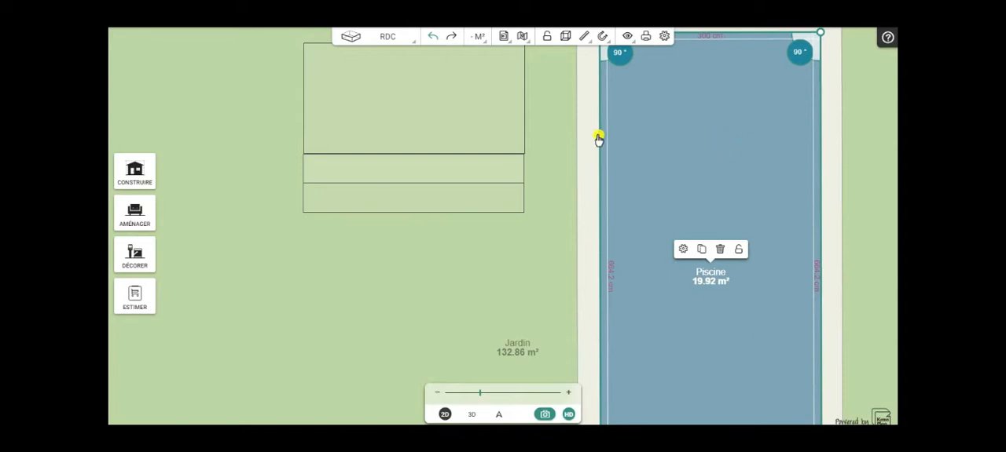
- Unlock the largest step block, 150 cm deep, and set its Z position to -60 cm
{"action": "left_click", "coordinate": [462, 109]}
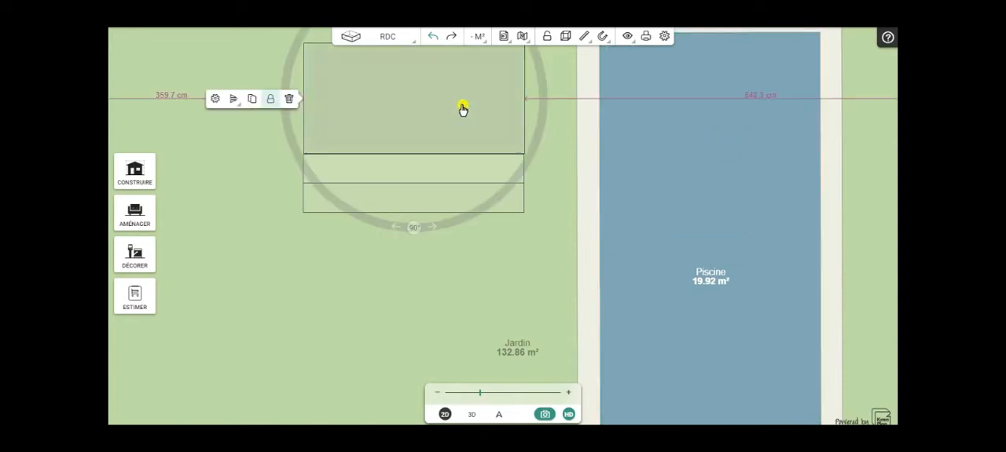
{"action": "left_click", "coordinate": [271, 99]}
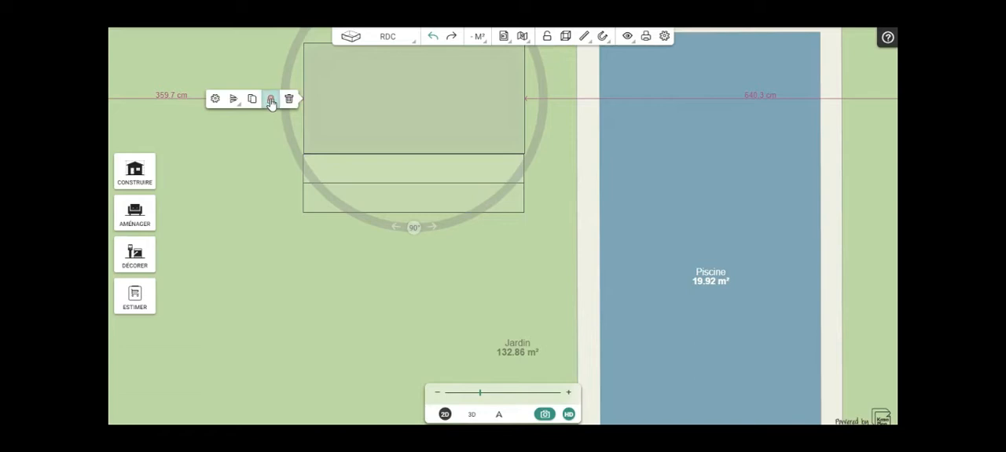
{"action": "left_click", "coordinate": [215, 100]}
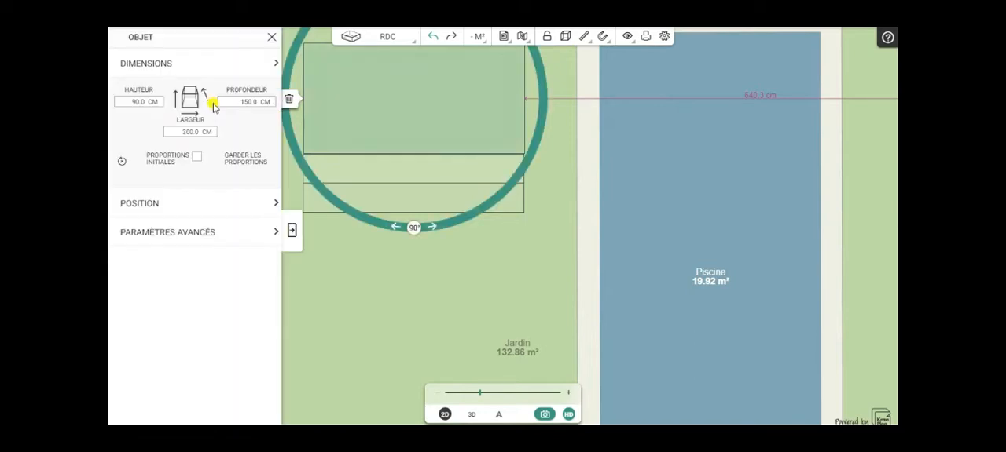
{"action": "left_click", "coordinate": [200, 233]}
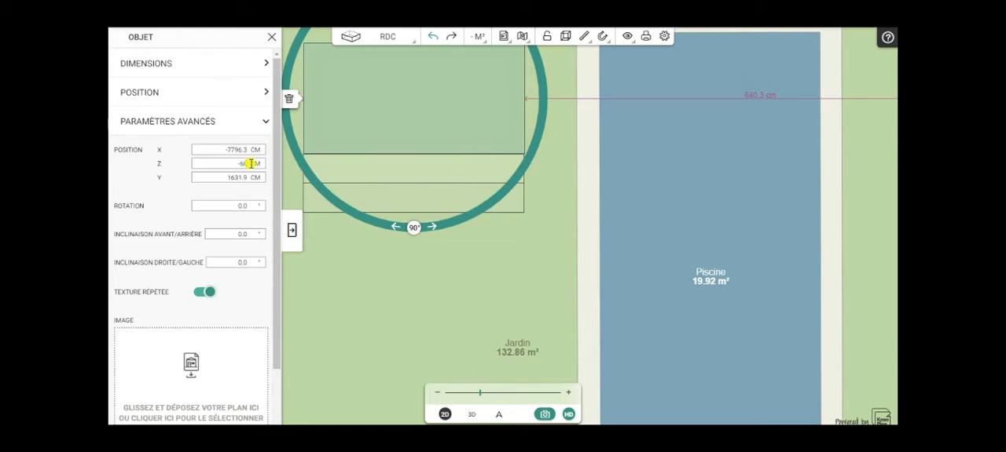
{"action": "left_click", "coordinate": [291, 233]}
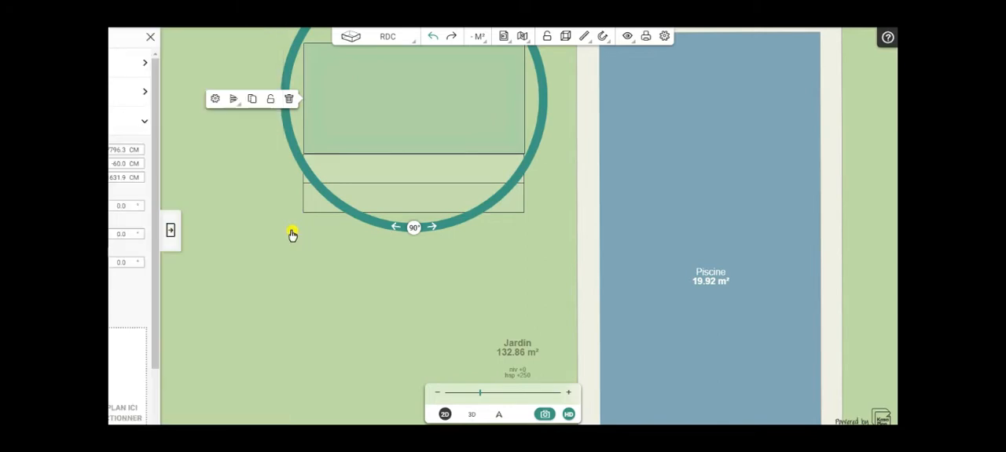
- Unlock the two smaller overlapping step blocks in front of the largest one
{"action": "left_click", "coordinate": [380, 176]}
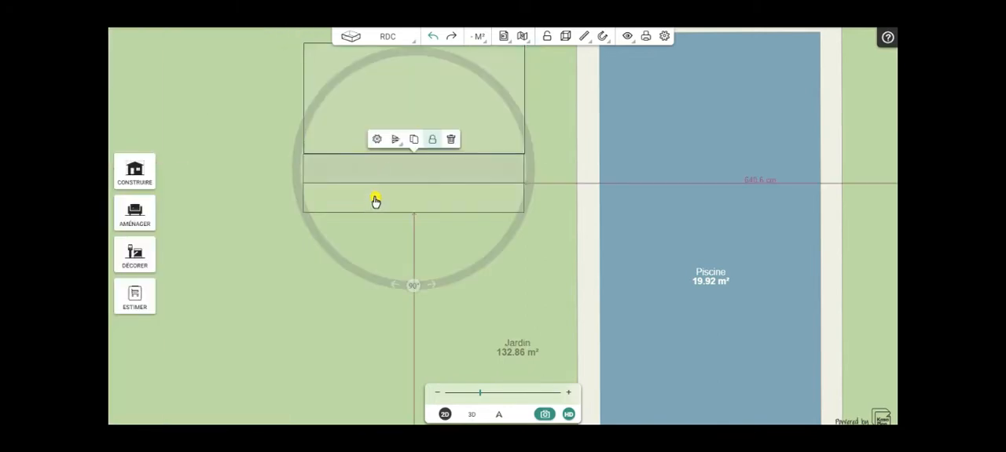
{"action": "left_click", "coordinate": [371, 205]}
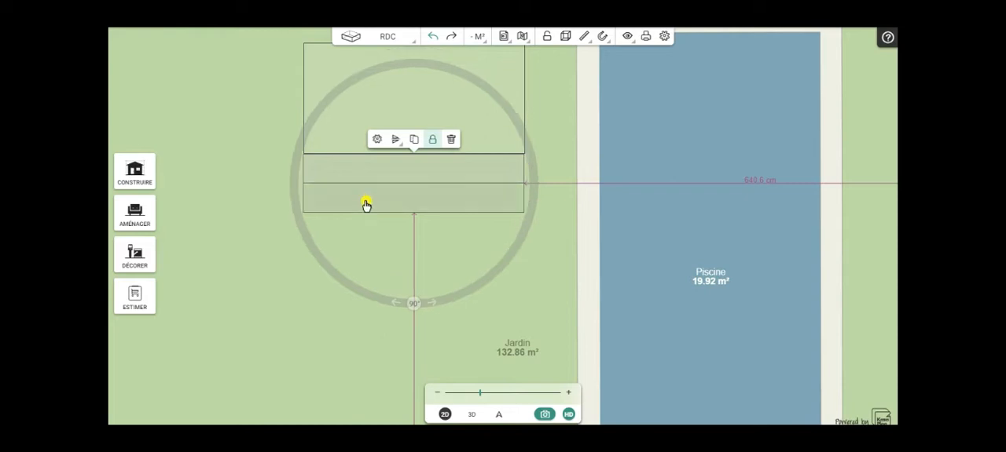
{"action": "left_click", "coordinate": [431, 141]}
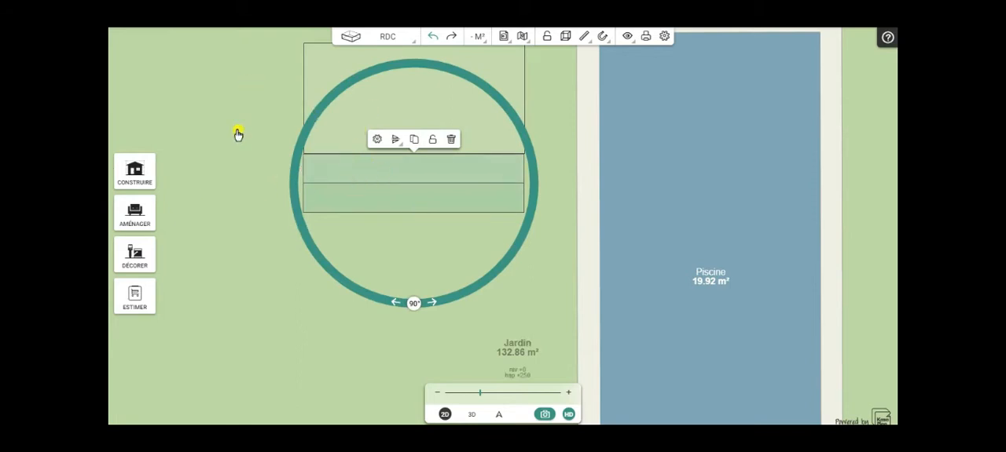
{"action": "left_click", "coordinate": [330, 165]}
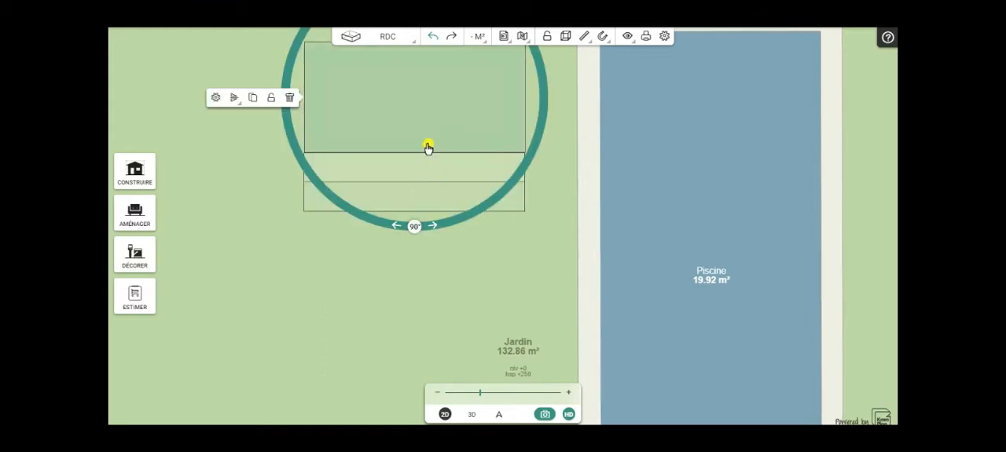
{"action": "left_click", "coordinate": [388, 179]}
{"action": "scroll", "coordinate": [388, 179], "scroll_direction": "down", "scroll_amount": 2}
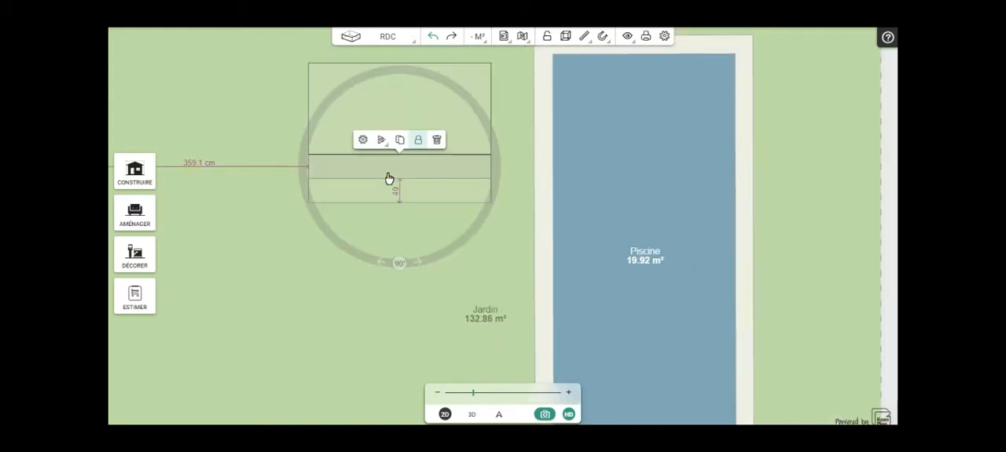
{"action": "left_click", "coordinate": [417, 143]}
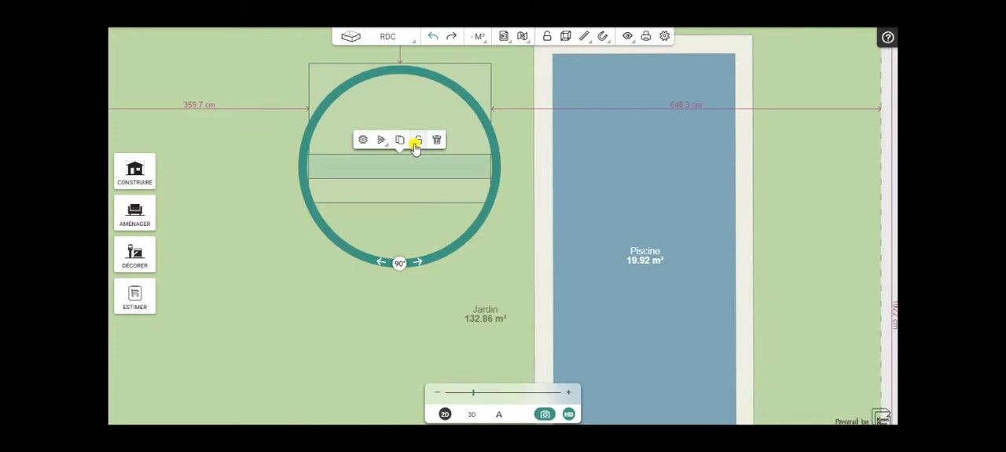
- Move the narrow 40 cm deep block away from the block beneath it, onto the open lawn
{"action": "left_click_drag", "start_coordinate": [386, 202], "coordinate": [394, 117]}
{"action": "left_click", "coordinate": [371, 175]}
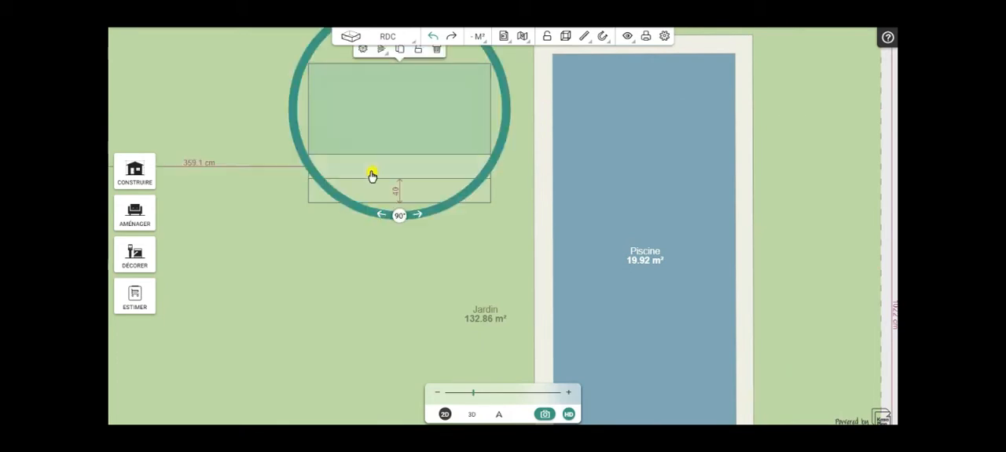
{"action": "left_click", "coordinate": [371, 172]}
{"action": "left_click_drag", "start_coordinate": [374, 170], "coordinate": [375, 292]}
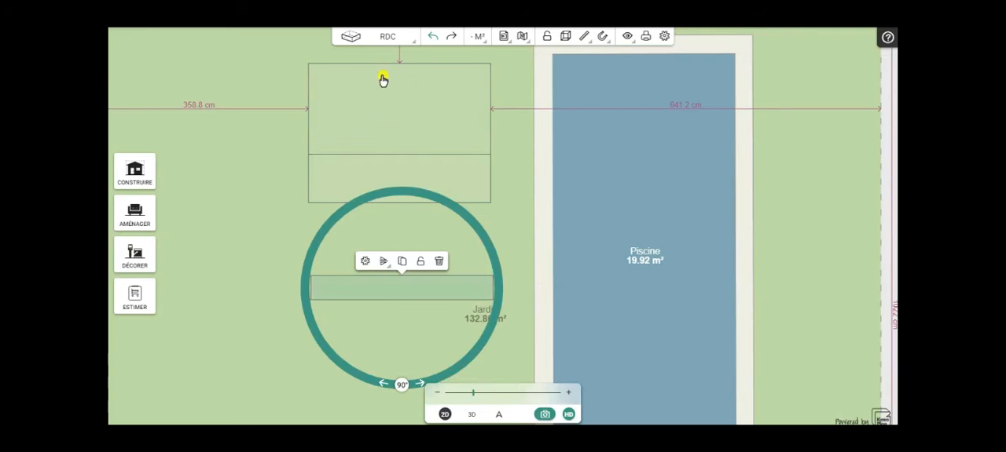
- Set the Z position of the middle step block, adjoining the largest one, to -60 cm
{"action": "left_click", "coordinate": [334, 182]}
{"action": "left_click", "coordinate": [366, 142]}
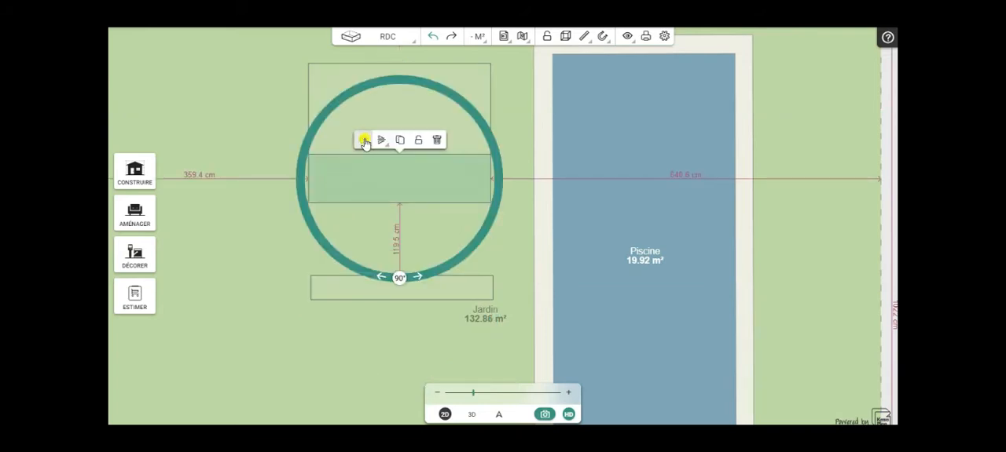
{"action": "left_click", "coordinate": [190, 233]}
{"action": "left_click", "coordinate": [234, 163]}
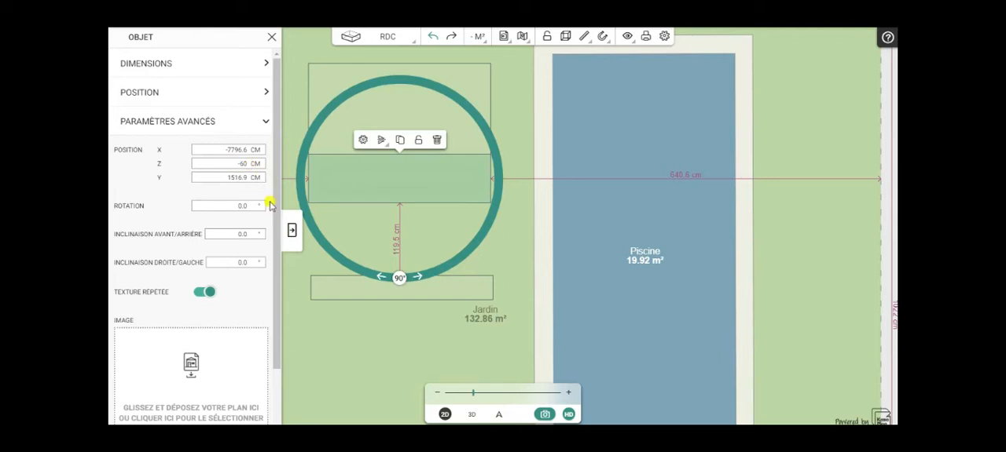
{"action": "left_click", "coordinate": [291, 230]}
- Set the Z position of the separated narrow step block to -30 cm
{"action": "left_click_drag", "start_coordinate": [415, 301], "coordinate": [366, 293]}
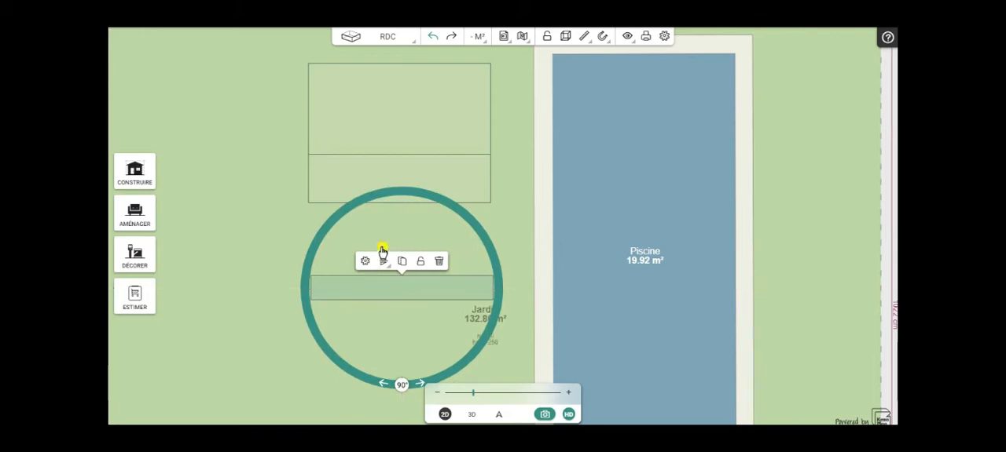
{"action": "left_click", "coordinate": [363, 264]}
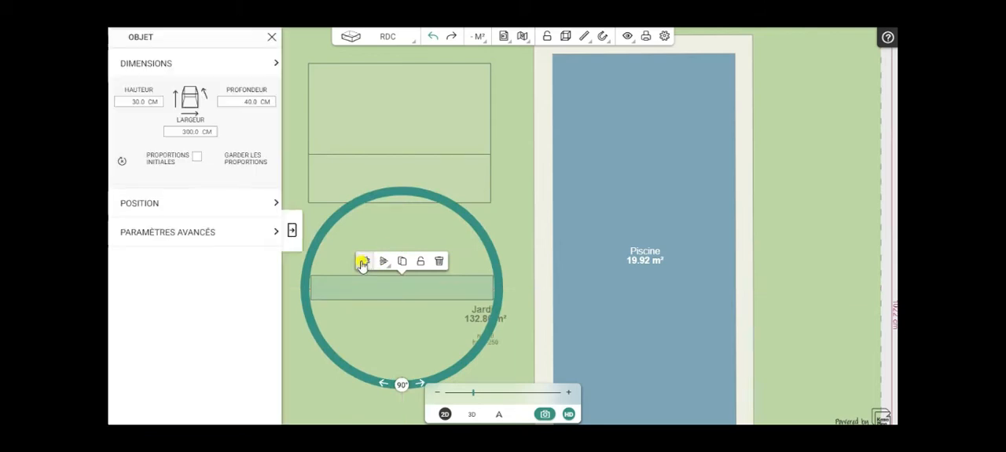
{"action": "left_click", "coordinate": [147, 234]}
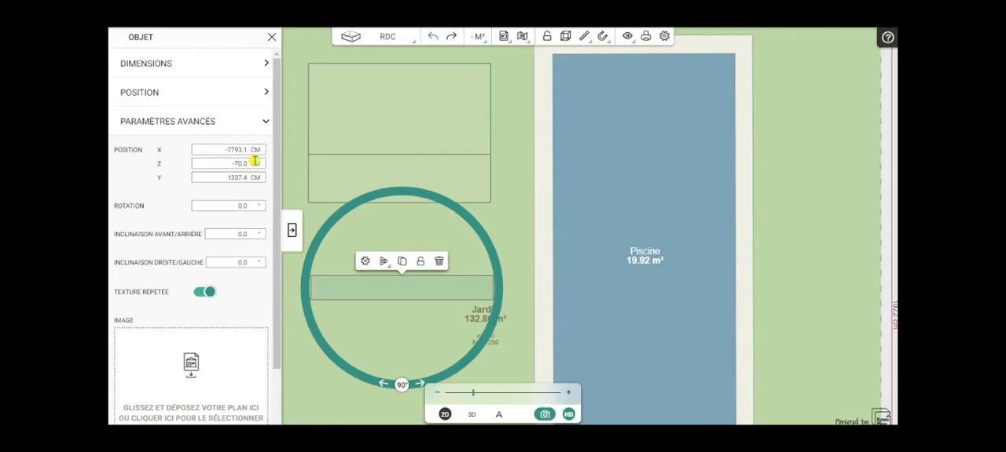
{"action": "left_click", "coordinate": [292, 230]}
- Move the narrow block back onto the middle one, flush against the largest block, and lock all three blocks
{"action": "left_click_drag", "start_coordinate": [397, 290], "coordinate": [396, 174]}
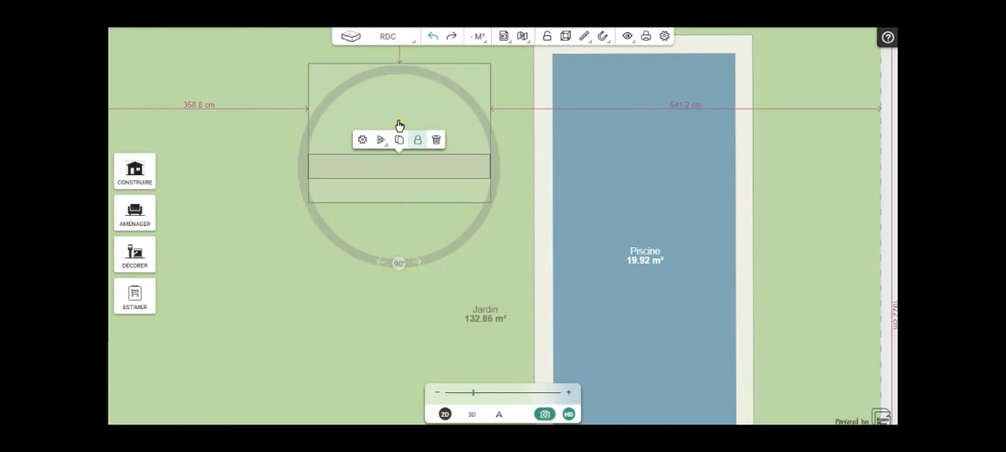
{"action": "left_click", "coordinate": [399, 124]}
{"action": "left_click", "coordinate": [418, 52]}
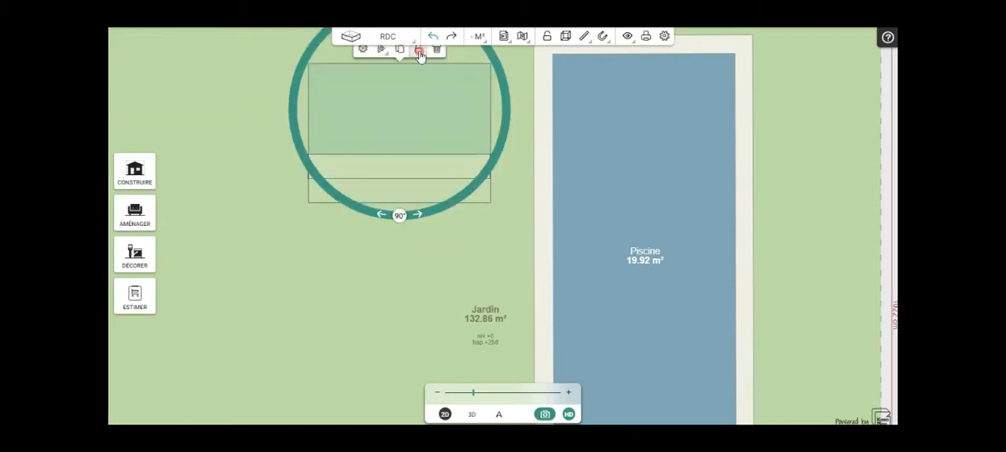
{"action": "left_click", "coordinate": [392, 203]}
{"action": "left_click", "coordinate": [418, 140]}
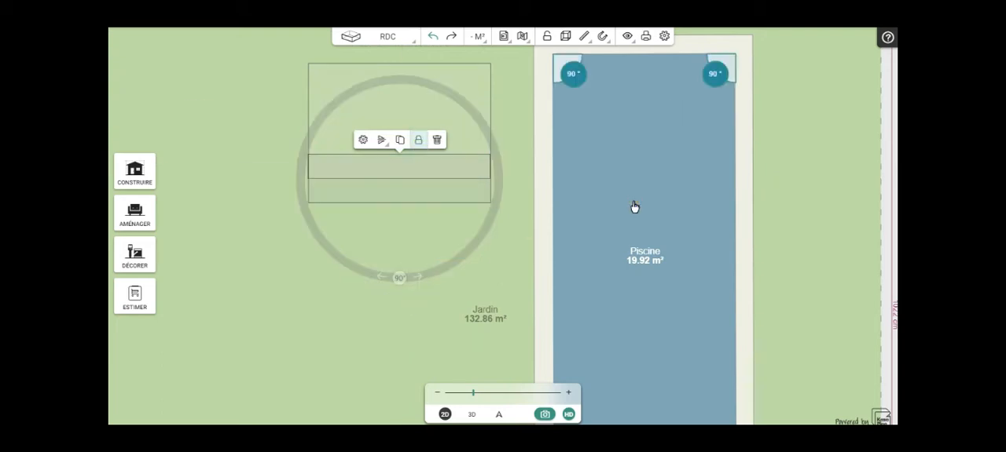
- Move the pool back over the locked step blocks, aligning its inner edges with theirs at the upper end
{"action": "left_click", "coordinate": [634, 205]}
{"action": "left_click_drag", "start_coordinate": [631, 207], "coordinate": [385, 202]}
{"action": "scroll", "coordinate": [390, 199], "scroll_direction": "up", "scroll_amount": 2}
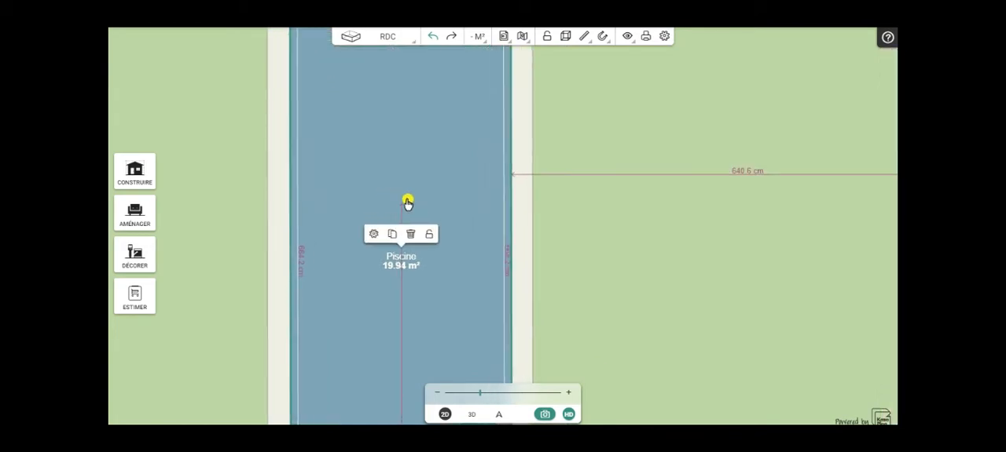
{"action": "scroll", "coordinate": [619, 120], "scroll_direction": "down", "scroll_amount": 3}
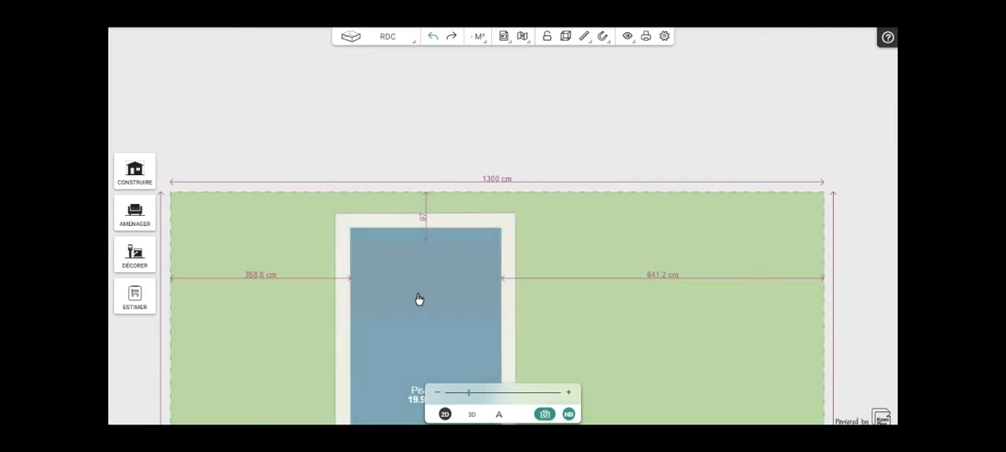
{"action": "left_click", "coordinate": [401, 248]}
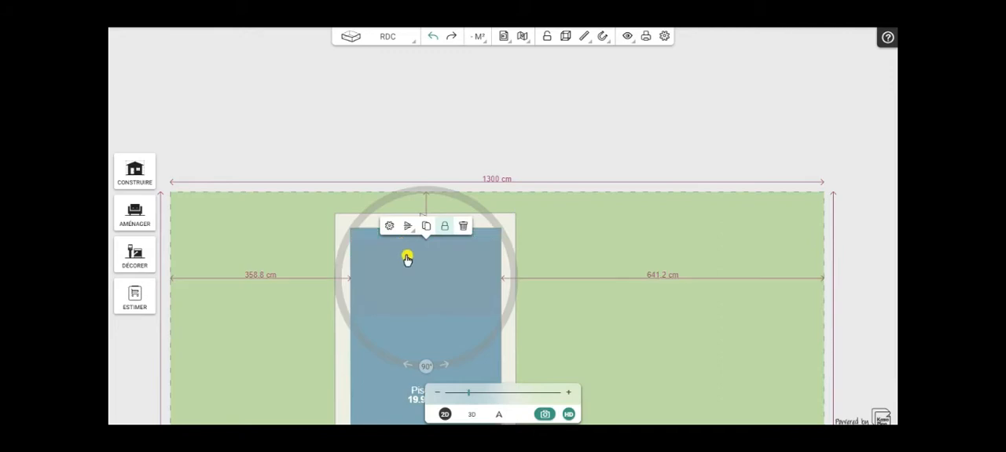
{"action": "left_click", "coordinate": [446, 227]}
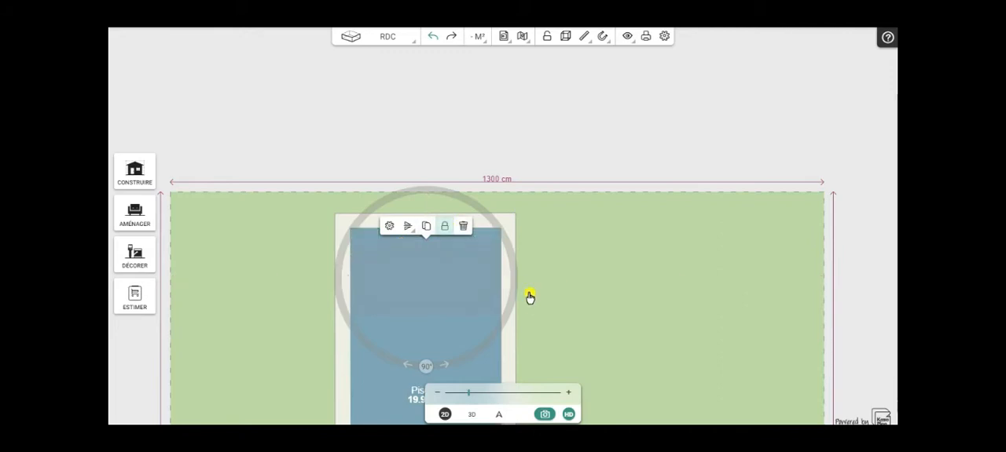
{"action": "left_click", "coordinate": [377, 387]}
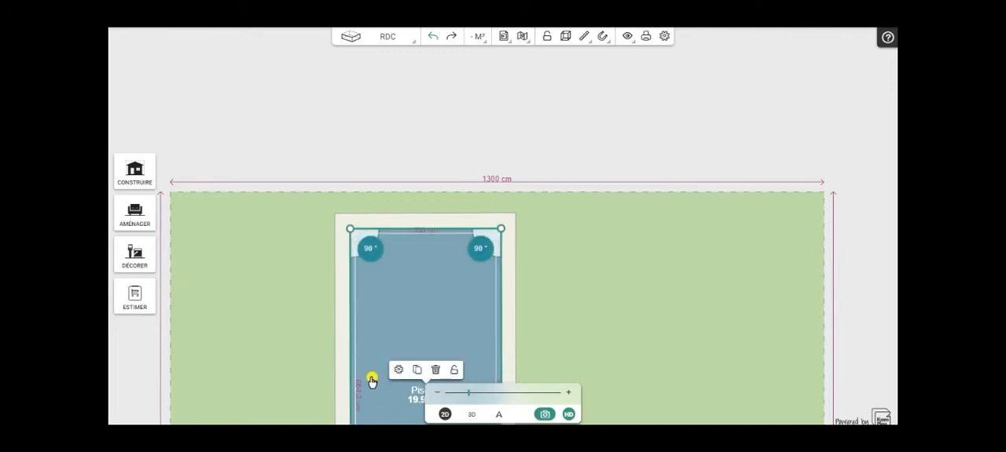
{"action": "left_click", "coordinate": [430, 272]}
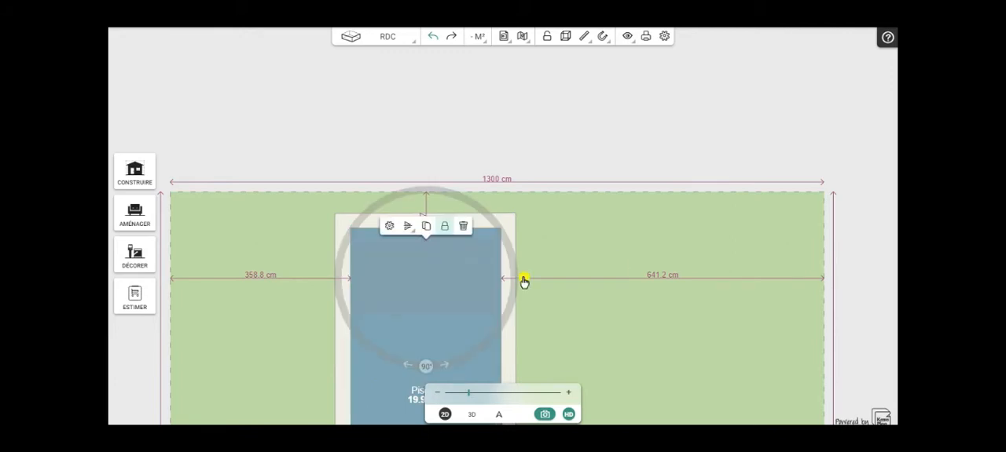
{"action": "scroll", "coordinate": [616, 259], "scroll_direction": "down", "scroll_amount": 3}
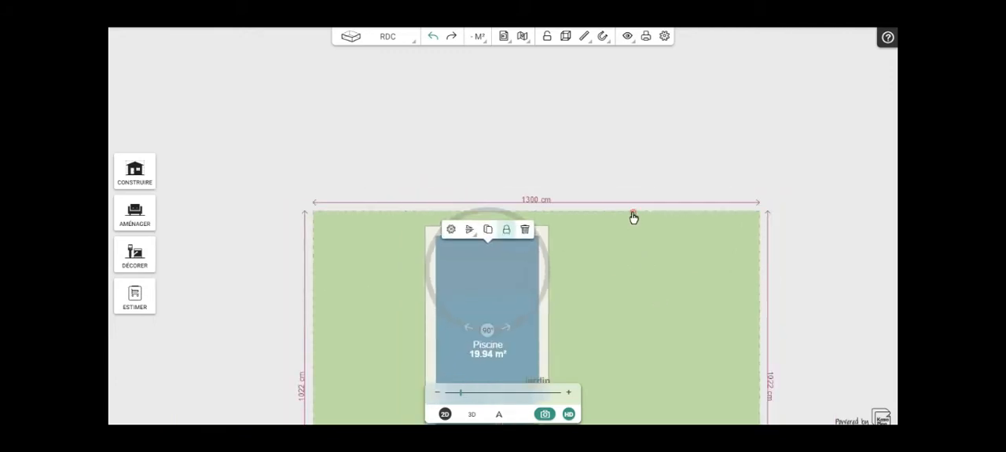
- Shift the pool slightly down the plan over the locked step blocks and check the alignment in 3D
{"action": "scroll", "coordinate": [617, 307], "scroll_direction": "down", "scroll_amount": 2}
{"action": "left_click_drag", "start_coordinate": [617, 306], "coordinate": [561, 231]}
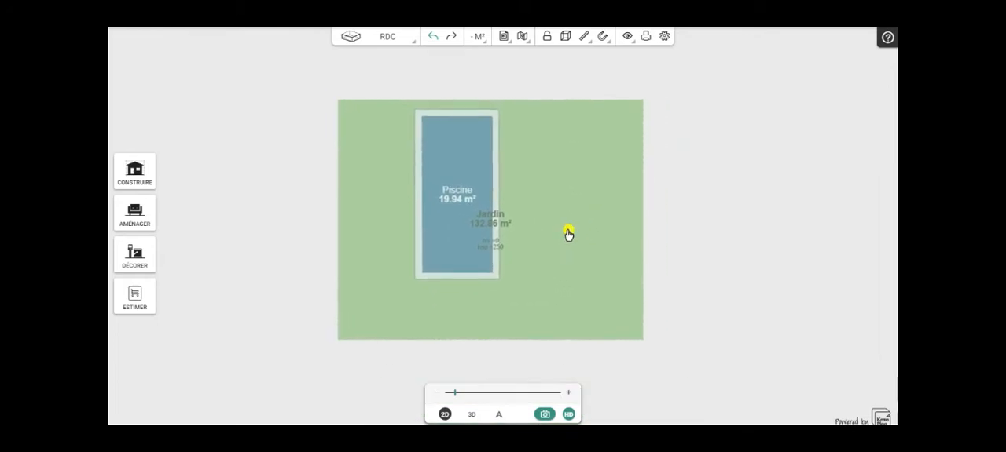
{"action": "scroll", "coordinate": [569, 234], "scroll_direction": "up", "scroll_amount": 3}
{"action": "mouse_move", "coordinate": [586, 237]}
{"action": "left_mouse_down"}
{"action": "mouse_move", "coordinate": [623, 265]}
{"action": "mouse_move", "coordinate": [603, 242]}
{"action": "left_mouse_up"}
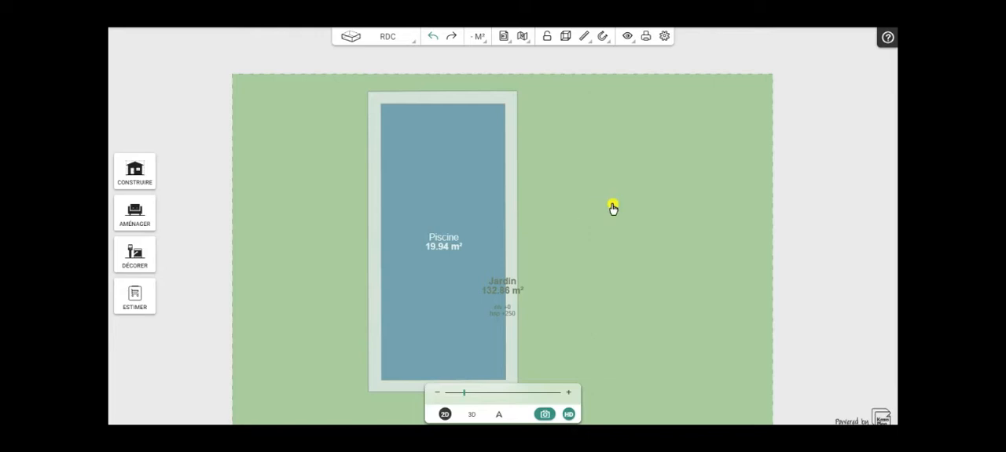
{"action": "scroll", "coordinate": [612, 206], "scroll_direction": "up", "scroll_amount": 1}
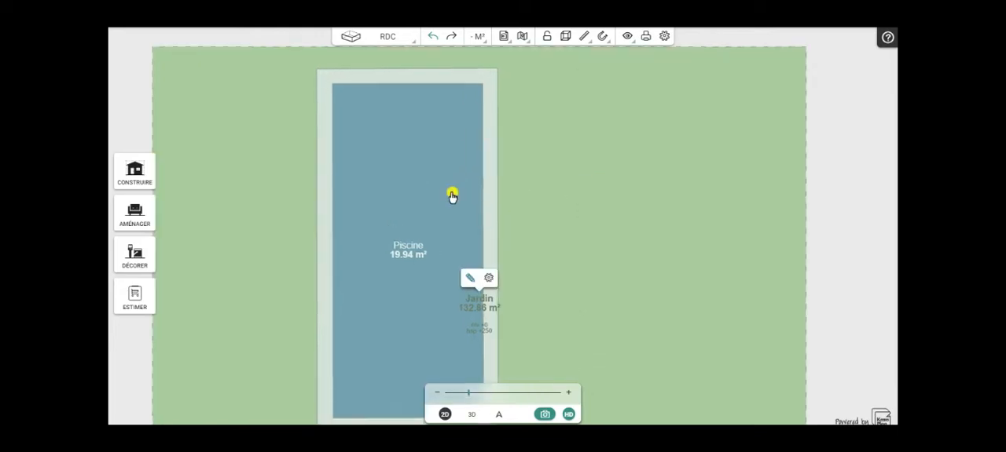
{"action": "left_click", "coordinate": [392, 188]}
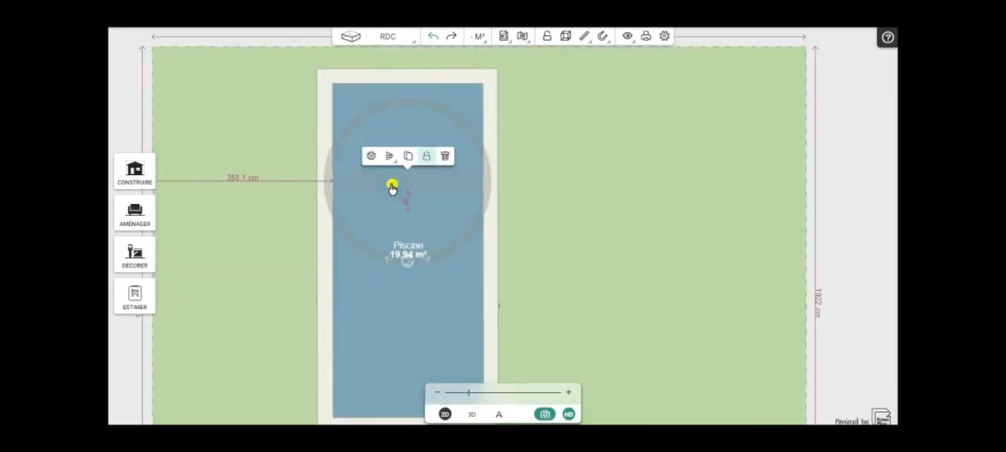
{"action": "left_click", "coordinate": [426, 158]}
{"action": "left_click", "coordinate": [372, 316]}
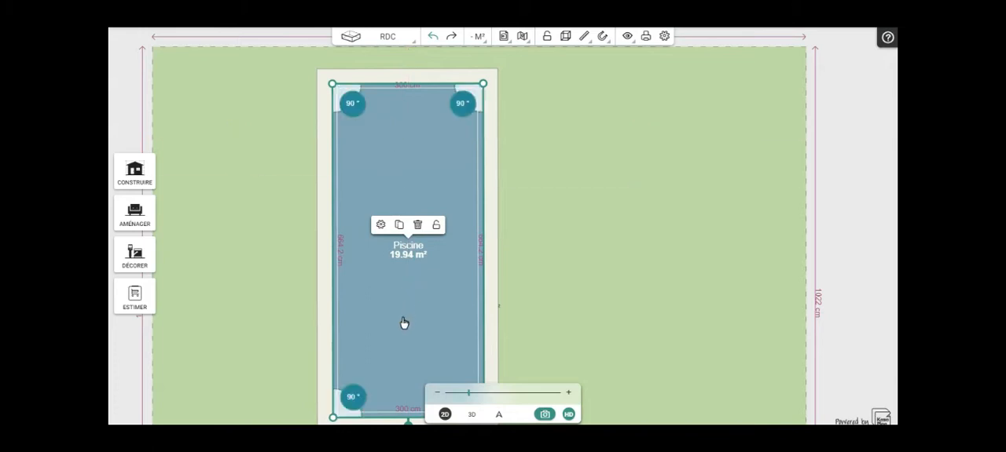
{"action": "left_click_drag", "start_coordinate": [404, 321], "coordinate": [401, 331]}
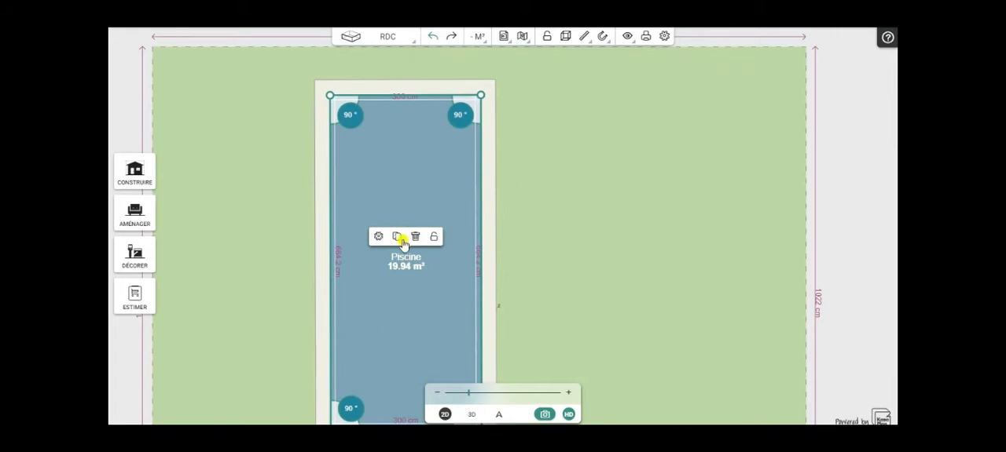
{"action": "left_click", "coordinate": [471, 415]}
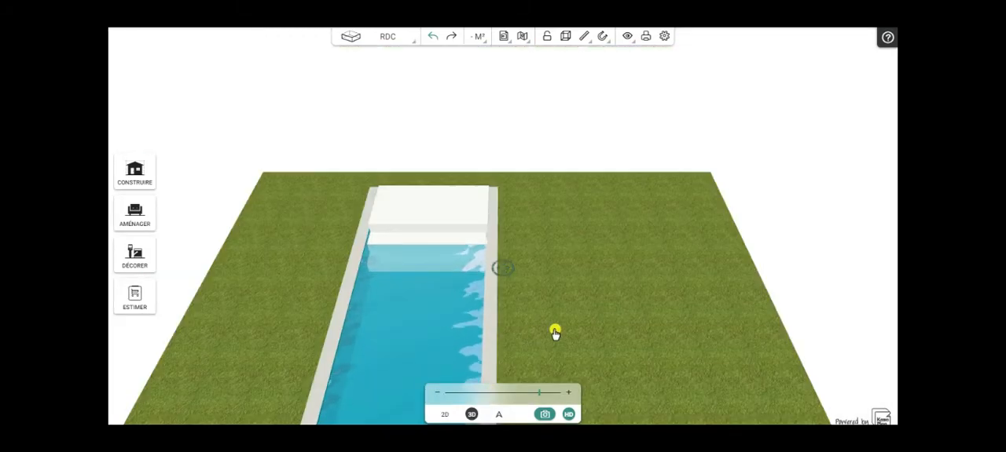
{"action": "left_click_drag", "start_coordinate": [335, 292], "coordinate": [492, 197]}
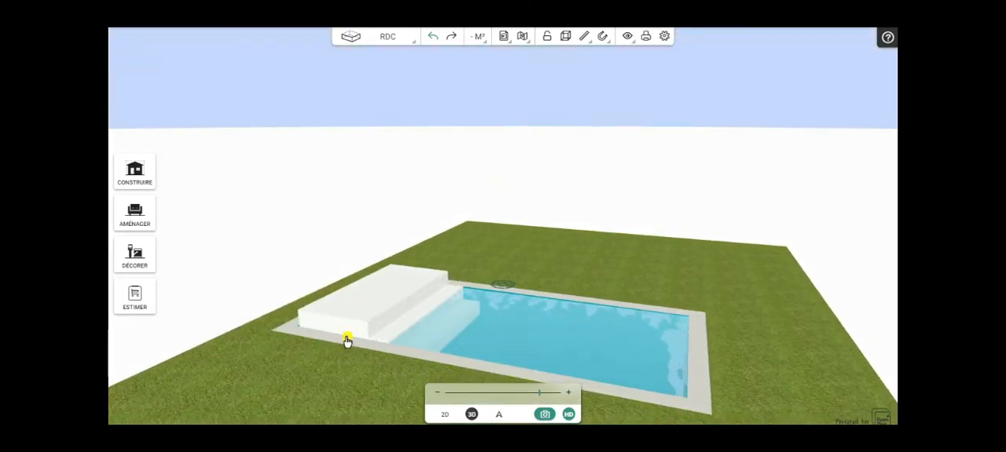
{"action": "left_click_drag", "start_coordinate": [520, 392], "coordinate": [553, 389]}
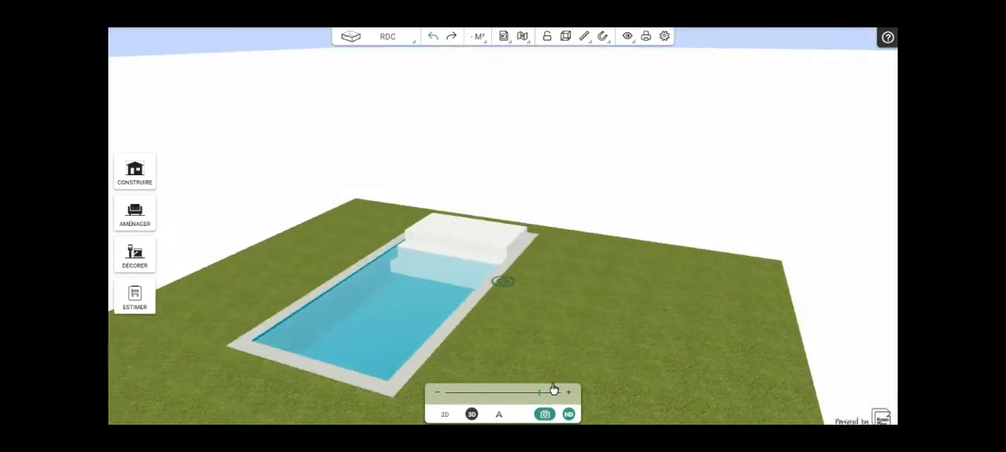
- Set the pool's elevation to 40 cm and inspect the raised pool with its steps in 3D
{"action": "left_click", "coordinate": [445, 415]}
{"action": "left_click", "coordinate": [403, 265]}
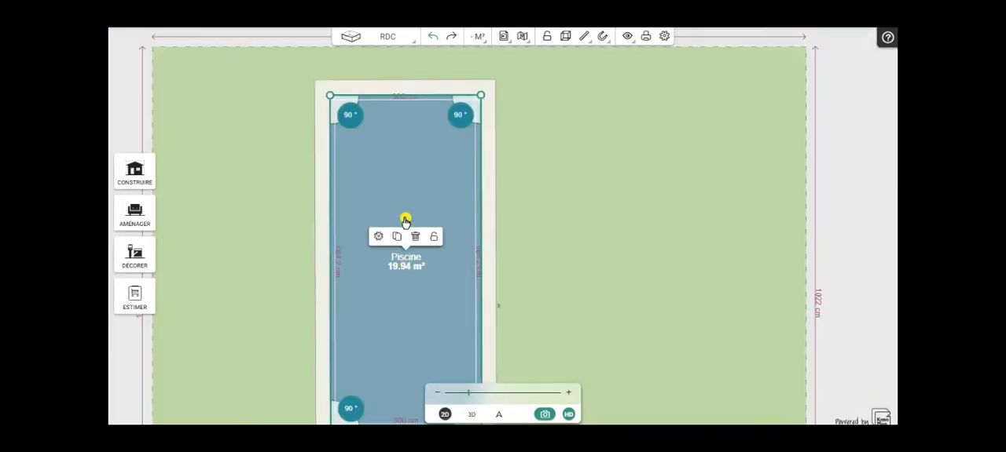
{"action": "left_click", "coordinate": [378, 236]}
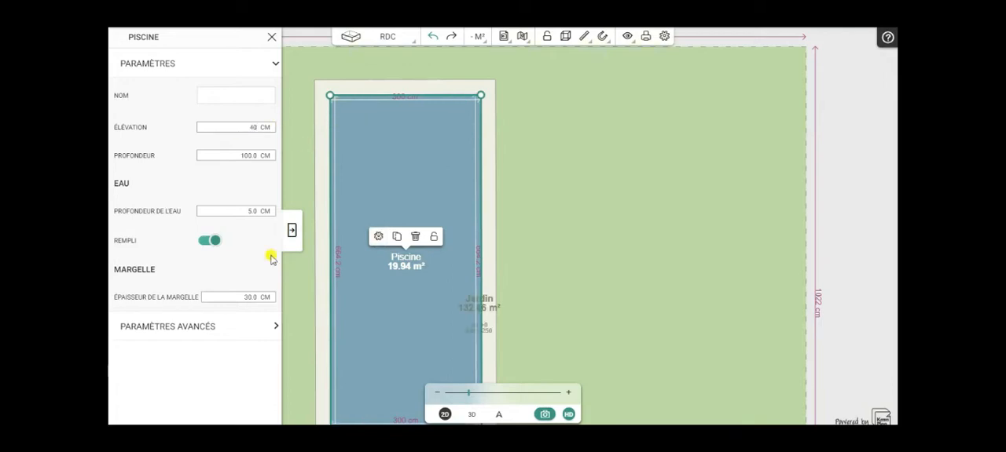
{"action": "left_click", "coordinate": [293, 231]}
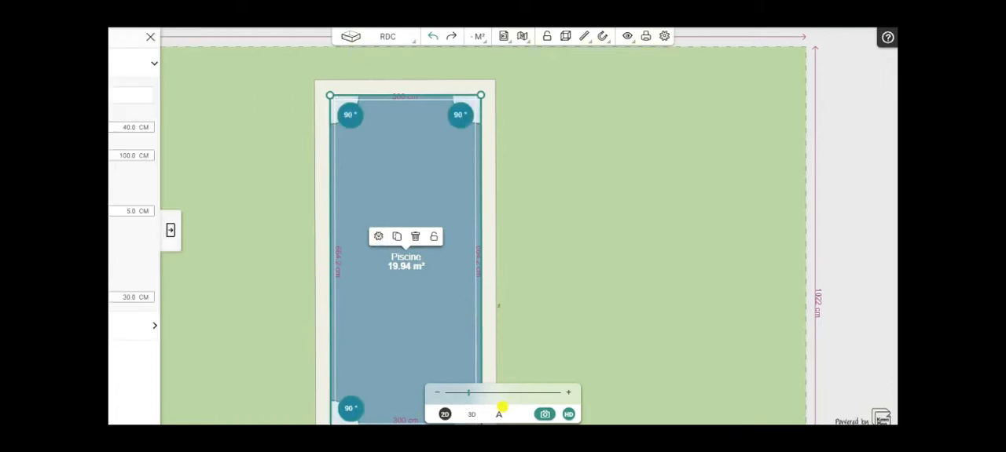
{"action": "left_click", "coordinate": [471, 415]}
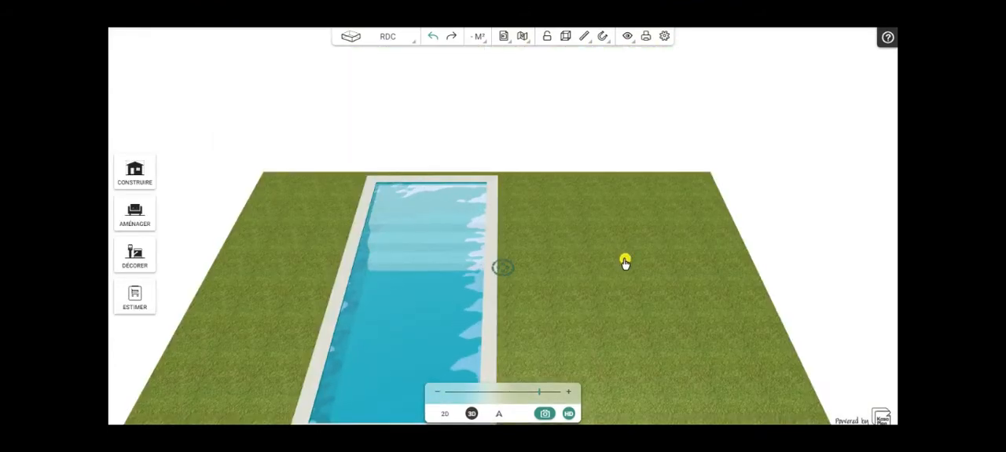
{"action": "left_click_drag", "start_coordinate": [600, 284], "coordinate": [399, 278]}
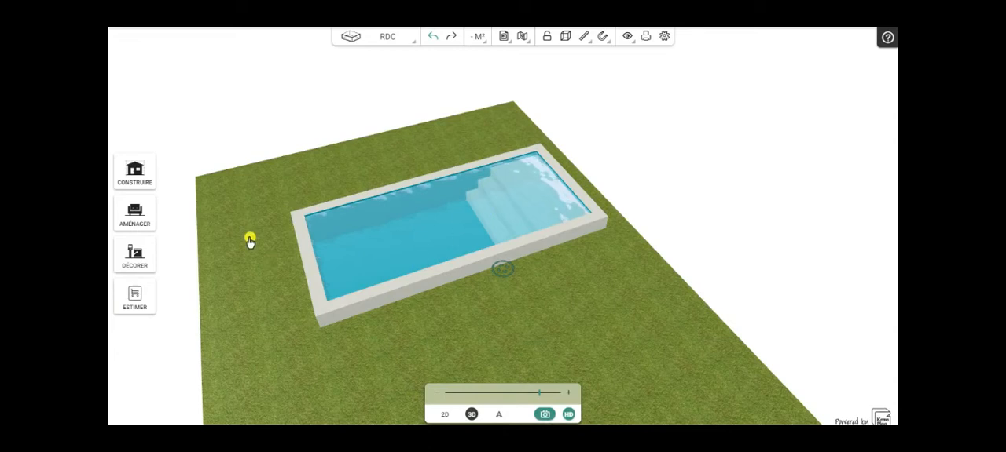
{"action": "left_click_drag", "start_coordinate": [262, 270], "coordinate": [472, 341]}
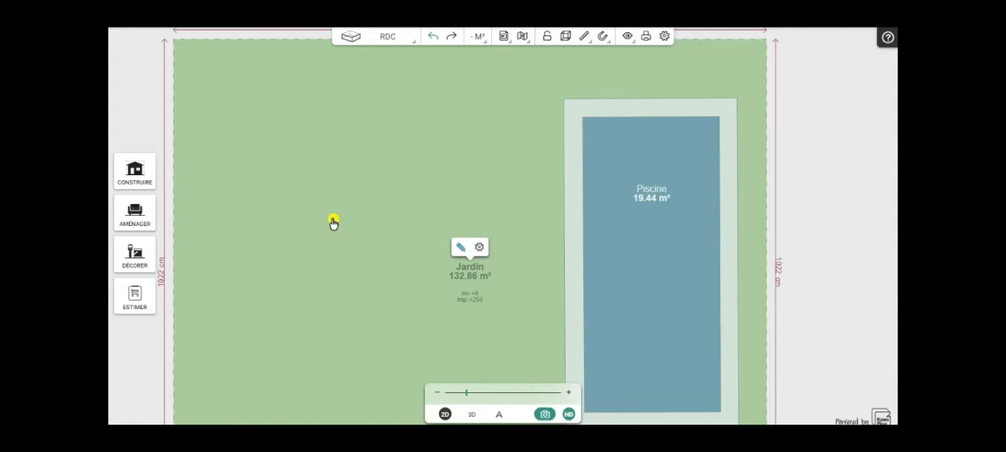
- Place a parametric cylinder in the open part of the garden, well away from the pool
{"action": "left_click", "coordinate": [137, 216]}
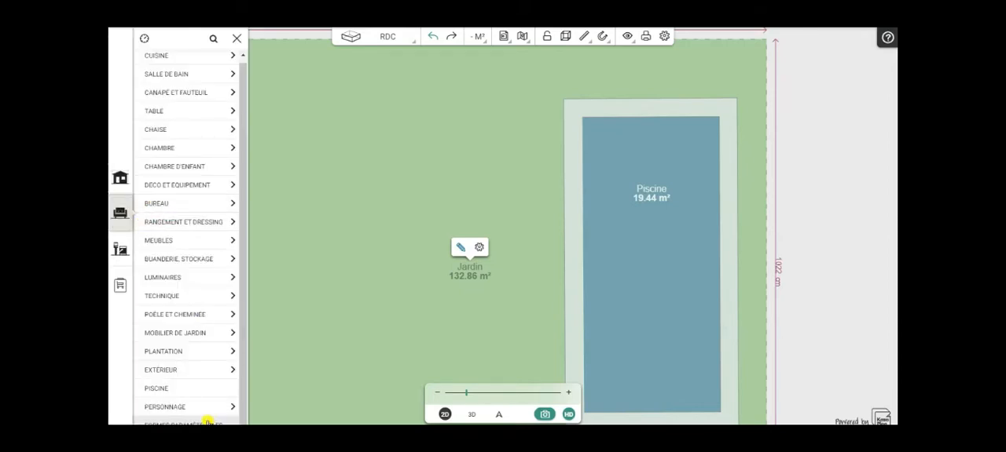
{"action": "left_click", "coordinate": [205, 422]}
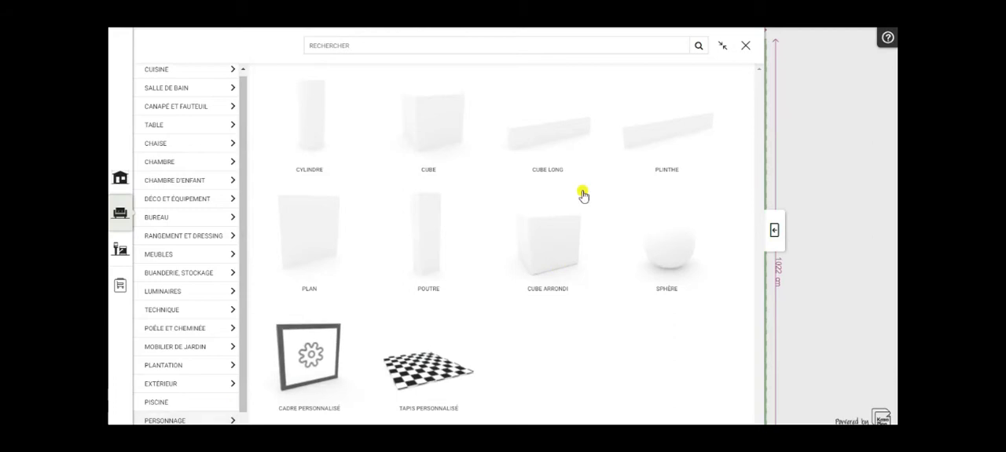
{"action": "left_click", "coordinate": [313, 128]}
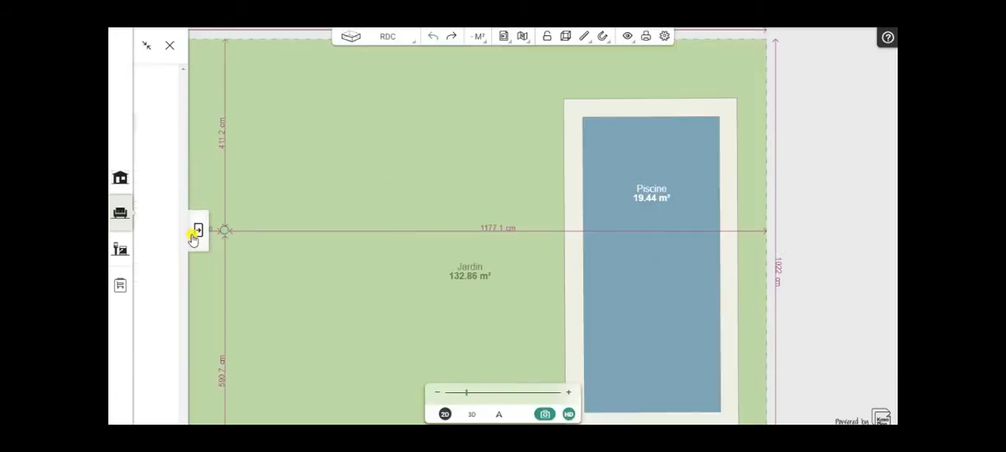
{"action": "left_click", "coordinate": [340, 144]}
- Place a parametric long cube (Cube long) in the garden just above the pool's upper edge
{"action": "left_click", "coordinate": [201, 234]}
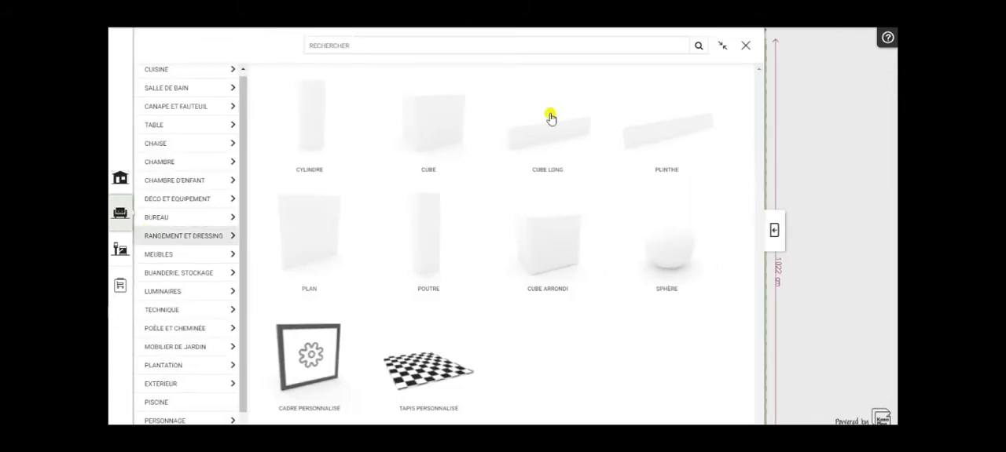
{"action": "left_click", "coordinate": [548, 140]}
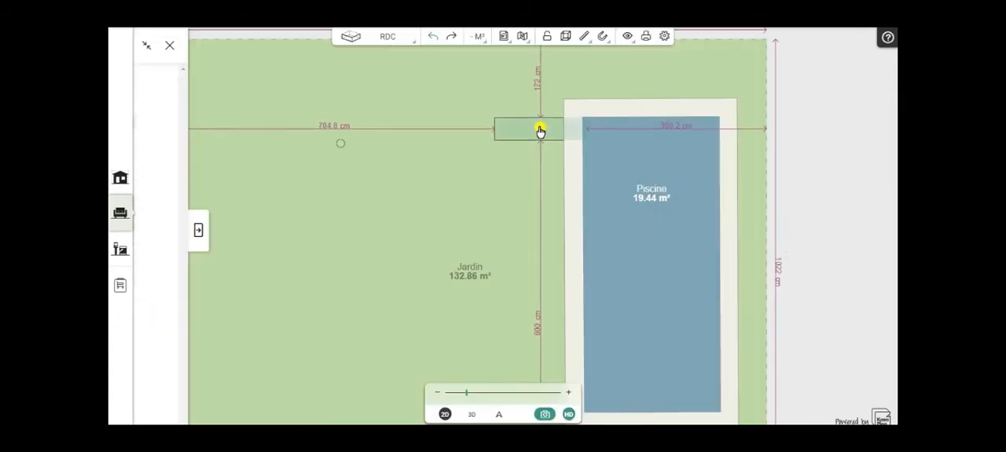
{"action": "left_click", "coordinate": [571, 67]}
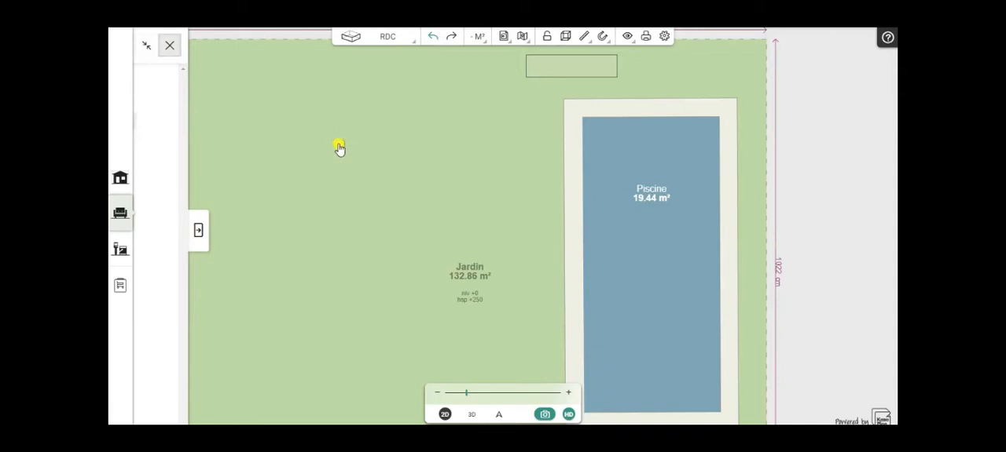
{"action": "left_click", "coordinate": [169, 45]}
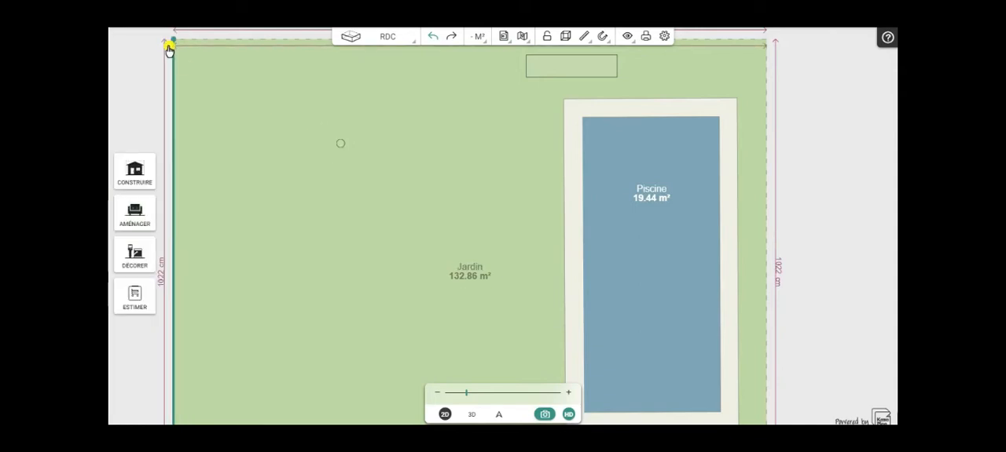
- Resize the cylinder to 196 cm deep and 350 cm wide, then move it slightly towards the pool
{"action": "left_click", "coordinate": [339, 145]}
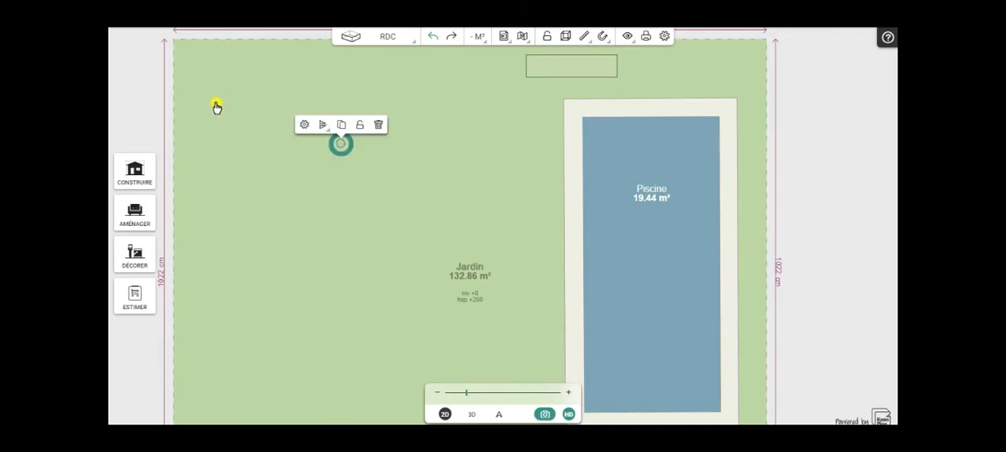
{"action": "left_click", "coordinate": [304, 125]}
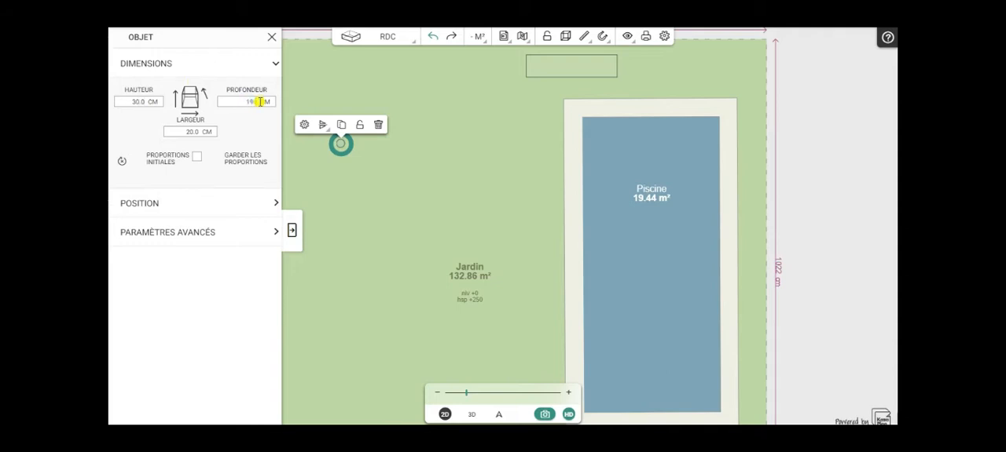
{"action": "left_click_drag", "start_coordinate": [205, 130], "coordinate": [166, 131]}
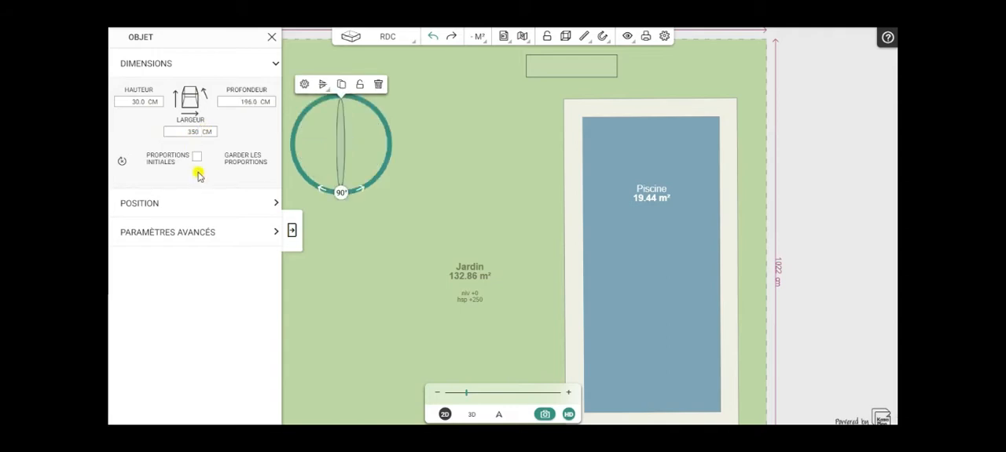
{"action": "left_click", "coordinate": [292, 234]}
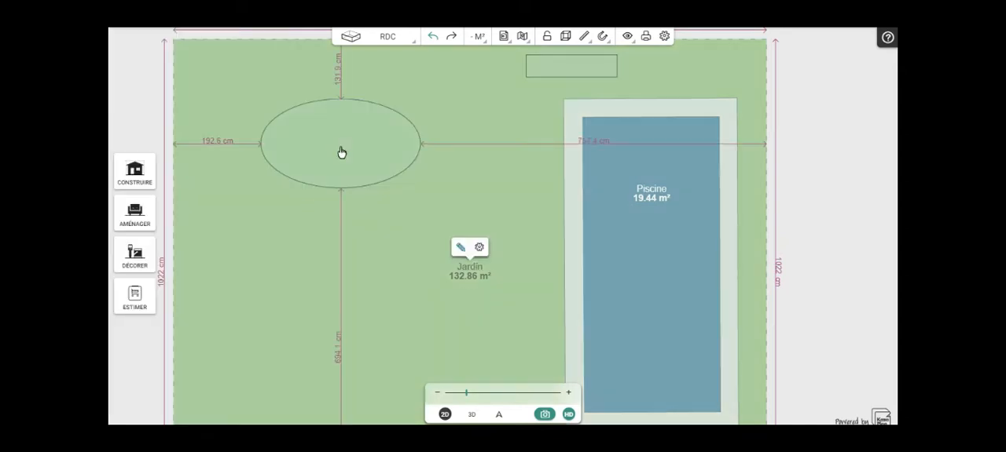
{"action": "left_click", "coordinate": [377, 150]}
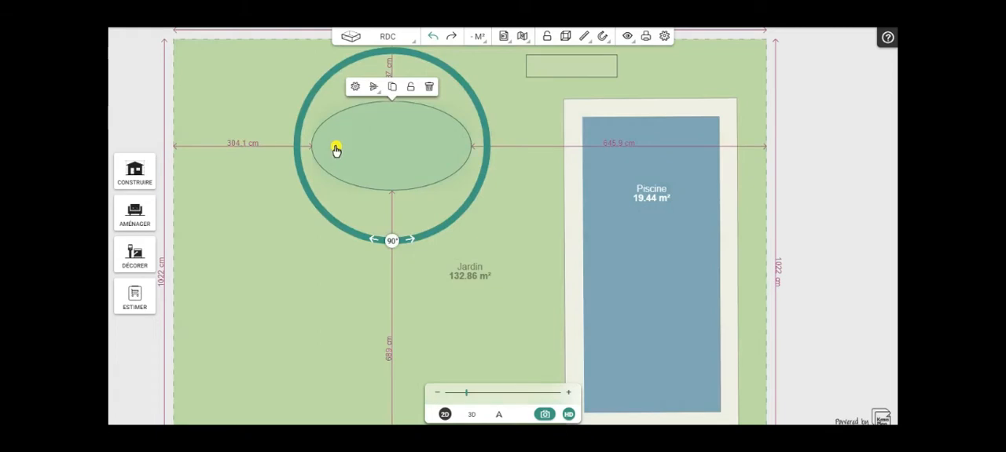
- Duplicate the elliptical cylinder twice and arrange the copies in a column below the original
{"action": "left_click", "coordinate": [392, 88]}
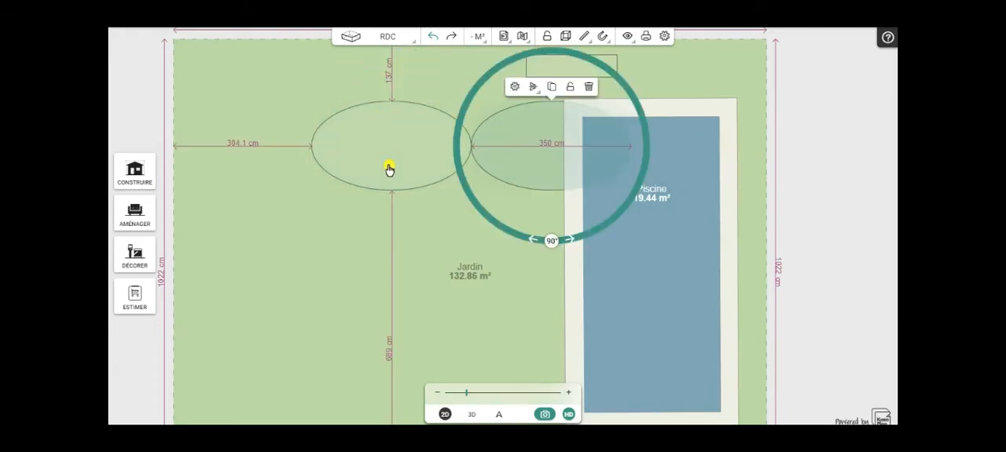
{"action": "left_click_drag", "start_coordinate": [492, 162], "coordinate": [347, 265]}
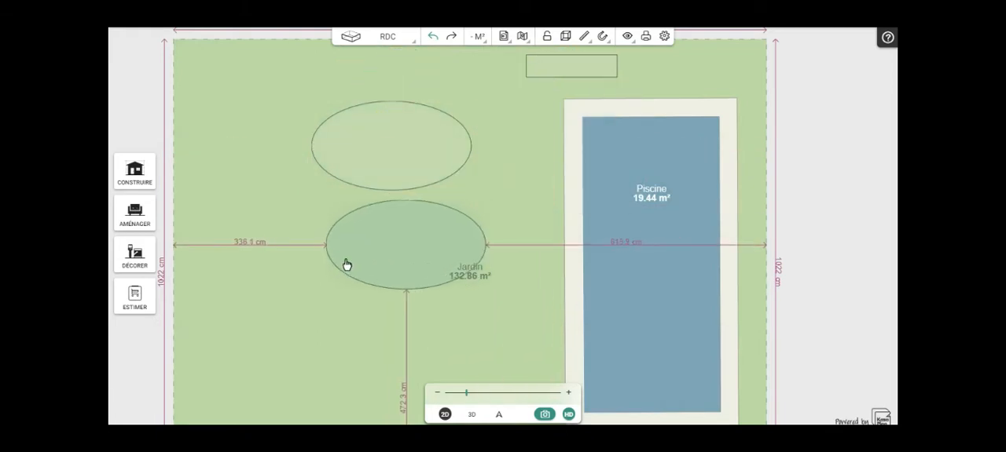
{"action": "left_click", "coordinate": [399, 254]}
{"action": "left_click", "coordinate": [398, 187]}
{"action": "left_click_drag", "start_coordinate": [509, 251], "coordinate": [352, 344]}
{"action": "left_click", "coordinate": [354, 342]}
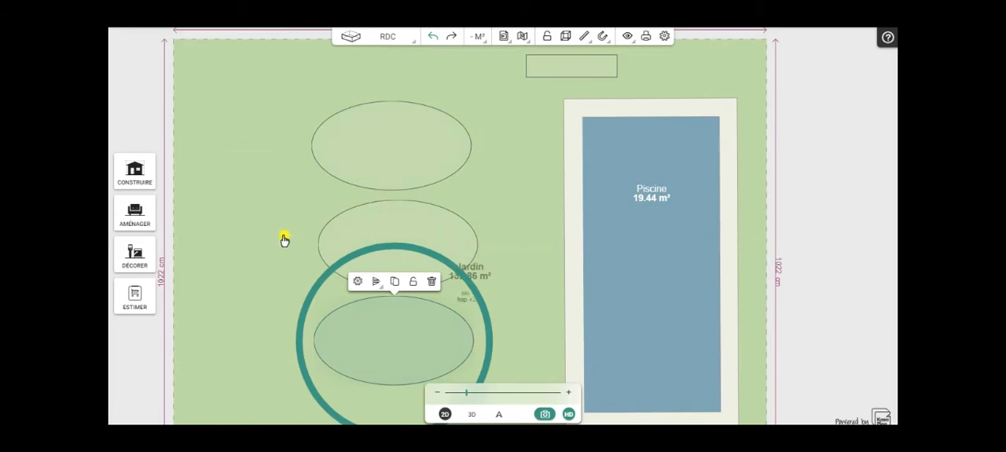
- Set the depth of the lowest elliptical cylinder to 250 cm and move it slightly further down
{"action": "scroll", "coordinate": [276, 227], "scroll_direction": "down", "scroll_amount": 3}
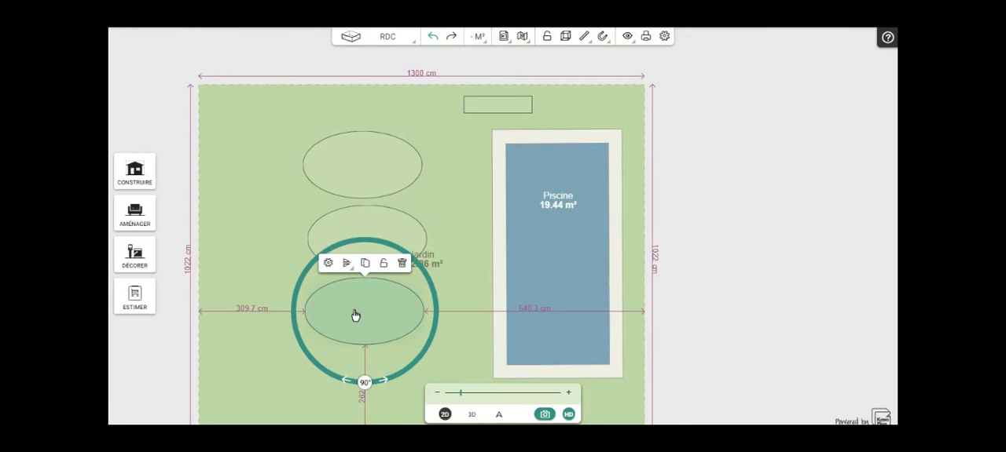
{"action": "left_click", "coordinate": [328, 265]}
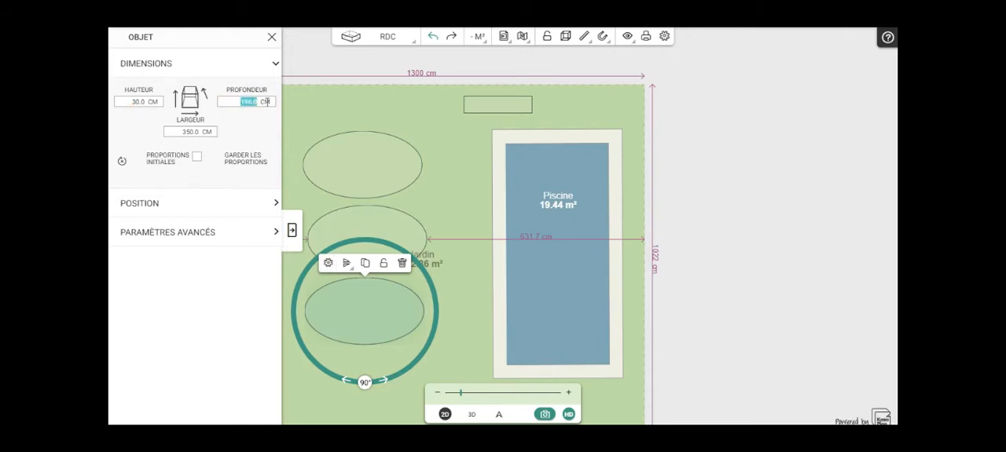
{"action": "type", "text": "3"}
{"action": "left_click", "coordinate": [296, 115]}
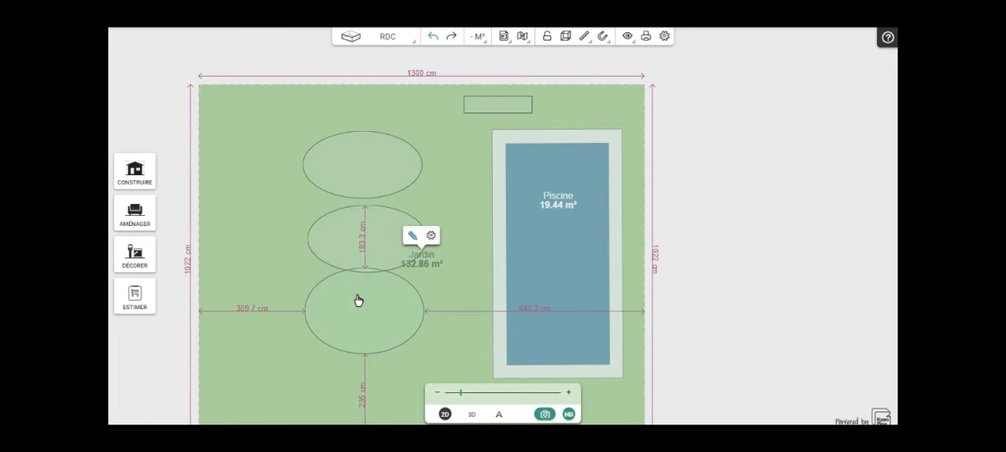
{"action": "left_click_drag", "start_coordinate": [367, 345], "coordinate": [356, 317]}
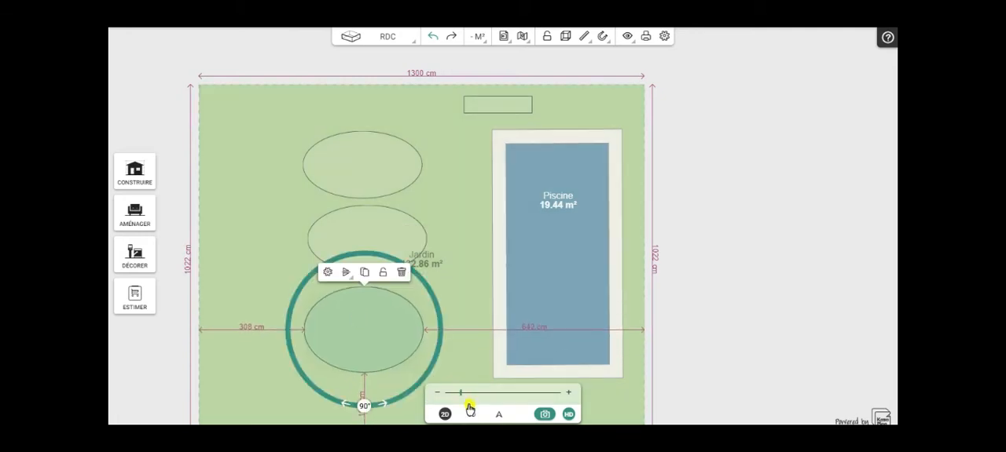
- Check the layout in 3D, then set the Z position of the topmost elliptical cylinder to -100 cm
{"action": "left_click", "coordinate": [471, 414]}
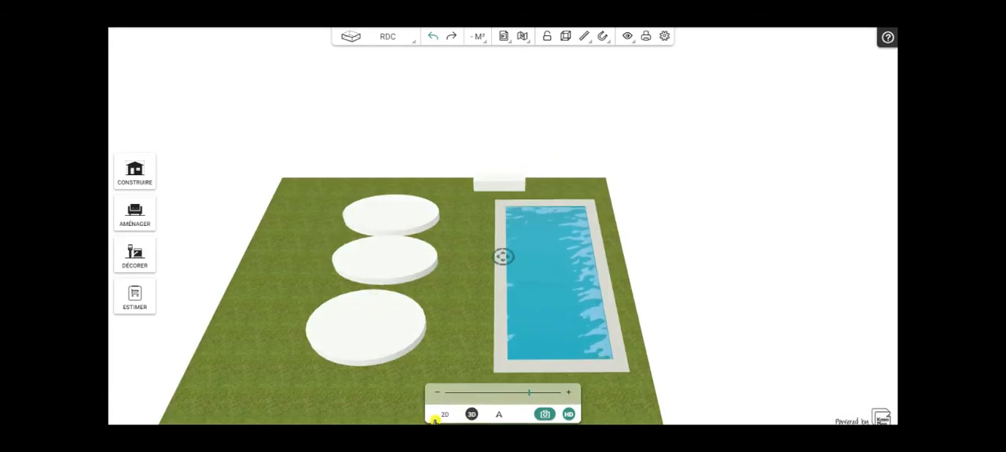
{"action": "left_click", "coordinate": [444, 414]}
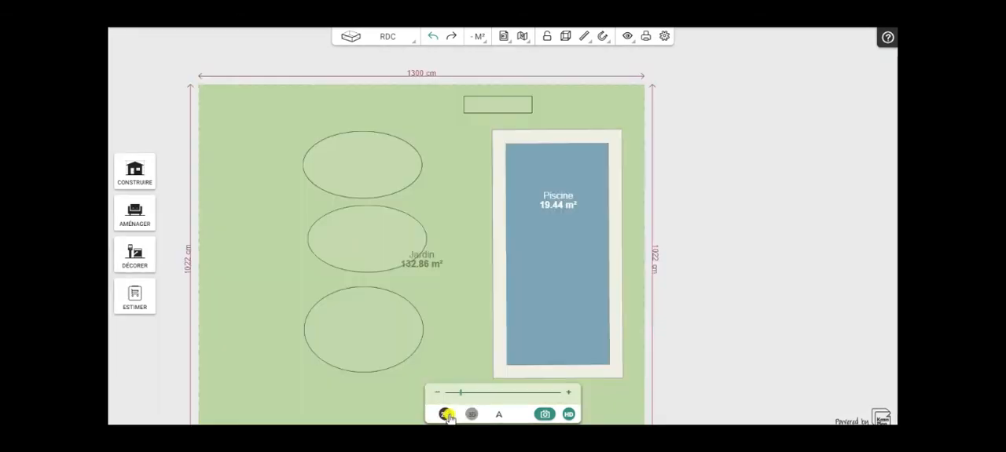
{"action": "left_click", "coordinate": [348, 166]}
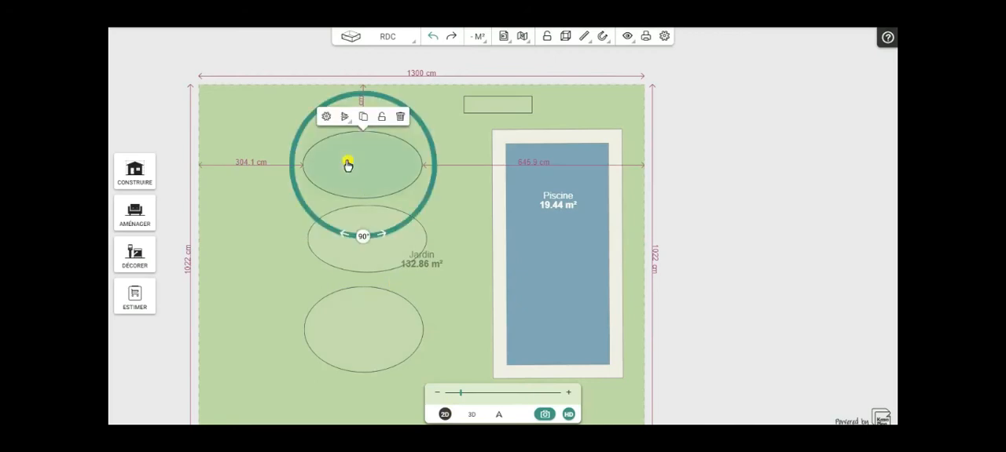
{"action": "left_click", "coordinate": [327, 116]}
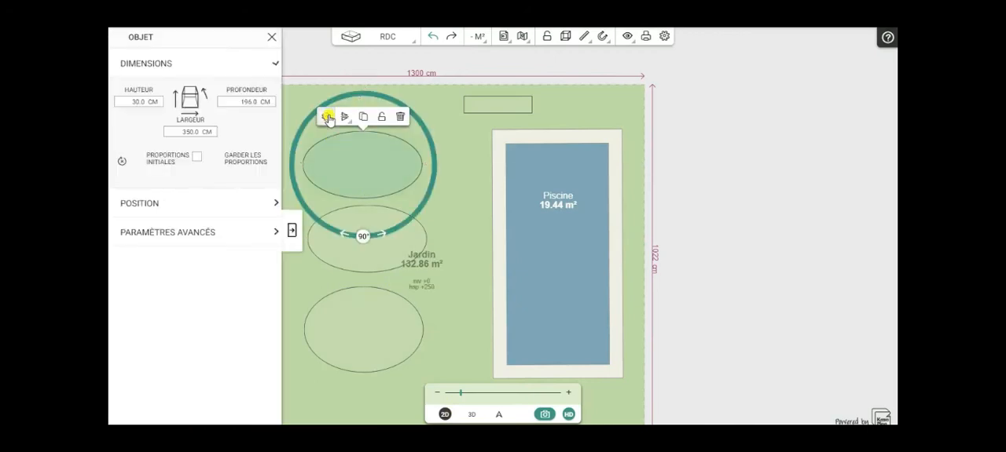
{"action": "left_click", "coordinate": [194, 234]}
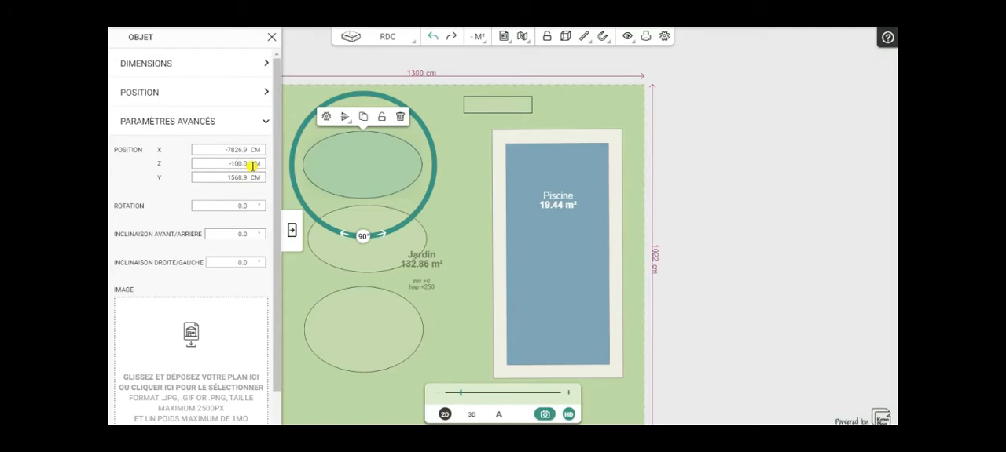
{"action": "left_click", "coordinate": [292, 230]}
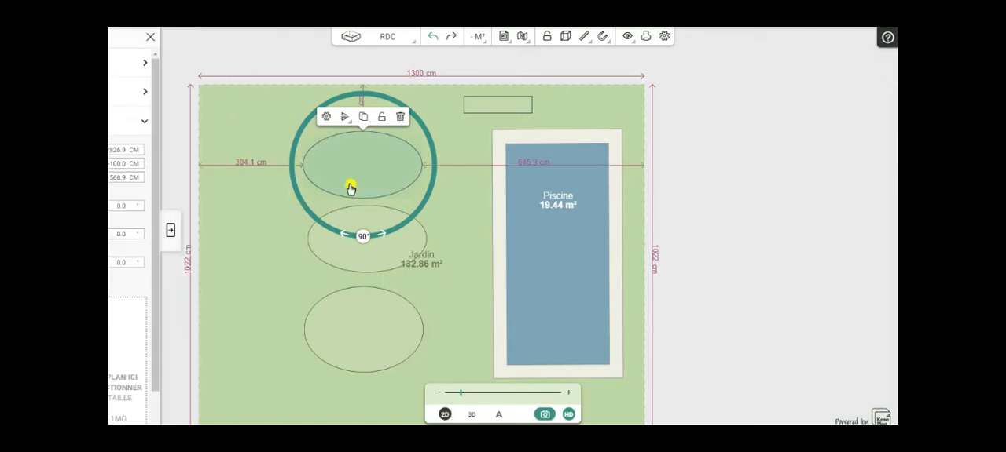
- Space out the three elliptical cylinders in a column, keeping the top one's long axis horizontal
{"action": "left_click_drag", "start_coordinate": [356, 174], "coordinate": [364, 180]}
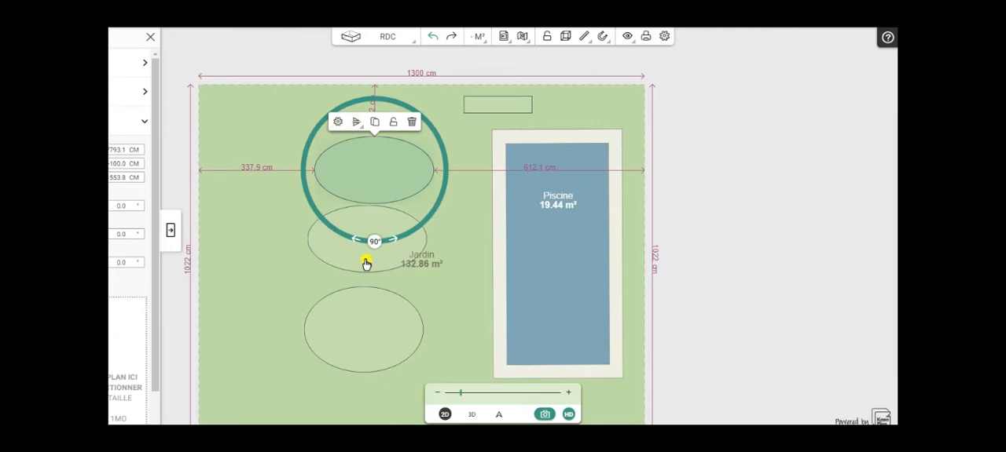
{"action": "left_click", "coordinate": [351, 261]}
{"action": "left_click_drag", "start_coordinate": [359, 275], "coordinate": [358, 285]}
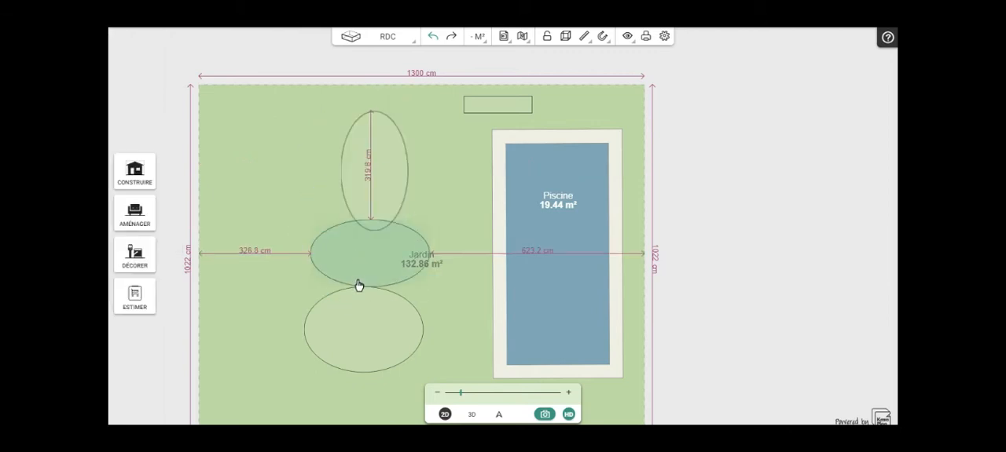
{"action": "left_click", "coordinate": [372, 167]}
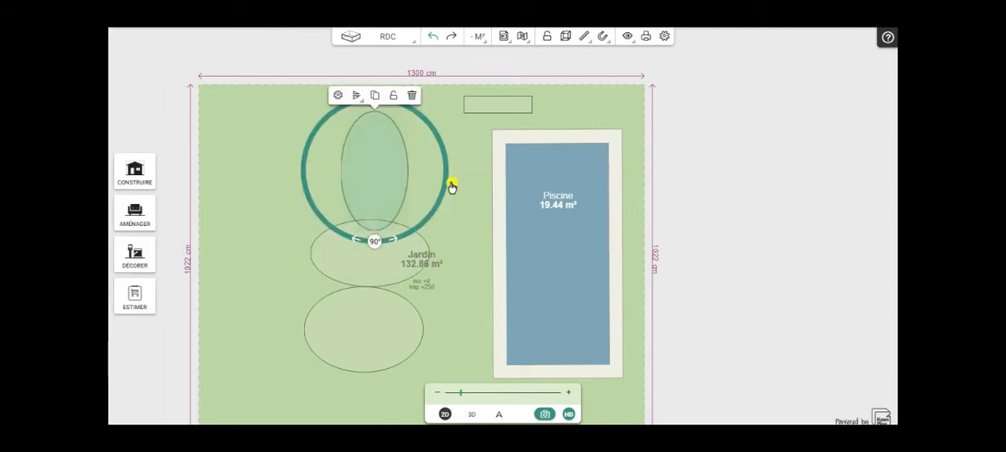
{"action": "left_click_drag", "start_coordinate": [375, 241], "coordinate": [377, 219]}
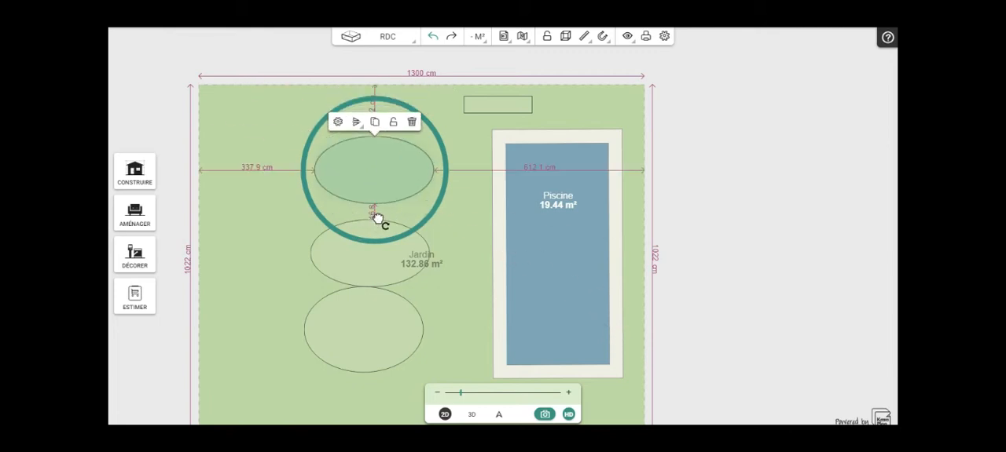
{"action": "left_click", "coordinate": [358, 332]}
{"action": "left_click_drag", "start_coordinate": [358, 333], "coordinate": [370, 359]}
- Set the Z position of the middle elliptical cylinder to -70 cm
{"action": "left_click", "coordinate": [375, 262]}
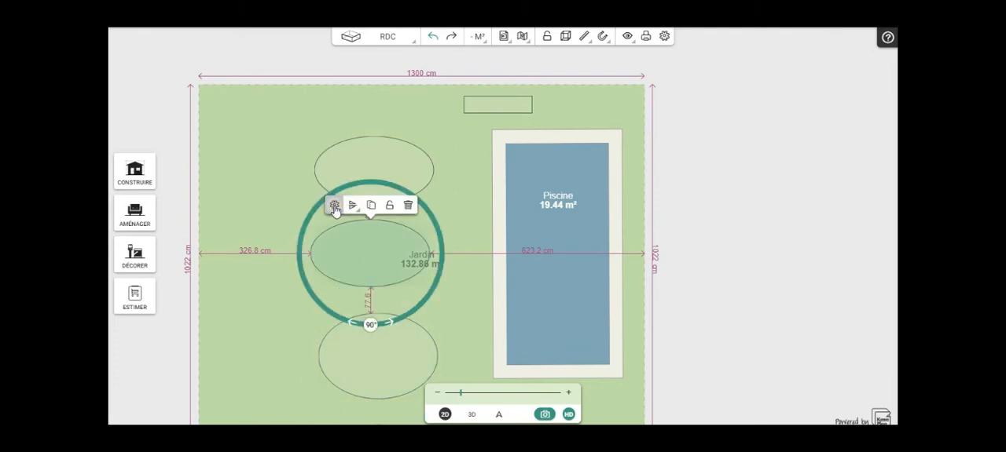
{"action": "left_click", "coordinate": [334, 207]}
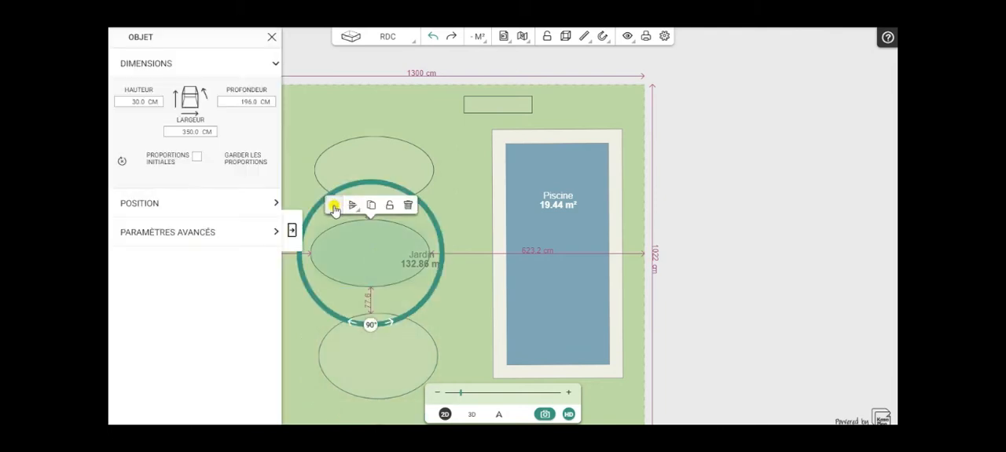
{"action": "left_click", "coordinate": [162, 239]}
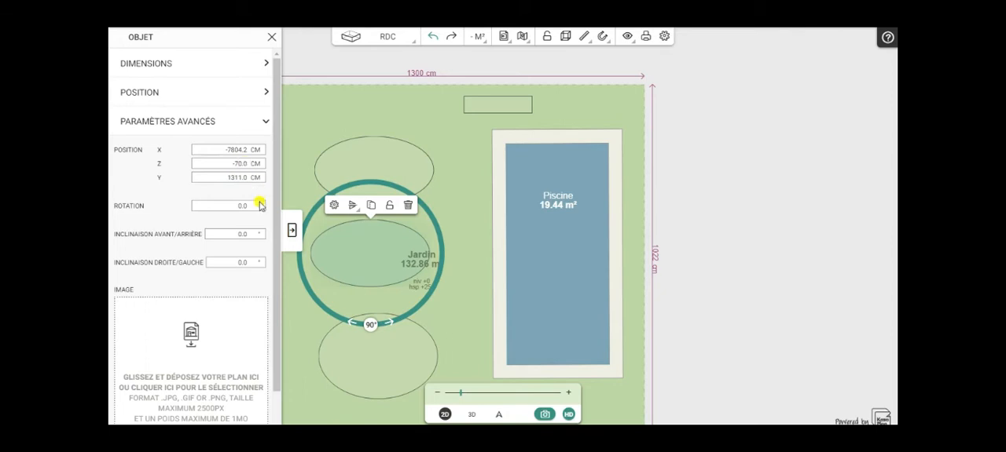
{"action": "left_click", "coordinate": [291, 230]}
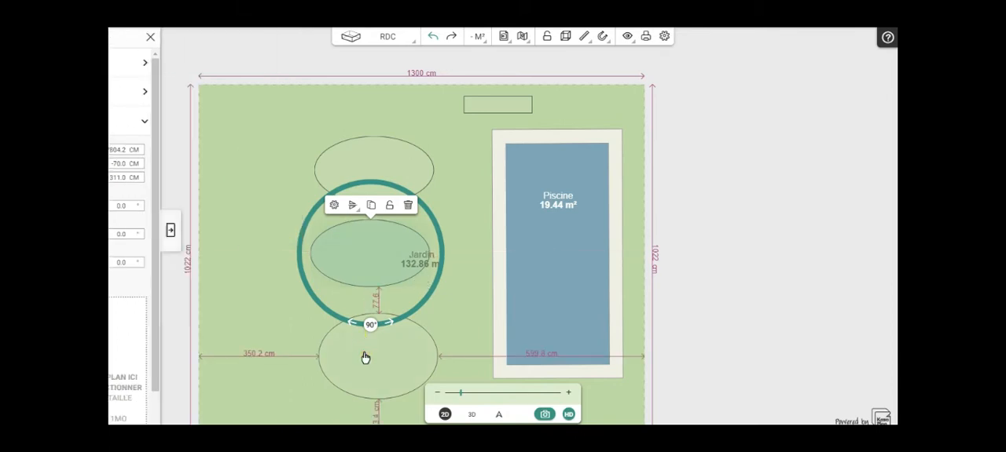
- Set the Z position of the lowest, 250 cm deep elliptical cylinder to -40 cm
{"action": "left_click", "coordinate": [365, 359]}
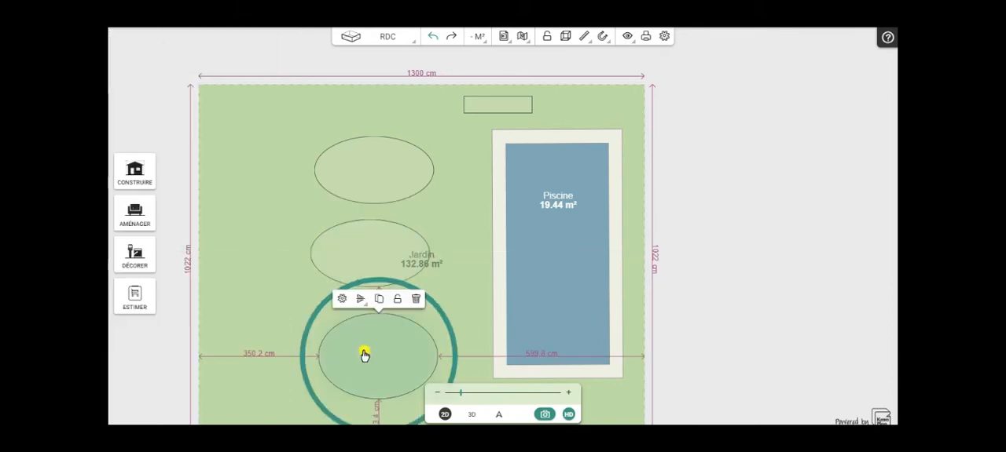
{"action": "left_click", "coordinate": [341, 302]}
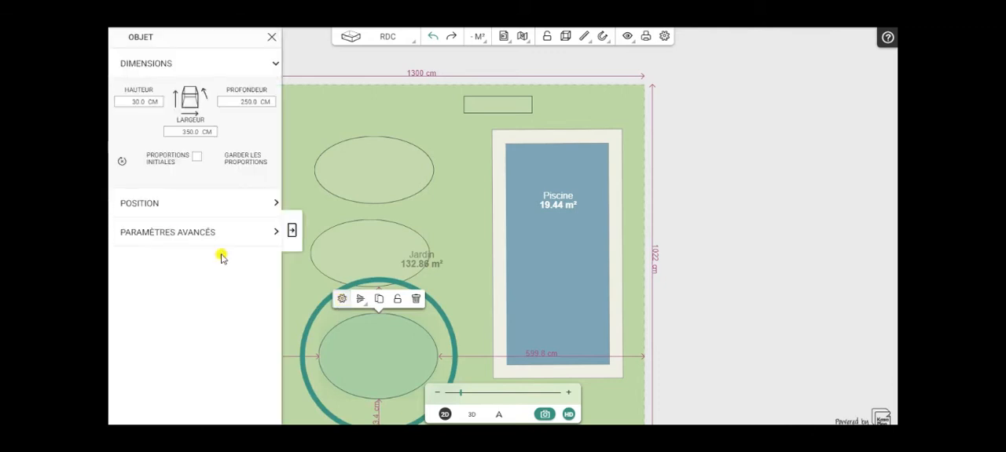
{"action": "left_click", "coordinate": [160, 234]}
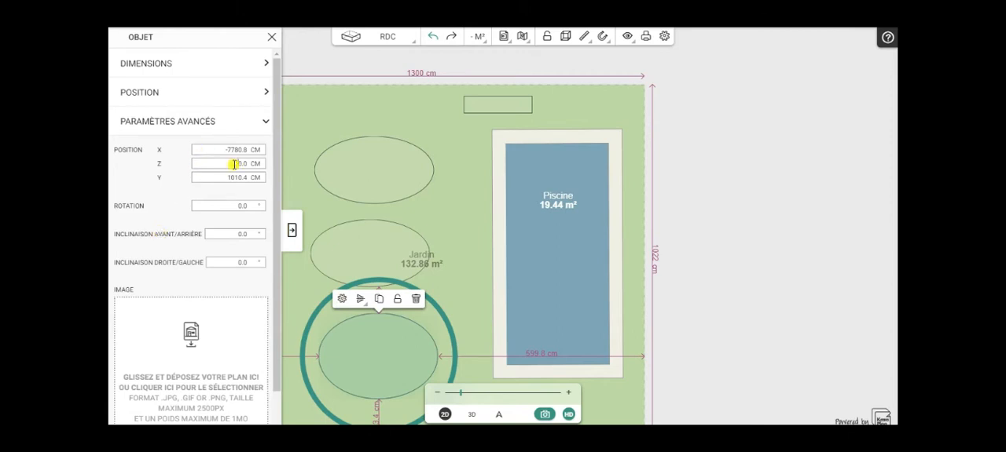
{"action": "left_click", "coordinate": [291, 230]}
- Stack the middle and lowest cylinders over the top one, aligned horizontally and staggered upwards so their lower edges form steps
{"action": "left_click_drag", "start_coordinate": [358, 230], "coordinate": [368, 159]}
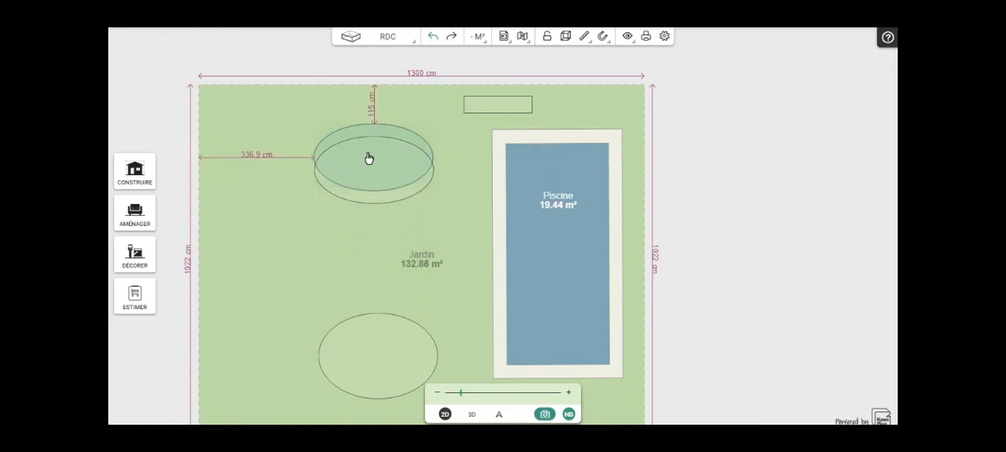
{"action": "left_click_drag", "start_coordinate": [369, 157], "coordinate": [369, 159]}
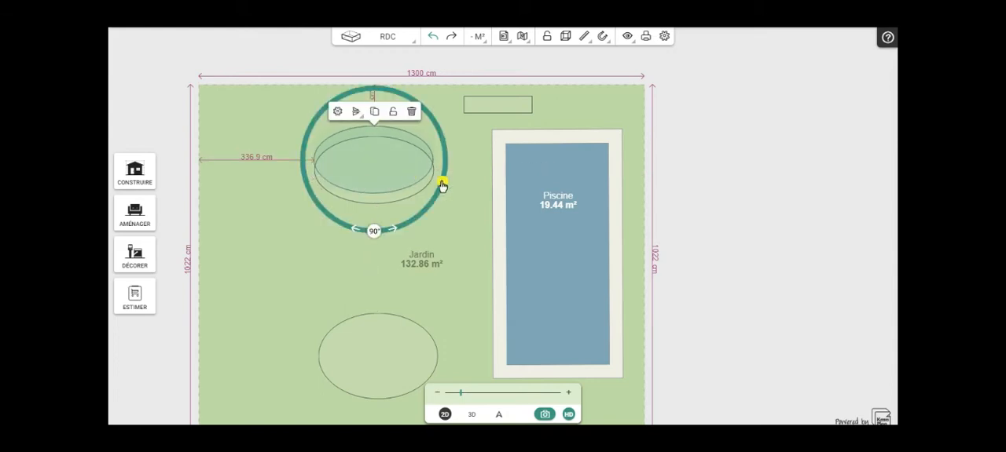
{"action": "left_click_drag", "start_coordinate": [377, 161], "coordinate": [377, 161]}
{"action": "left_click_drag", "start_coordinate": [381, 371], "coordinate": [377, 151]}
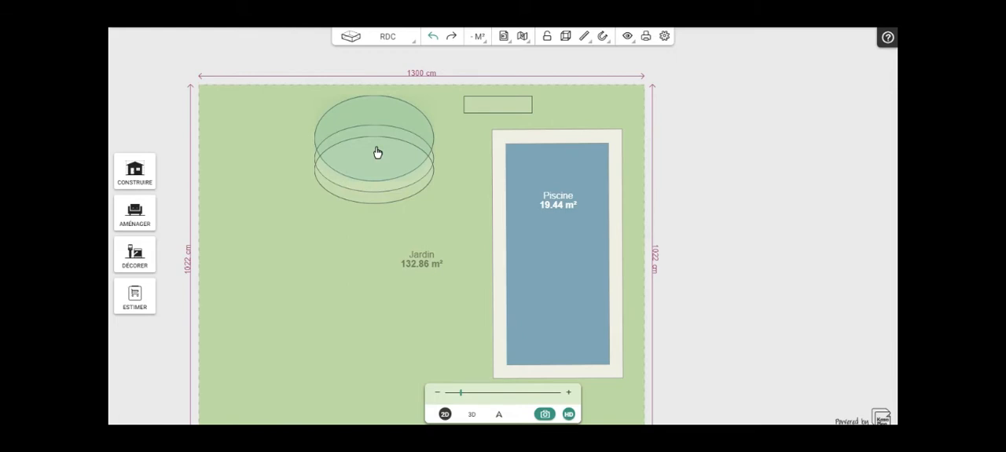
{"action": "left_click_drag", "start_coordinate": [377, 153], "coordinate": [377, 153]}
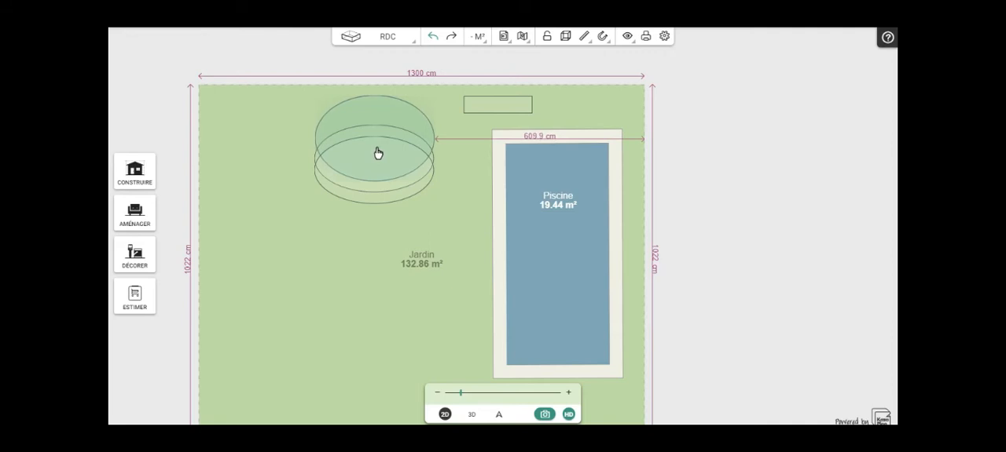
{"action": "left_click_drag", "start_coordinate": [378, 153], "coordinate": [377, 154]}
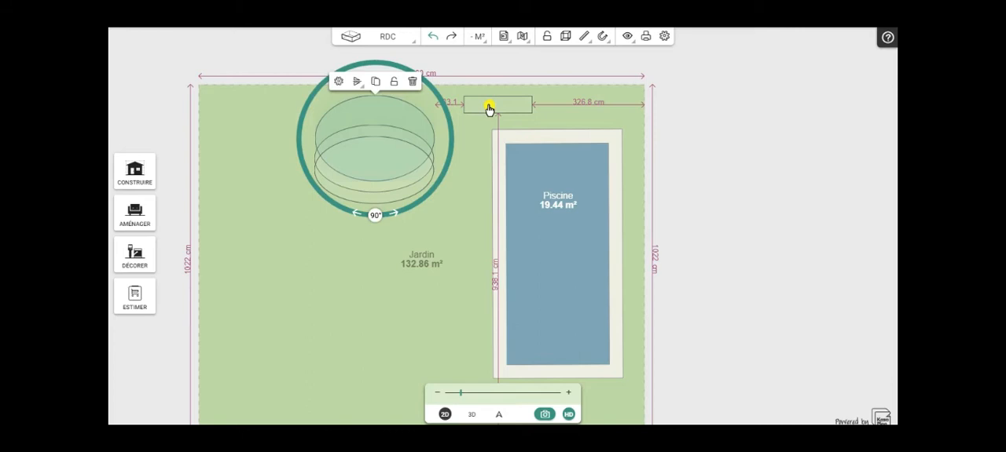
- Set the width of the long cube above the pool to 300 cm
{"action": "left_click", "coordinate": [489, 108]}
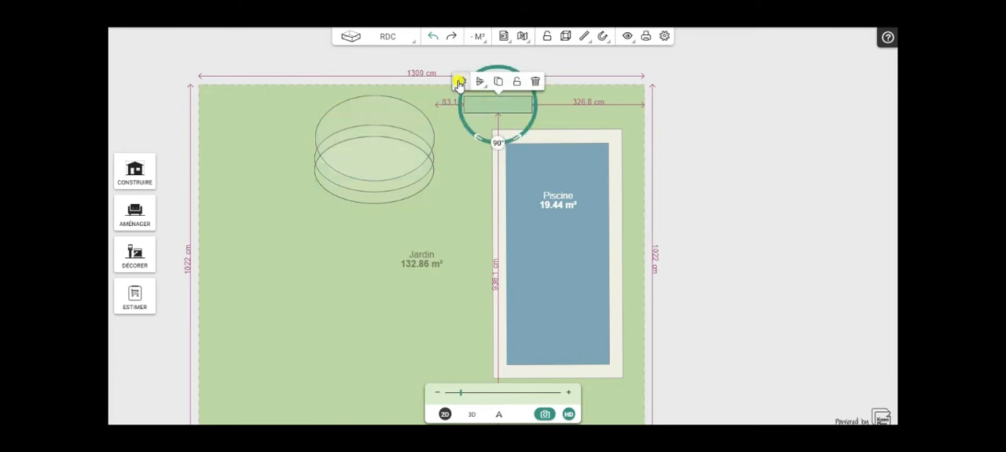
{"action": "left_click", "coordinate": [460, 81]}
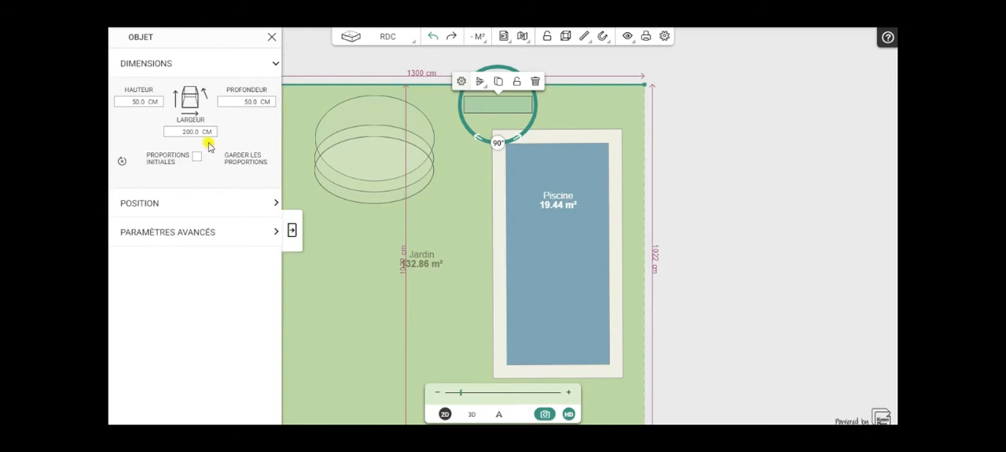
{"action": "left_click_drag", "start_coordinate": [196, 132], "coordinate": [151, 135]}
{"action": "left_click", "coordinate": [292, 230]}
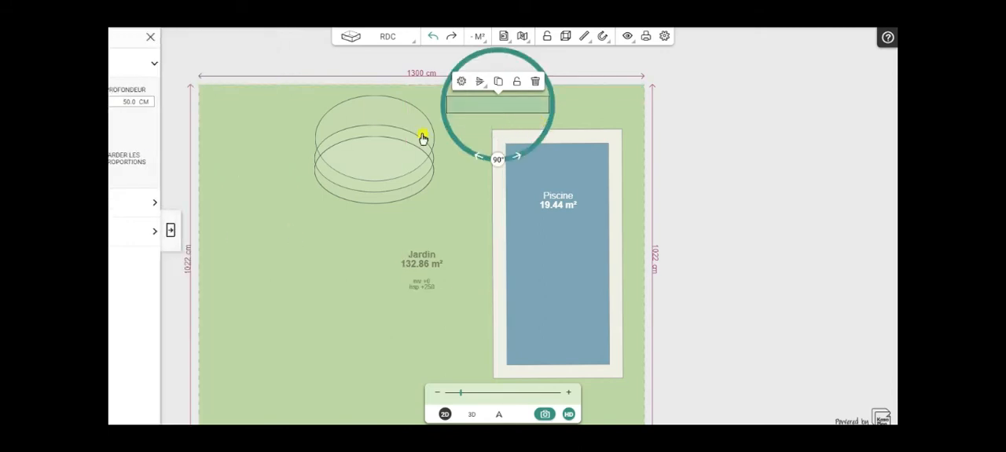
{"action": "left_click", "coordinate": [460, 83]}
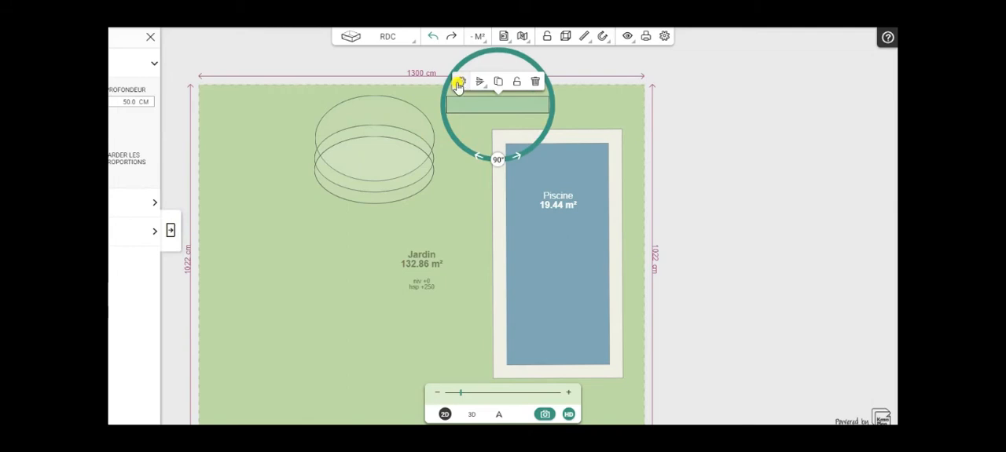
{"action": "left_click", "coordinate": [168, 231]}
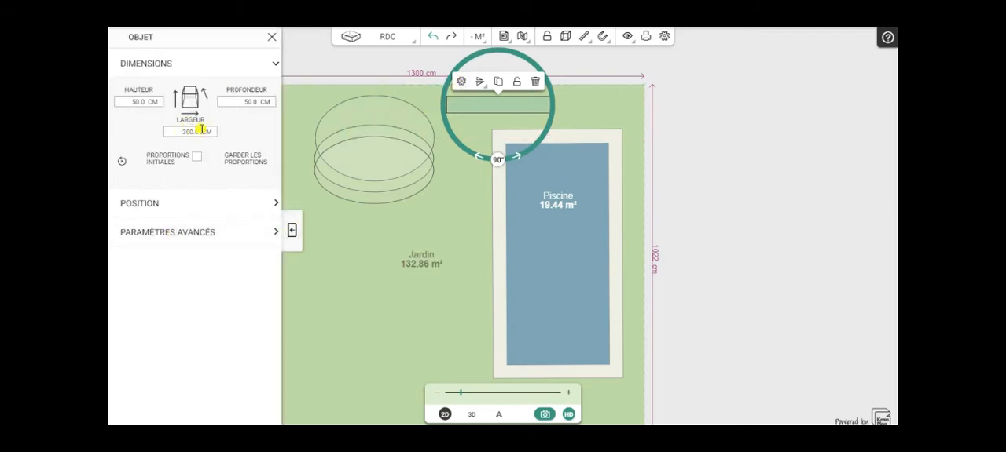
{"action": "left_click", "coordinate": [292, 233]}
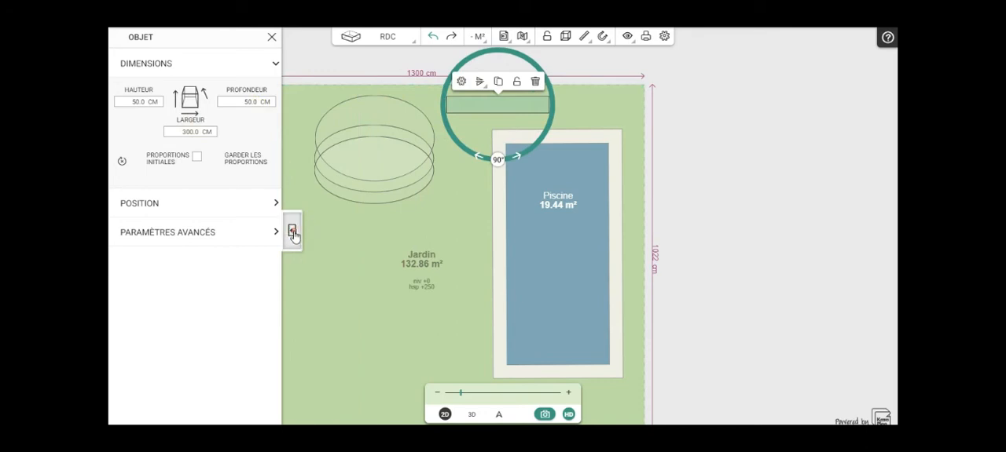
- Duplicate the long cube, turn the copy vertical left of the stacked cylinders, and place a second vertical copy between them and the pool
{"action": "left_click", "coordinate": [495, 82]}
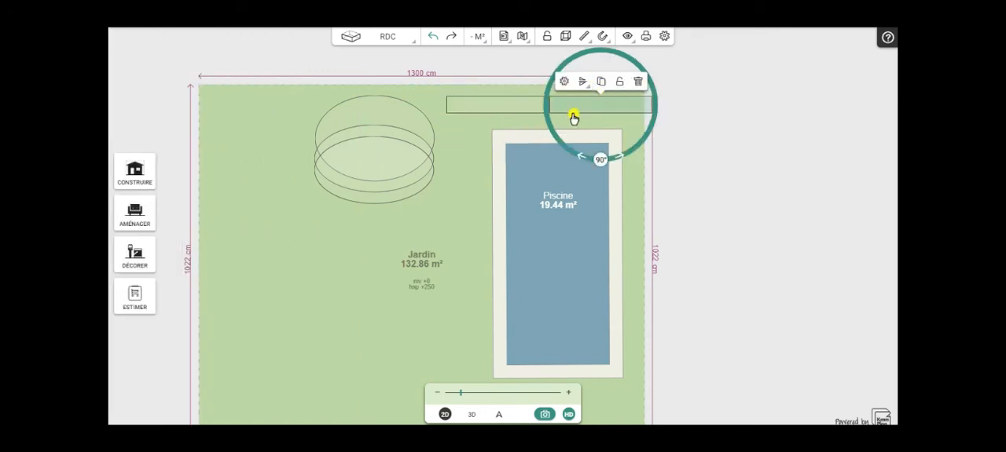
{"action": "left_click_drag", "start_coordinate": [570, 139], "coordinate": [313, 247]}
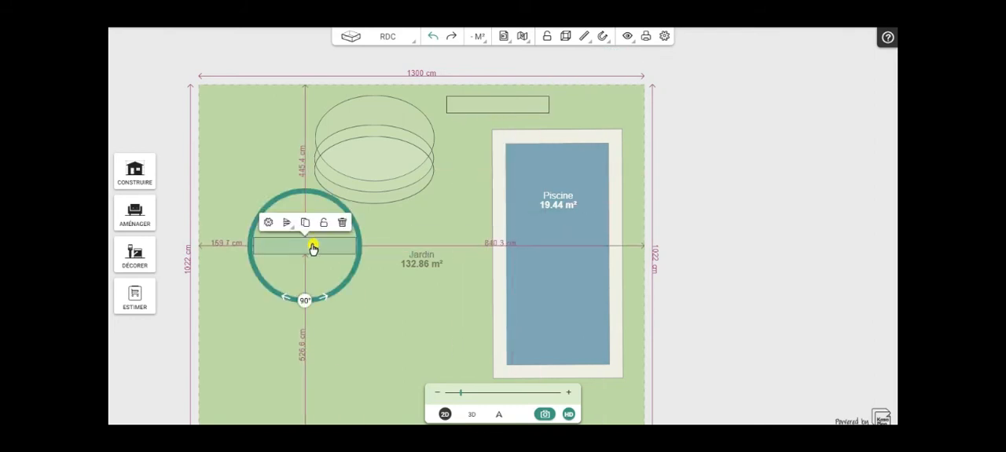
{"action": "left_click_drag", "start_coordinate": [351, 249], "coordinate": [283, 277]}
{"action": "left_click", "coordinate": [286, 192]}
{"action": "left_click_drag", "start_coordinate": [280, 372], "coordinate": [448, 249]}
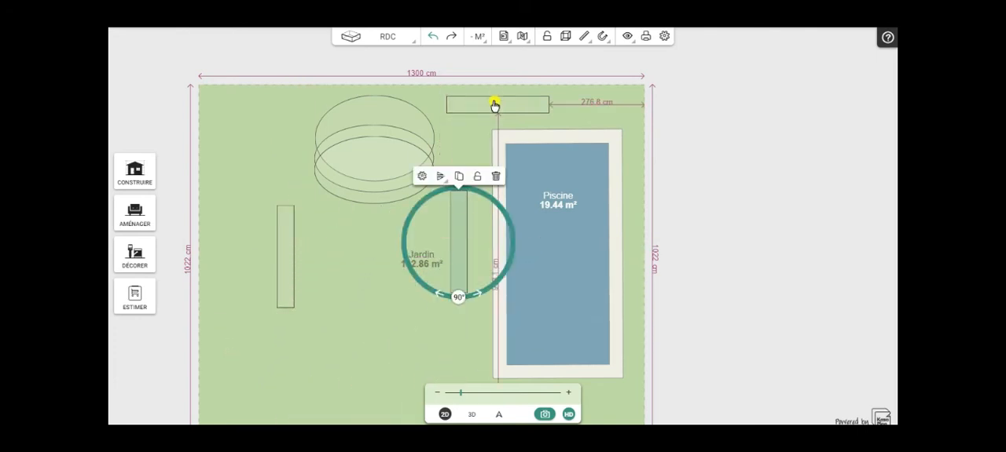
- Move the horizontal cube over the stacked cylinders' upper edge and shift the left vertical cube up, closer to the cylinders
{"action": "left_click_drag", "start_coordinate": [493, 106], "coordinate": [370, 100]}
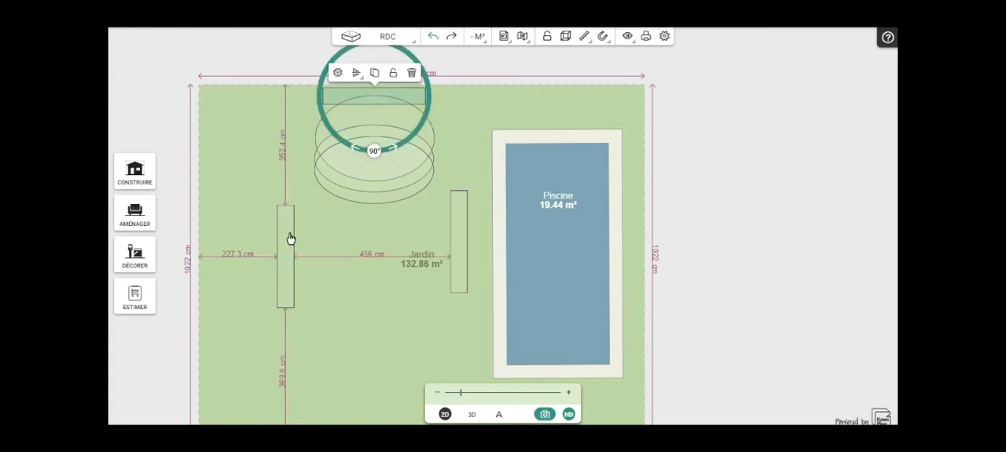
{"action": "left_click_drag", "start_coordinate": [280, 272], "coordinate": [287, 231]}
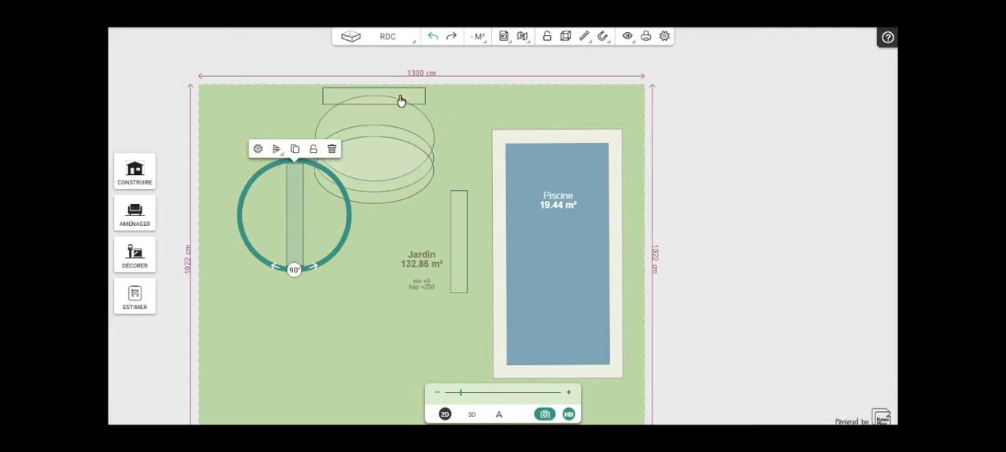
{"action": "left_click", "coordinate": [547, 230]}
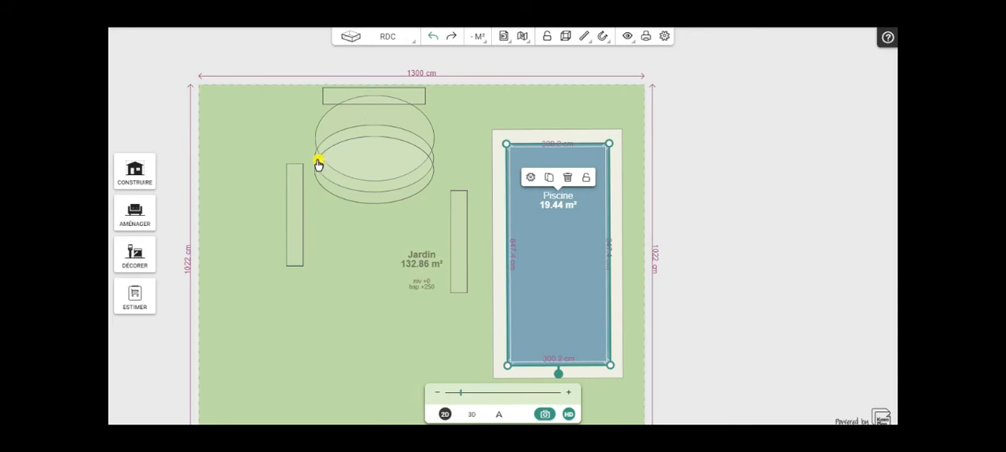
- Shift the left vertical cube up beside the stacked cylinders and undo the accidental move of the middle cylinder
{"action": "left_click", "coordinate": [276, 229]}
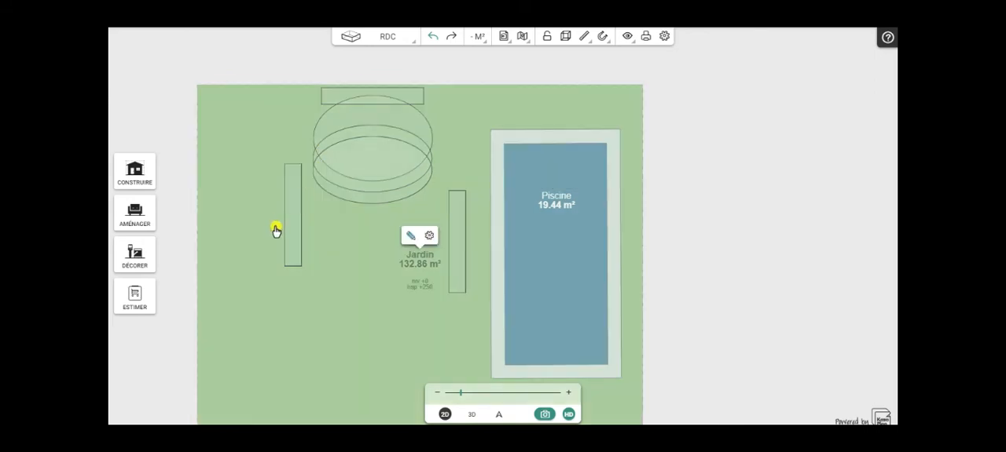
{"action": "left_click", "coordinate": [300, 191]}
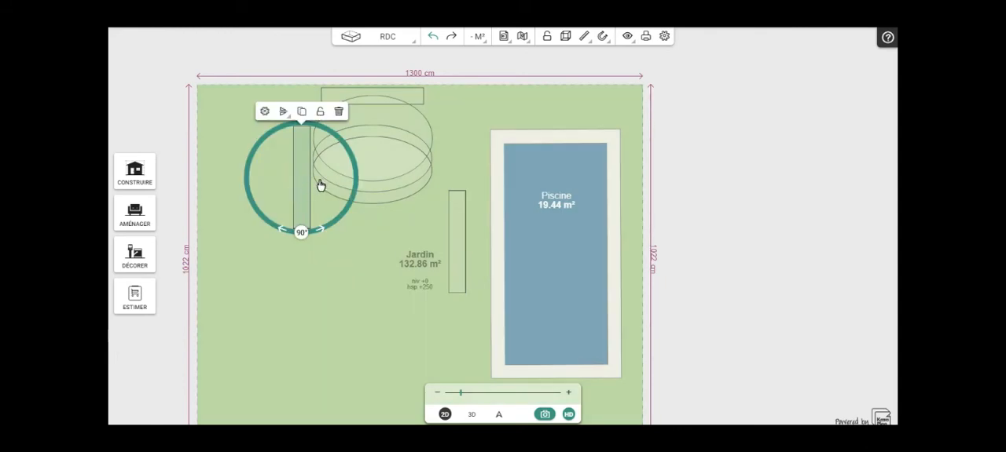
{"action": "left_click", "coordinate": [319, 163]}
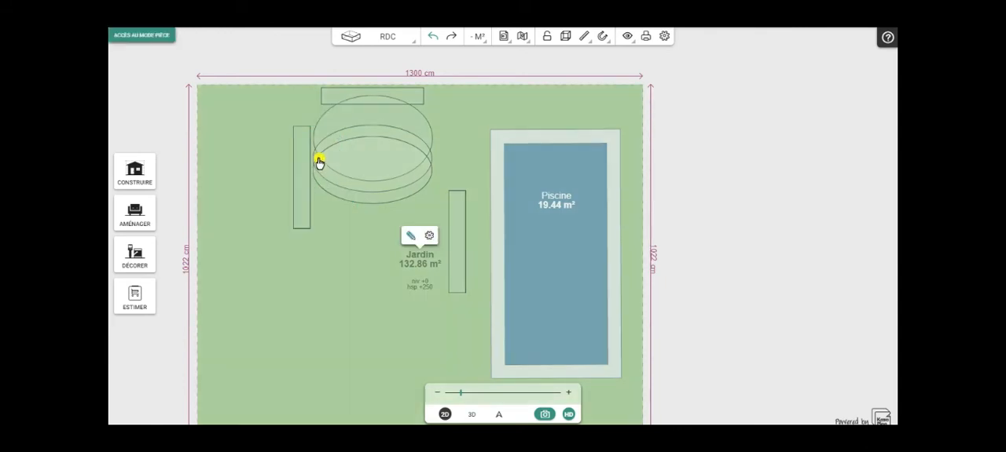
{"action": "left_click", "coordinate": [305, 175]}
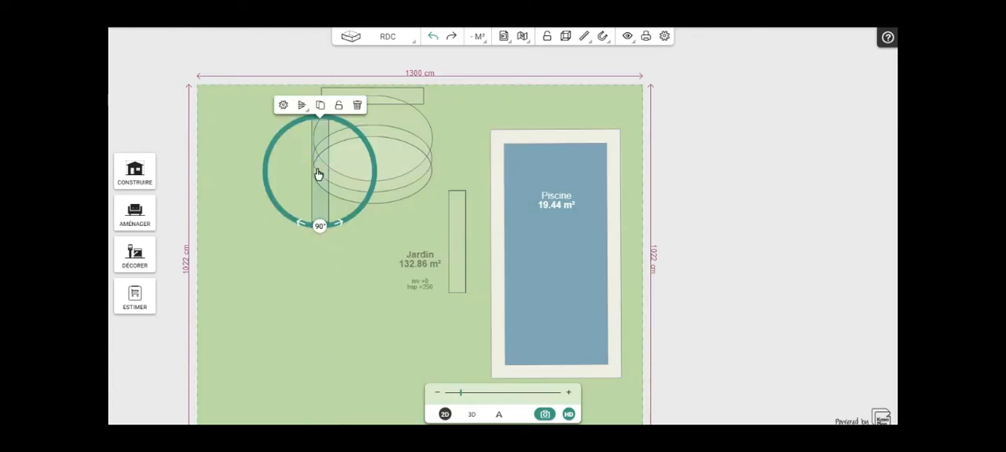
{"action": "left_click", "coordinate": [320, 168]}
{"action": "mouse_move", "coordinate": [303, 172]}
{"action": "left_mouse_down"}
{"action": "mouse_move", "coordinate": [294, 171]}
{"action": "mouse_move", "coordinate": [306, 170]}
{"action": "left_mouse_up"}
{"action": "left_click", "coordinate": [432, 36]}
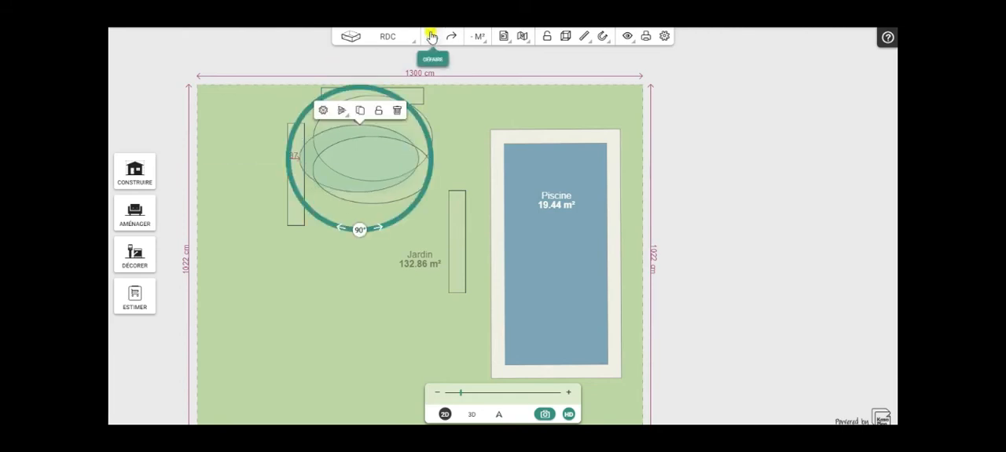
- Lock the middle and lowest cylinders of the stack in place
{"action": "left_click", "coordinate": [391, 113]}
{"action": "left_click", "coordinate": [361, 192]}
{"action": "left_click", "coordinate": [366, 191]}
{"action": "left_click", "coordinate": [370, 201]}
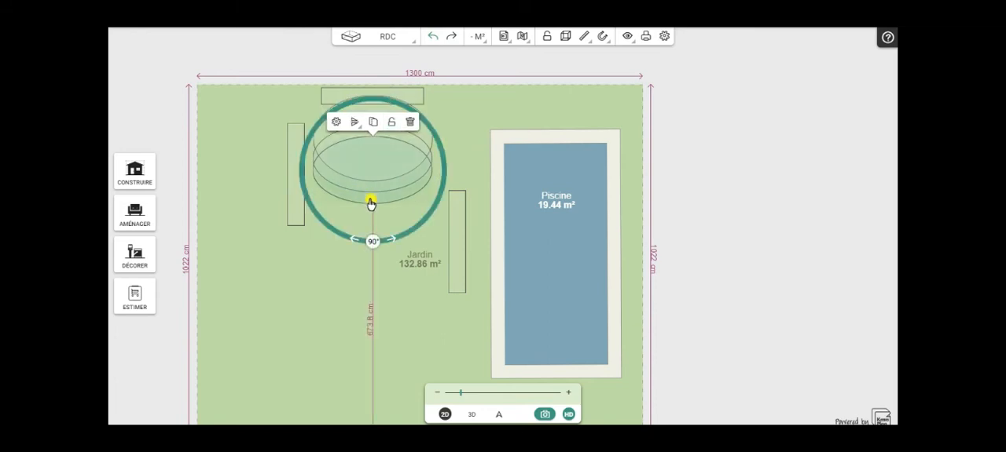
{"action": "left_click", "coordinate": [392, 123]}
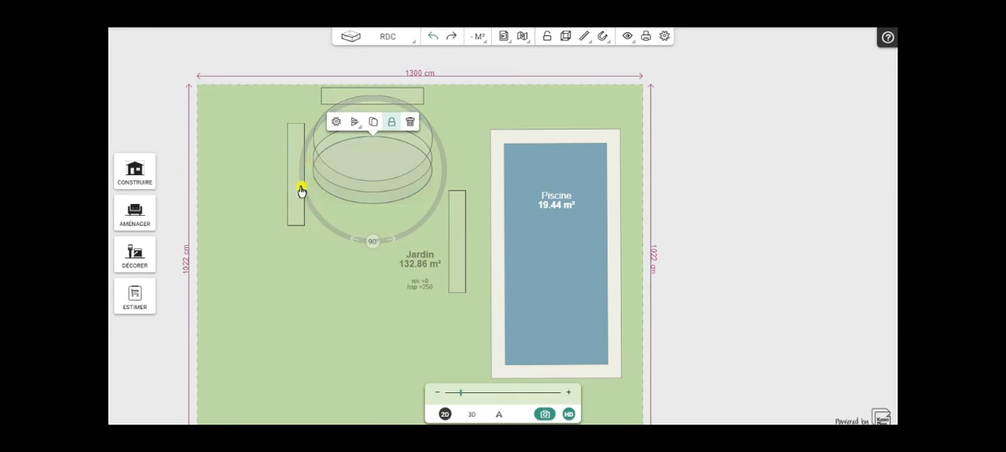
{"action": "left_click", "coordinate": [269, 237]}
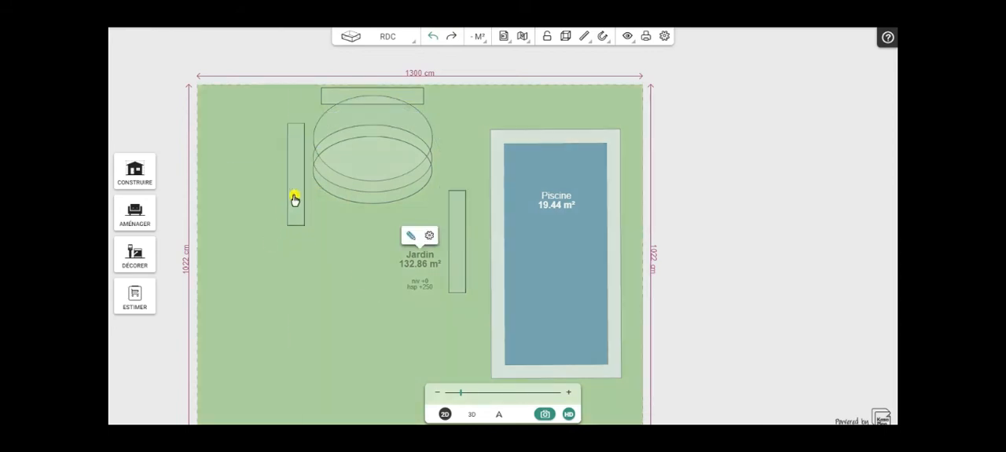
- Move the left vertical cube over the cylinders' left edge and lower the horizontal cube onto their upper edge
{"action": "left_click_drag", "start_coordinate": [299, 184], "coordinate": [309, 180]}
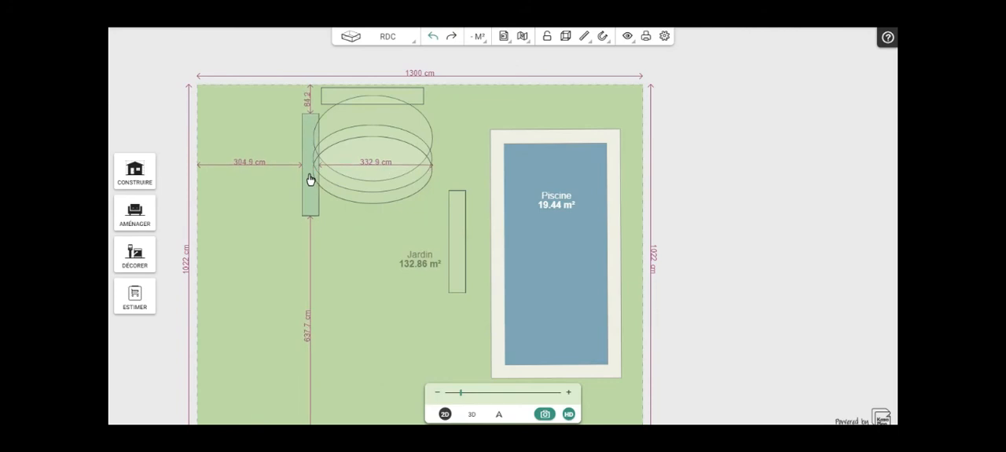
{"action": "left_click_drag", "start_coordinate": [310, 179], "coordinate": [310, 170]}
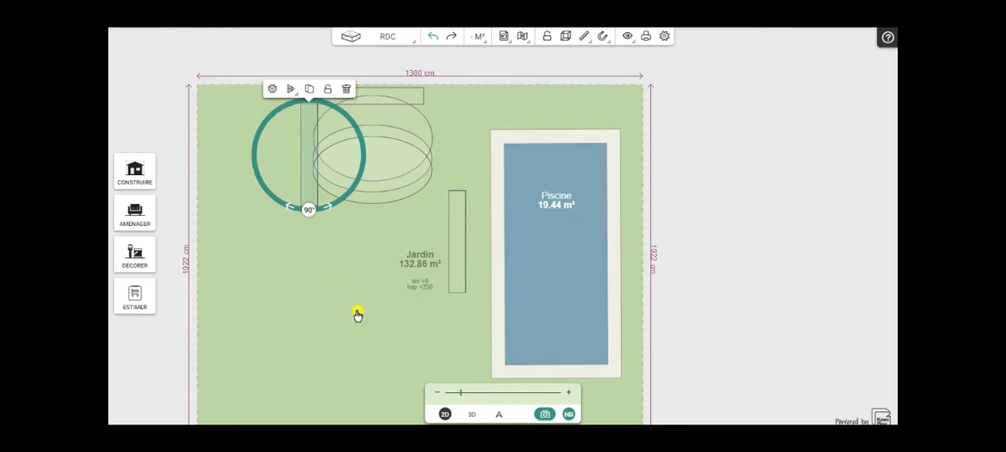
{"action": "left_click", "coordinate": [496, 241]}
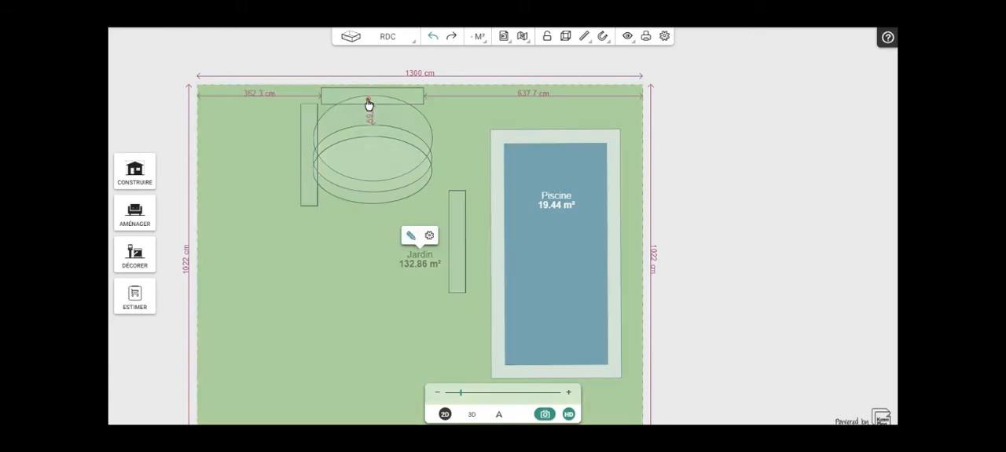
{"action": "left_click_drag", "start_coordinate": [366, 102], "coordinate": [364, 110]}
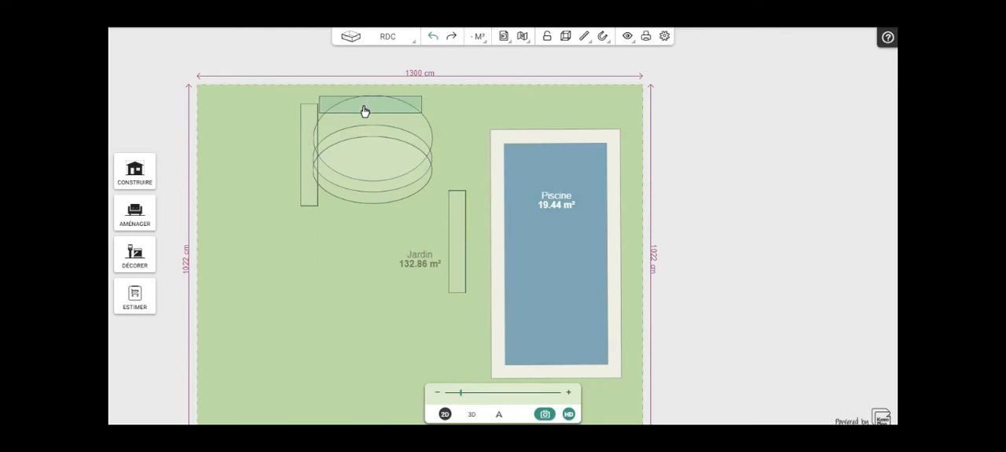
{"action": "left_click_drag", "start_coordinate": [365, 111], "coordinate": [364, 112]}
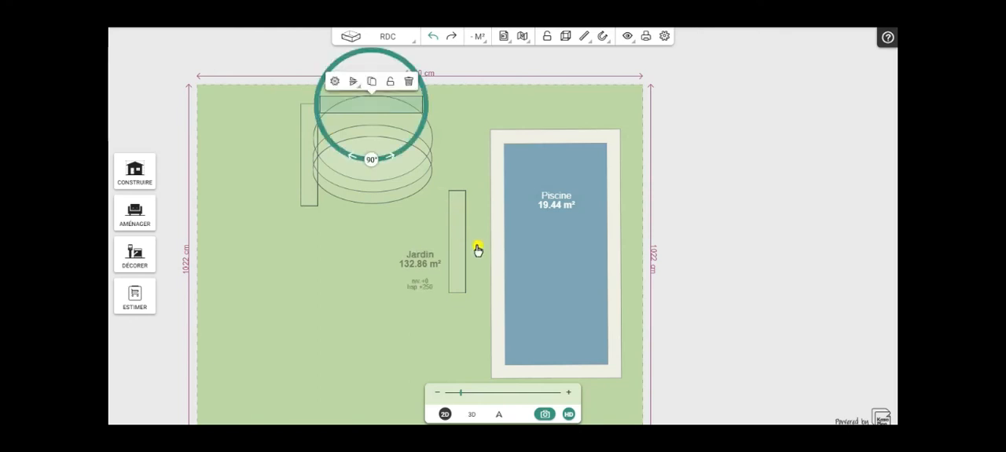
- Move the vertical cube near the pool onto the cylinders' right edge and lower the horizontal cube between both vertical cubes
{"action": "left_click", "coordinate": [459, 228]}
{"action": "left_click_drag", "start_coordinate": [459, 228], "coordinate": [438, 163]}
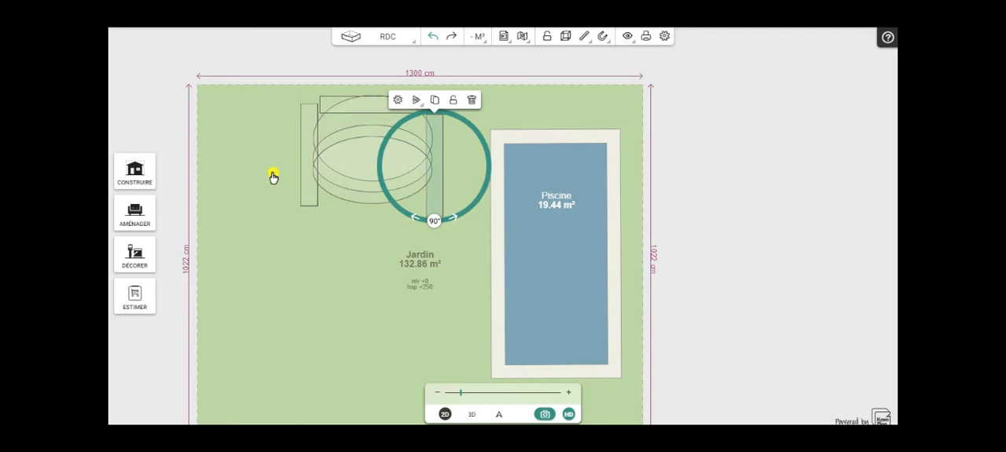
{"action": "left_click", "coordinate": [263, 140]}
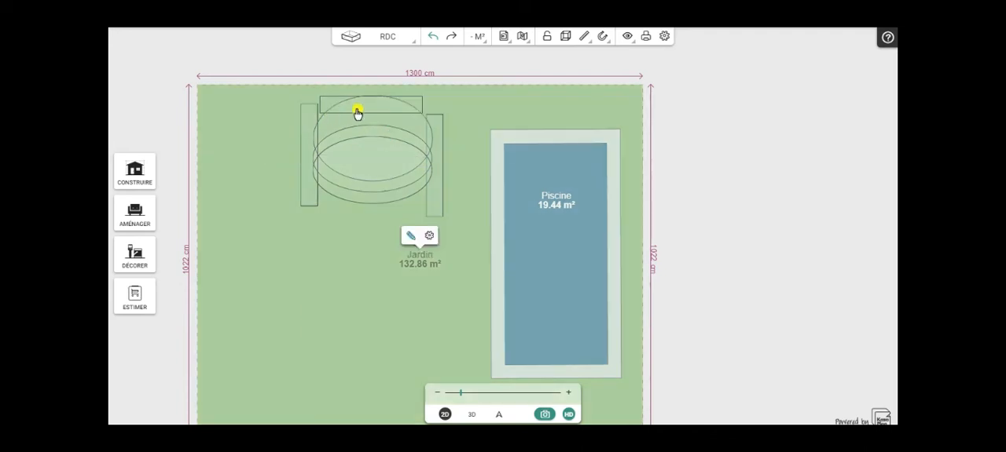
{"action": "left_click", "coordinate": [357, 111]}
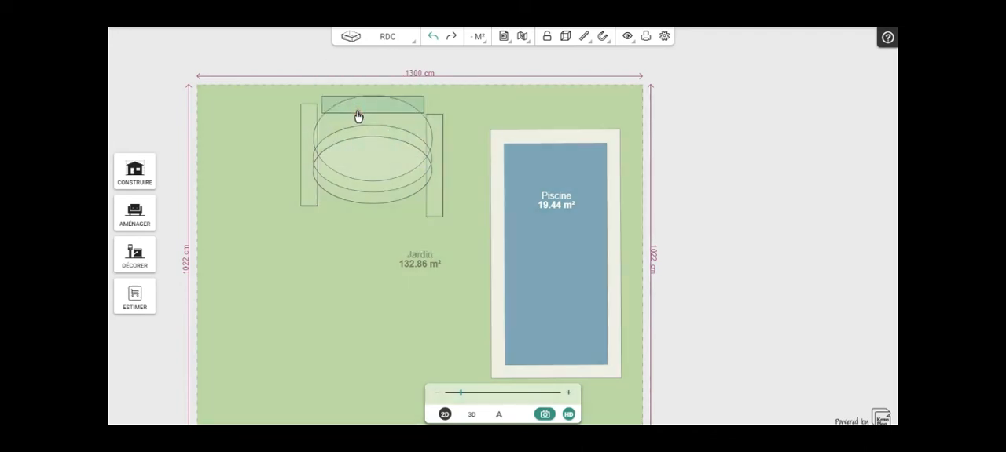
{"action": "left_click_drag", "start_coordinate": [357, 110], "coordinate": [358, 125]}
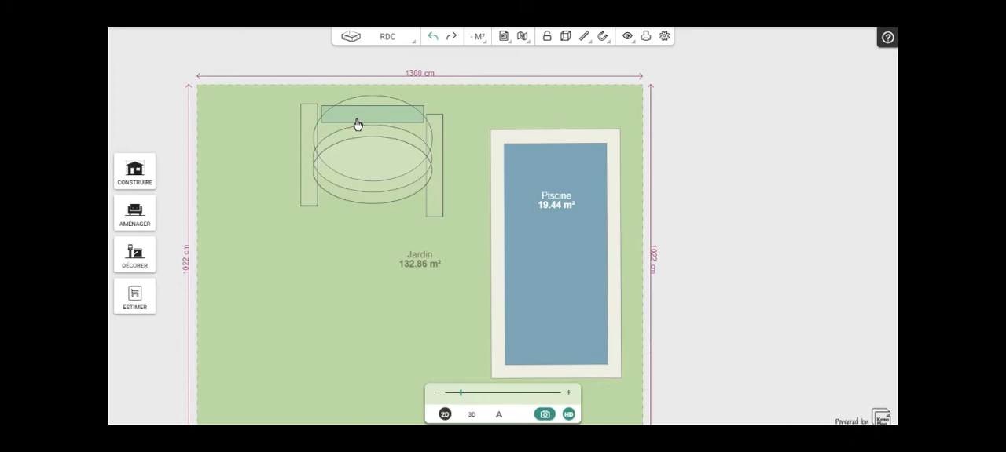
{"action": "left_click_drag", "start_coordinate": [357, 124], "coordinate": [357, 124]}
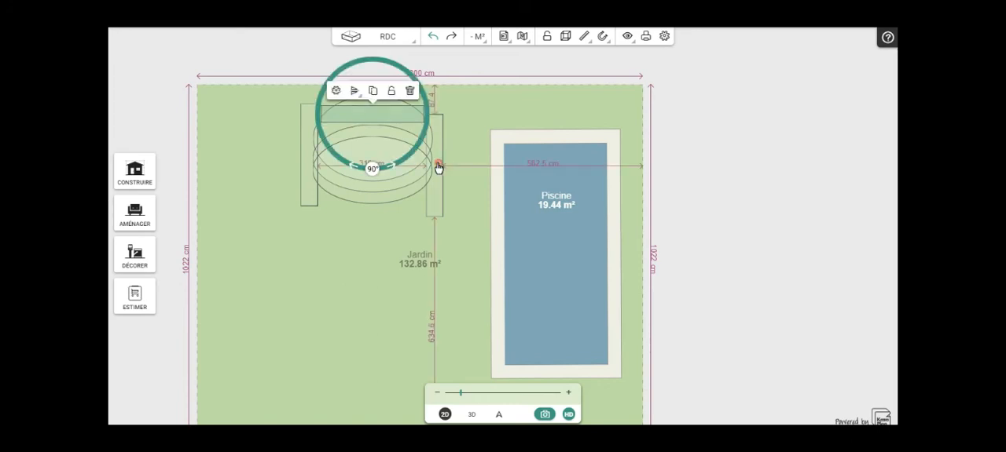
- Draw both vertical cubes in against the horizontal cube's ends and lower the left one level with the right
{"action": "left_click", "coordinate": [437, 167]}
{"action": "left_click_drag", "start_coordinate": [436, 166], "coordinate": [432, 167]}
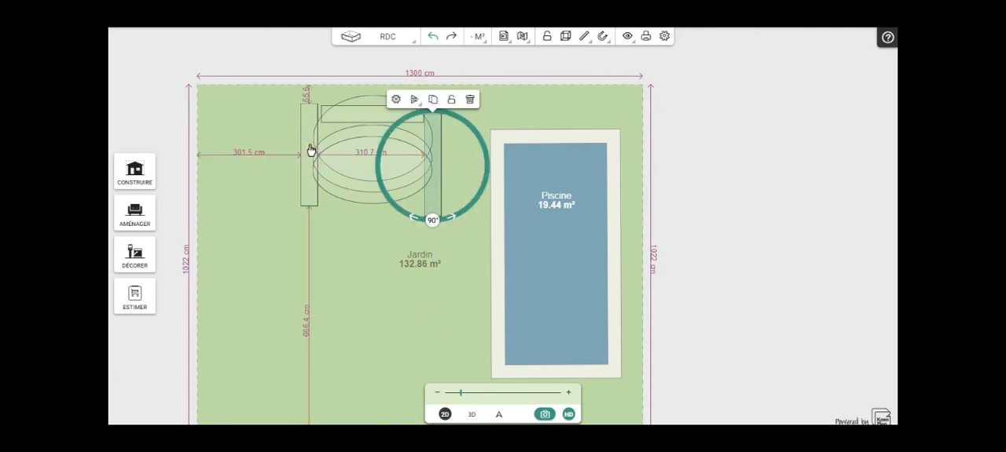
{"action": "left_click", "coordinate": [309, 151]}
{"action": "left_click_drag", "start_coordinate": [308, 157], "coordinate": [311, 164]}
{"action": "left_click", "coordinate": [434, 160]}
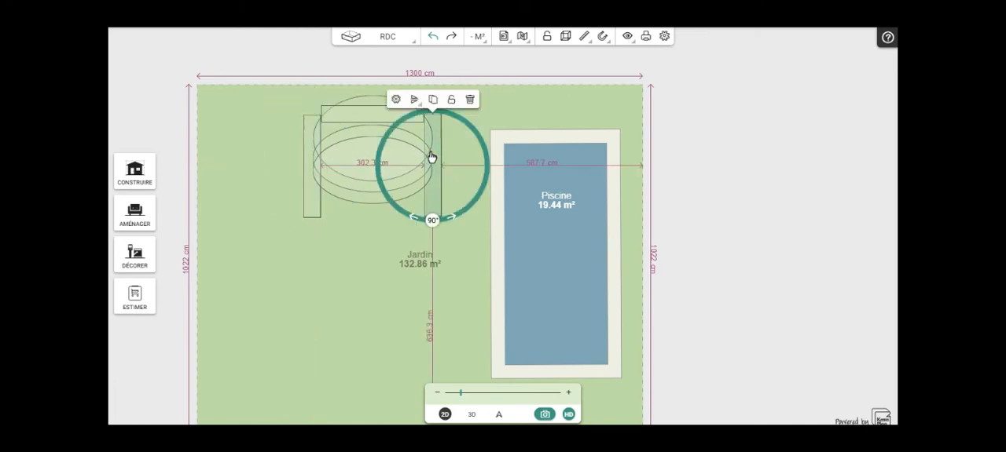
{"action": "left_click_drag", "start_coordinate": [430, 158], "coordinate": [426, 159]}
- Fine-tune the two vertical cubes so they flank the horizontal cube with a 300 cm gap between them
{"action": "scroll", "coordinate": [729, 139], "scroll_direction": "up", "scroll_amount": 3}
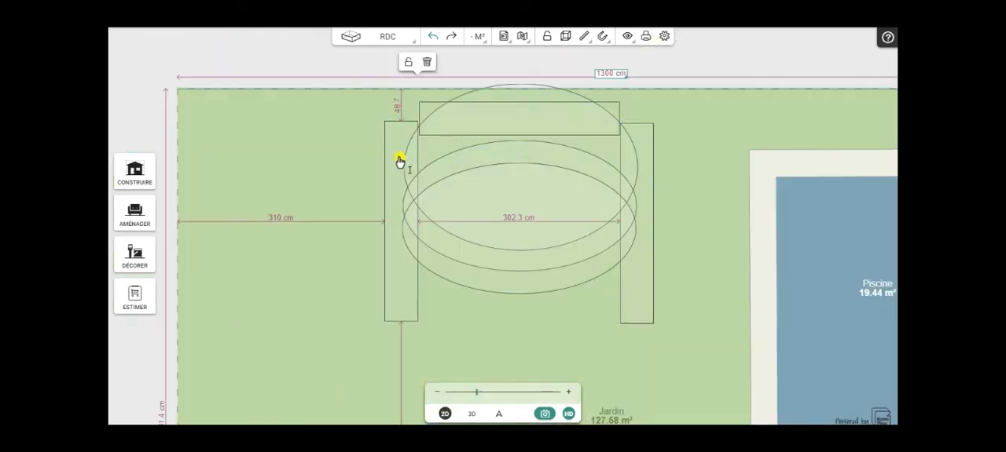
{"action": "left_click", "coordinate": [397, 161]}
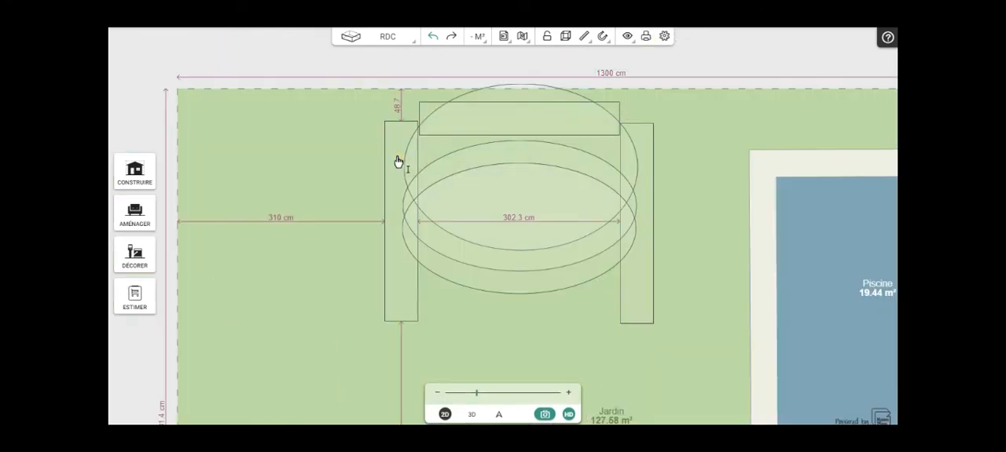
{"action": "left_click_drag", "start_coordinate": [399, 160], "coordinate": [401, 161]}
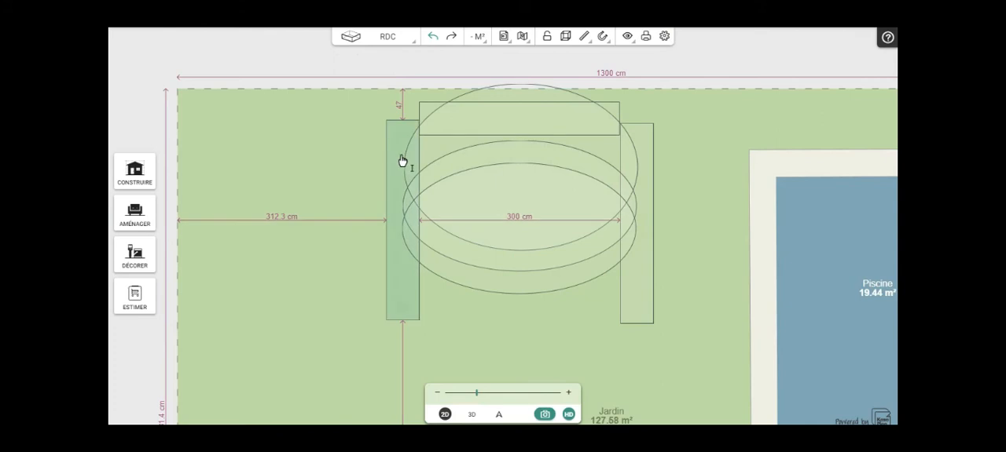
{"action": "left_click", "coordinate": [414, 209]}
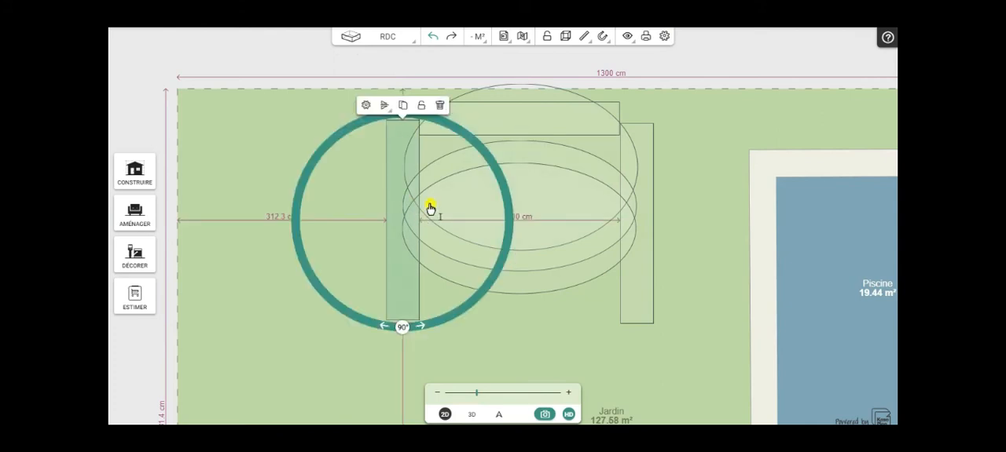
{"action": "left_click", "coordinate": [634, 198]}
{"action": "left_click_drag", "start_coordinate": [629, 199], "coordinate": [626, 196]}
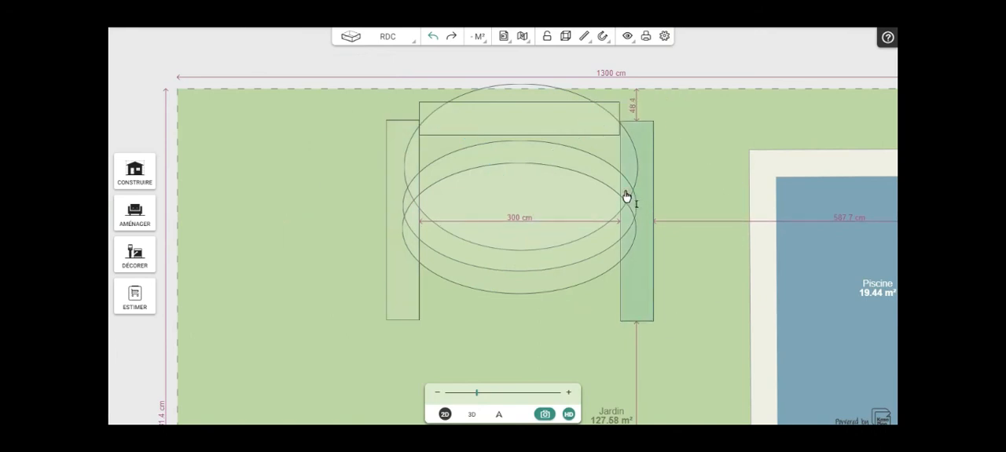
{"action": "left_click", "coordinate": [628, 135]}
{"action": "left_click", "coordinate": [628, 135]}
{"action": "left_click", "coordinate": [626, 135]}
{"action": "left_click", "coordinate": [628, 137]}
{"action": "left_click", "coordinate": [640, 139]}
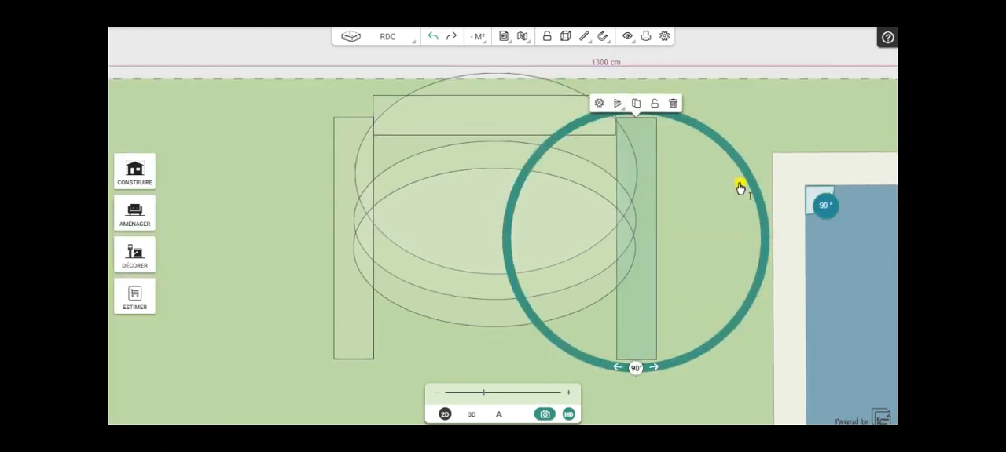
- Nudge both vertical cubes slightly down so their upper ends line up beside the horizontal cube
{"action": "scroll", "coordinate": [691, 191], "scroll_direction": "down", "scroll_amount": 5}
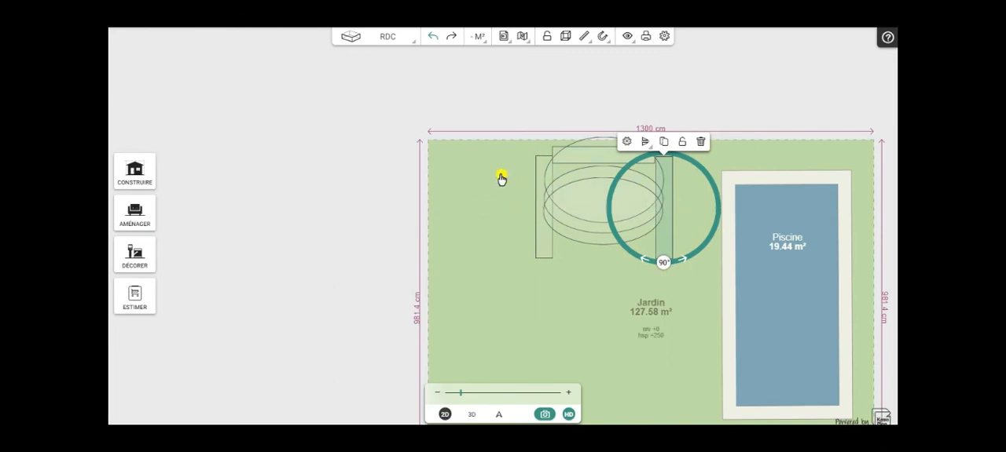
{"action": "scroll", "coordinate": [512, 182], "scroll_direction": "up", "scroll_amount": 1}
{"action": "scroll", "coordinate": [512, 183], "scroll_direction": "up", "scroll_amount": 1}
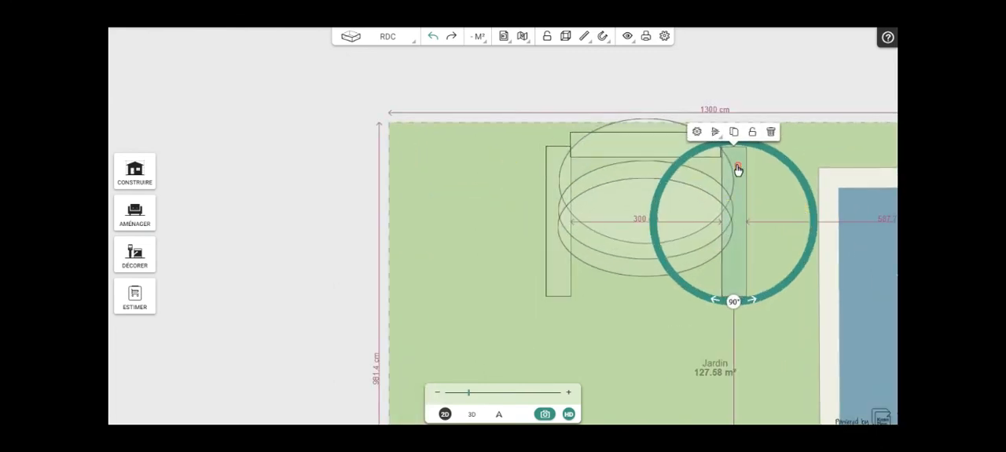
{"action": "mouse_move", "coordinate": [735, 171]}
{"action": "left_mouse_down"}
{"action": "mouse_move", "coordinate": [711, 168]}
{"action": "mouse_move", "coordinate": [724, 172]}
{"action": "left_mouse_up"}
{"action": "left_click", "coordinate": [555, 184]}
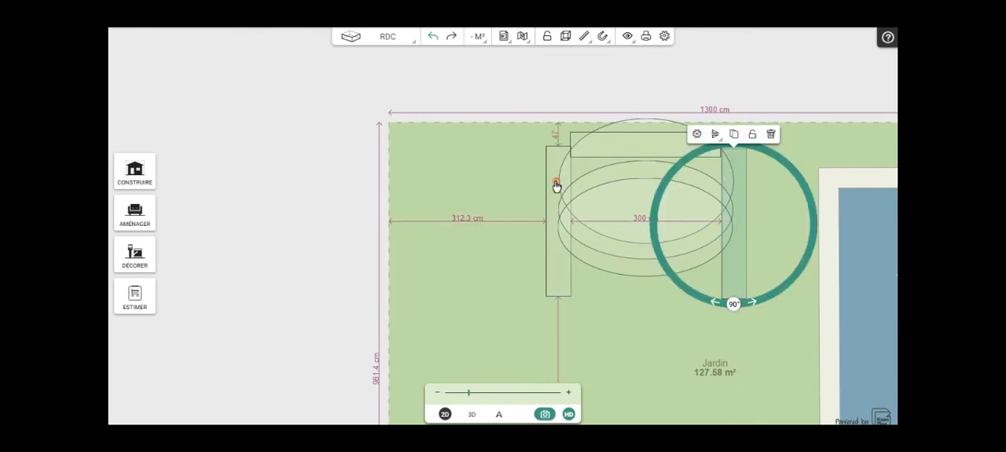
{"action": "left_click_drag", "start_coordinate": [556, 187], "coordinate": [555, 192]}
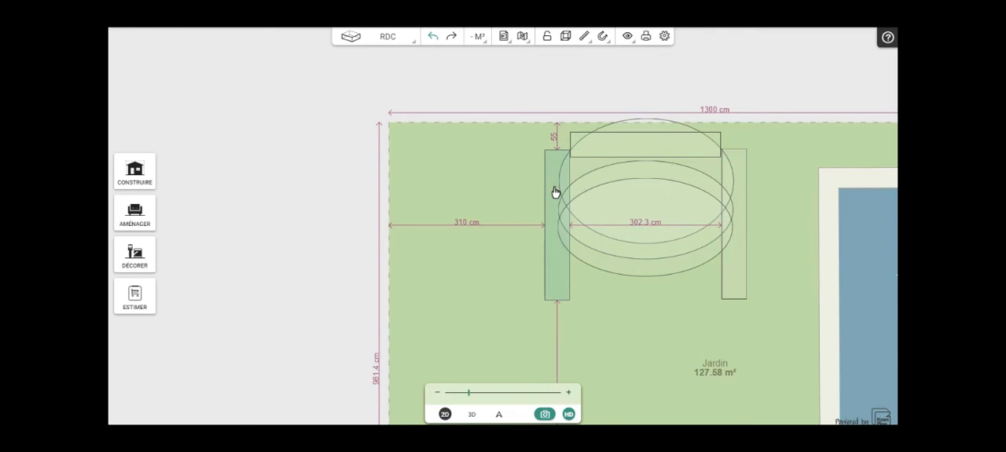
{"action": "left_click_drag", "start_coordinate": [554, 193], "coordinate": [555, 193]}
- Turn off the water filling in the pool's parameters
{"action": "scroll", "coordinate": [667, 325], "scroll_direction": "down", "scroll_amount": 3}
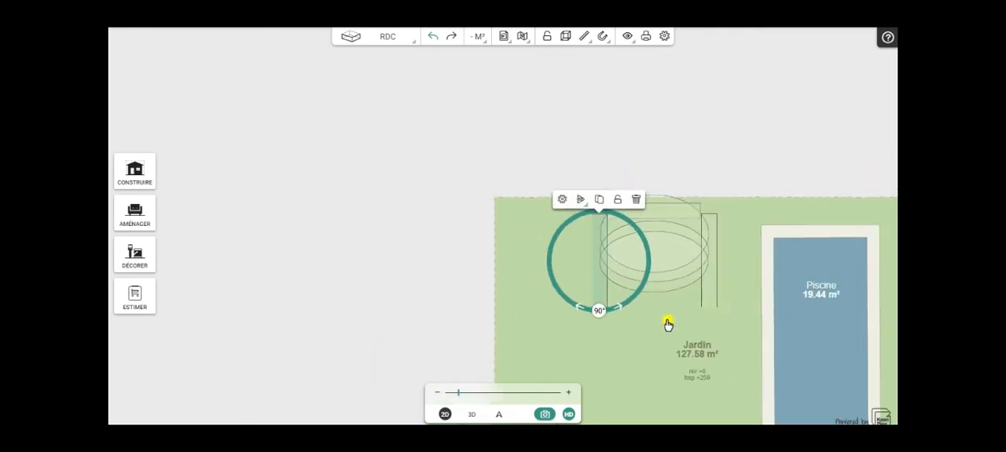
{"action": "left_click_drag", "start_coordinate": [440, 322], "coordinate": [235, 195]}
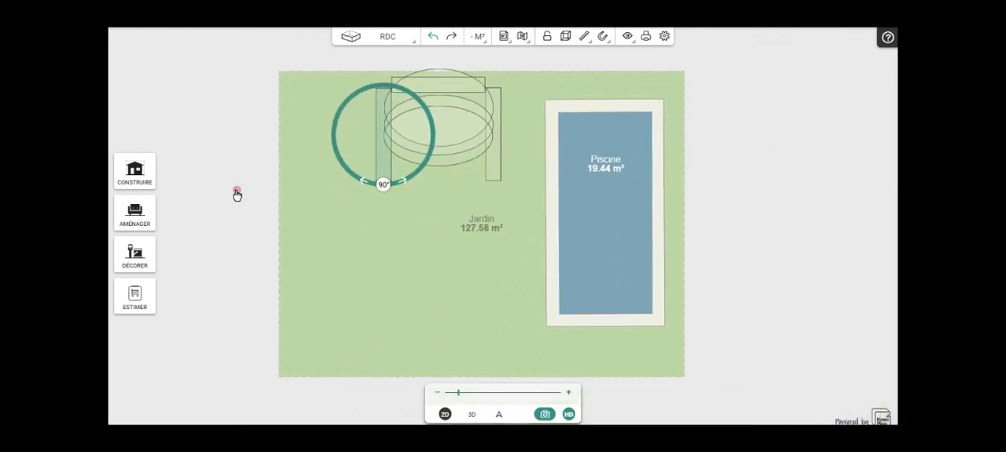
{"action": "left_click", "coordinate": [597, 194]}
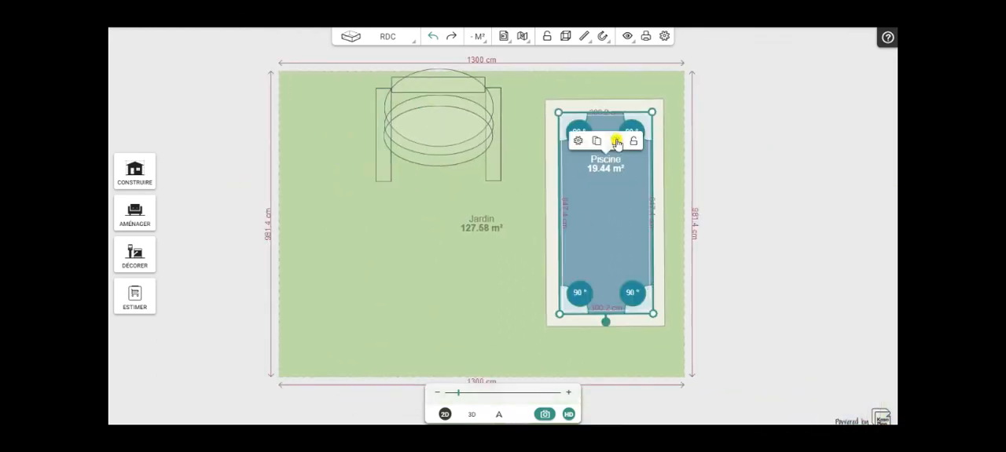
{"action": "left_click", "coordinate": [578, 142]}
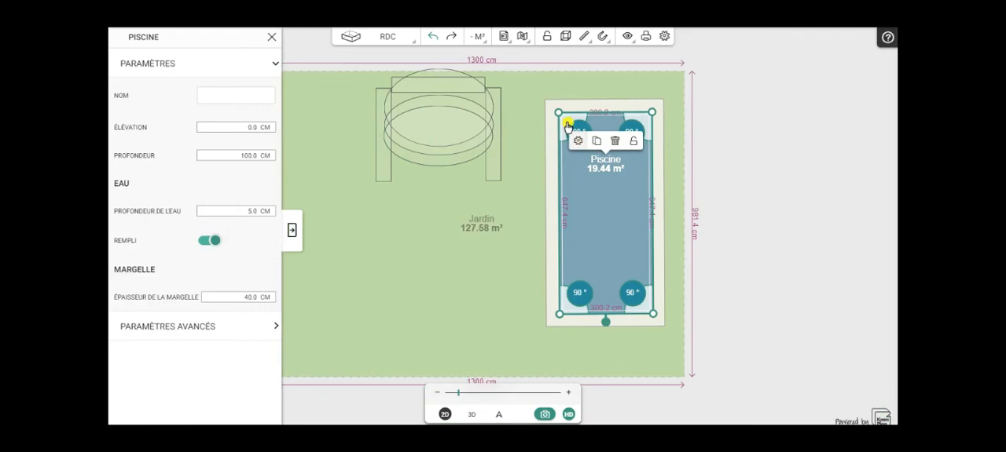
{"action": "left_click", "coordinate": [210, 242]}
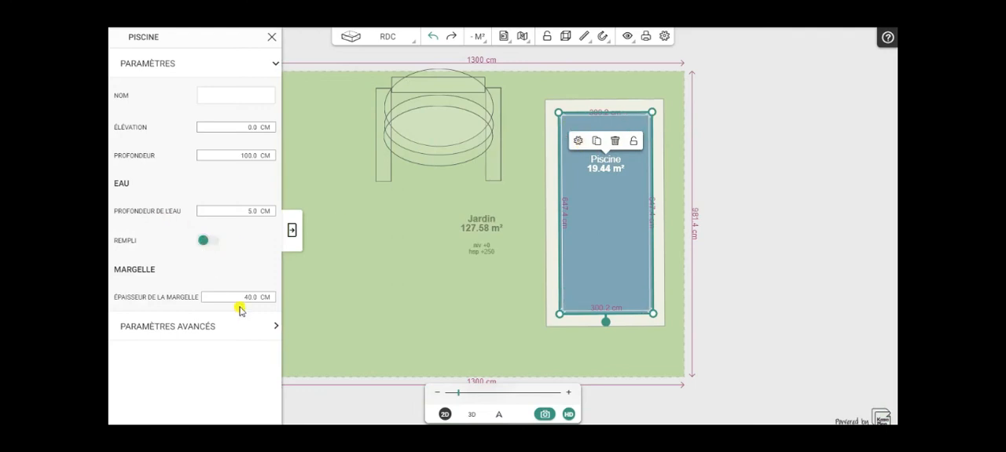
- Set the pool's coping thickness to 1 cm and move the pool over the elliptical steps, between the two vertical cubes
{"action": "left_click_drag", "start_coordinate": [241, 300], "coordinate": [287, 305]}
{"action": "left_click", "coordinate": [291, 231]}
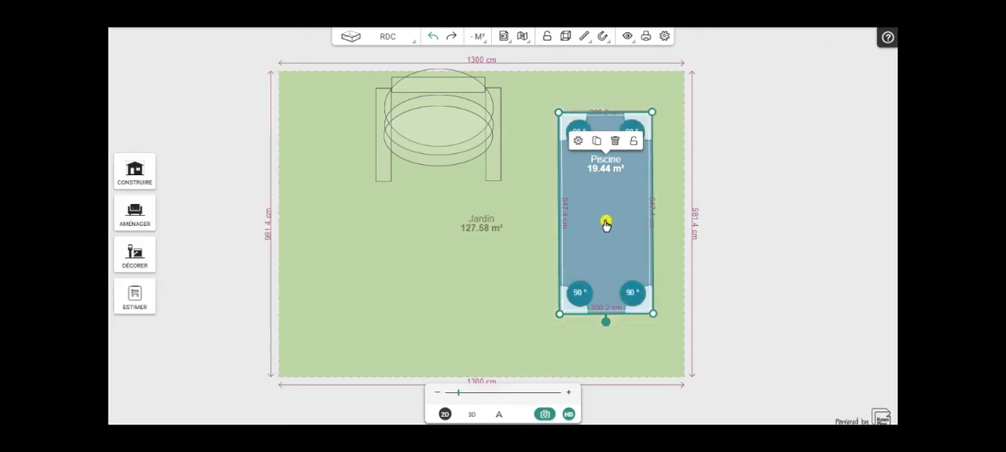
{"action": "left_click_drag", "start_coordinate": [578, 233], "coordinate": [437, 207]}
{"action": "scroll", "coordinate": [547, 222], "scroll_direction": "up", "scroll_amount": 3}
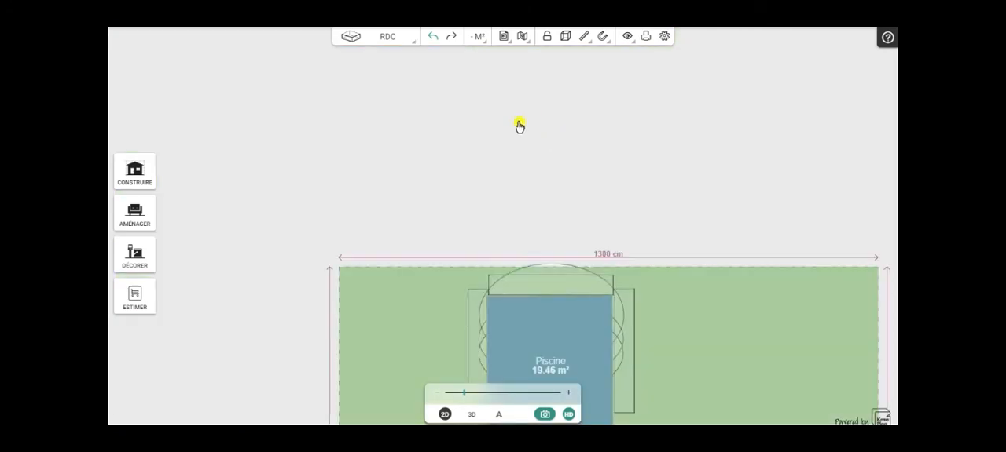
- Fine-tune the pool's position against the inner edges of the three cubes and check the fit in 3D
{"action": "left_click_drag", "start_coordinate": [270, 172], "coordinate": [192, 33]}
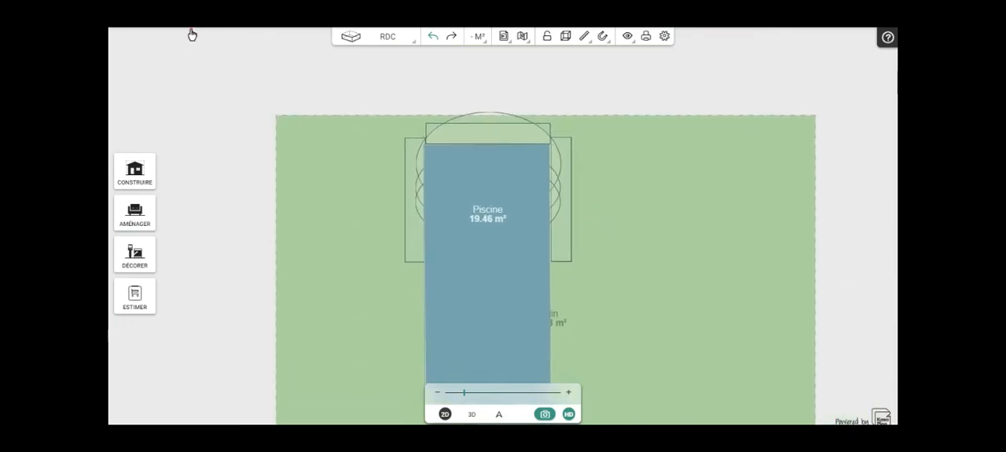
{"action": "left_click", "coordinate": [506, 203]}
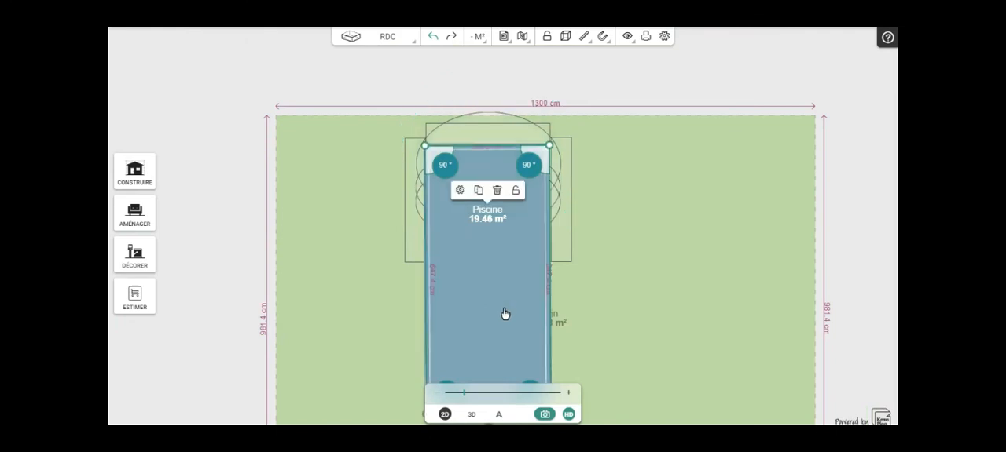
{"action": "left_click_drag", "start_coordinate": [507, 314], "coordinate": [507, 314]}
{"action": "key", "text": "Left"}
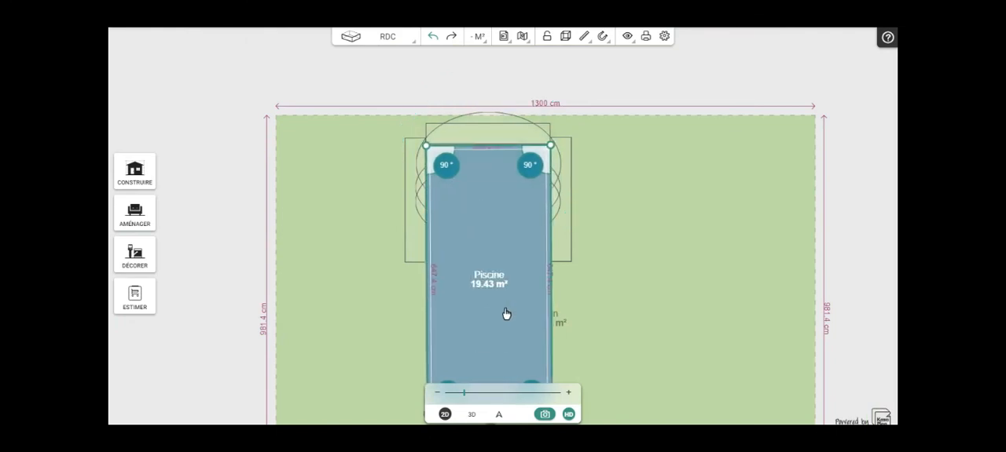
{"action": "left_click_drag", "start_coordinate": [506, 315], "coordinate": [505, 309]}
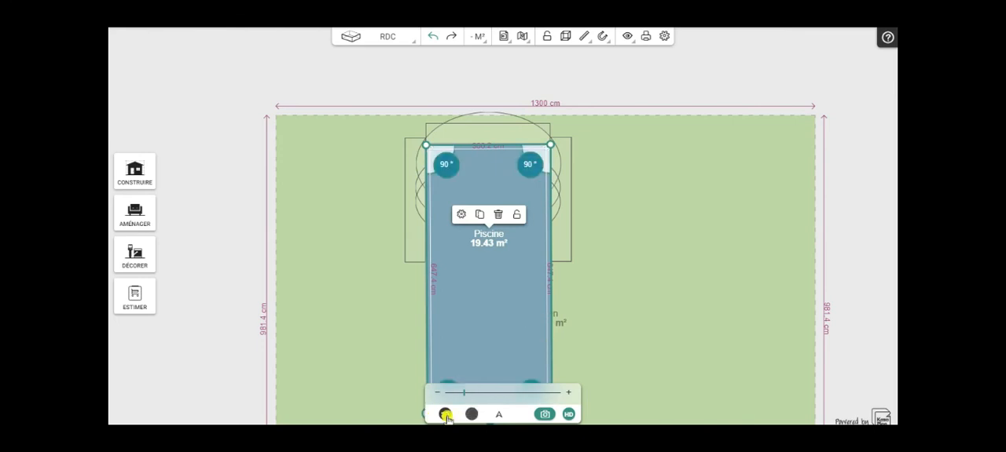
{"action": "left_click", "coordinate": [470, 414]}
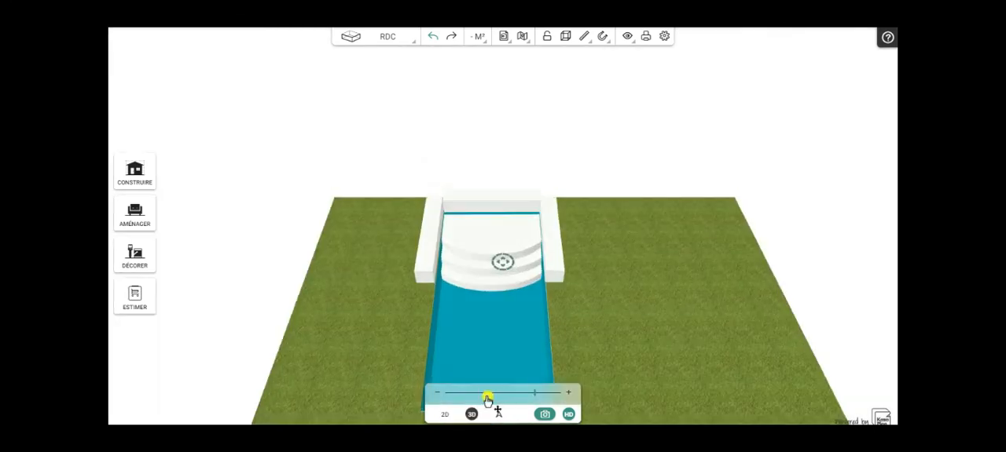
{"action": "left_click_drag", "start_coordinate": [629, 339], "coordinate": [618, 379]}
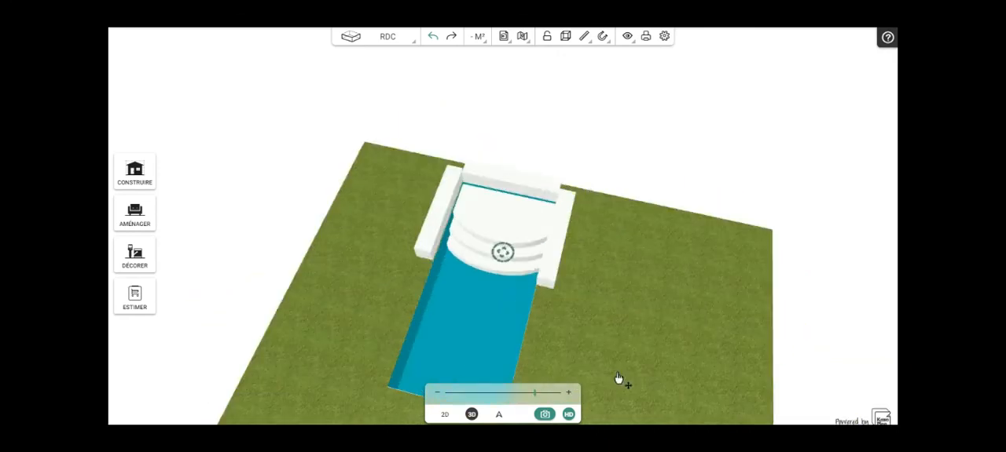
- Delete the two vertical cubes and the horizontal cube around the pool in the 2D plan
{"action": "left_click", "coordinate": [445, 415]}
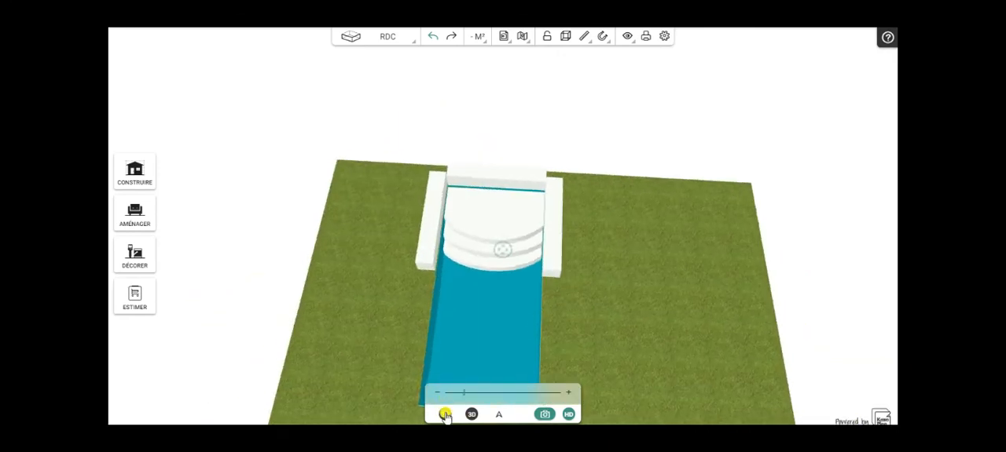
{"action": "left_click", "coordinate": [418, 242]}
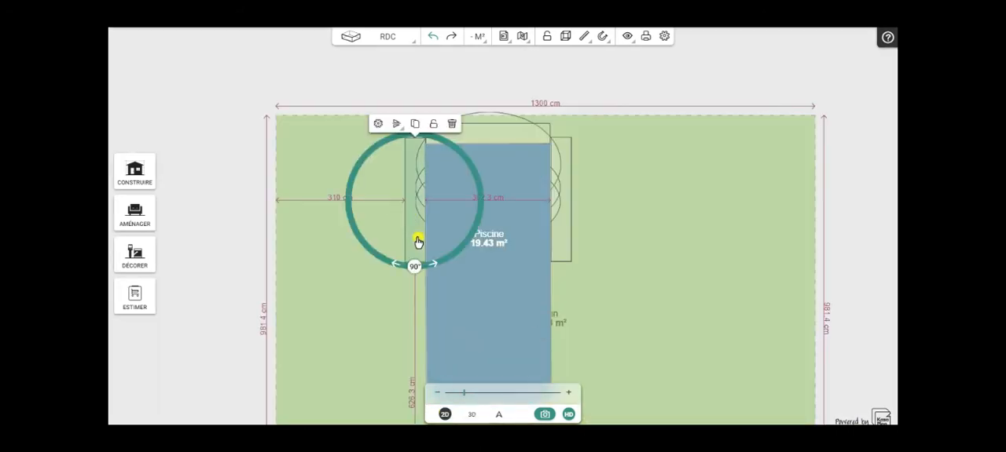
{"action": "left_click", "coordinate": [452, 125]}
{"action": "left_click", "coordinate": [549, 137]}
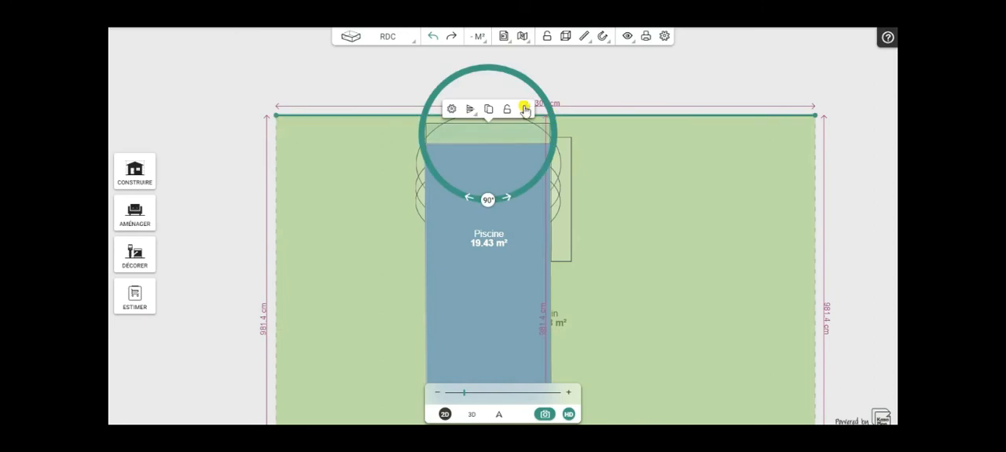
{"action": "left_click", "coordinate": [525, 110]}
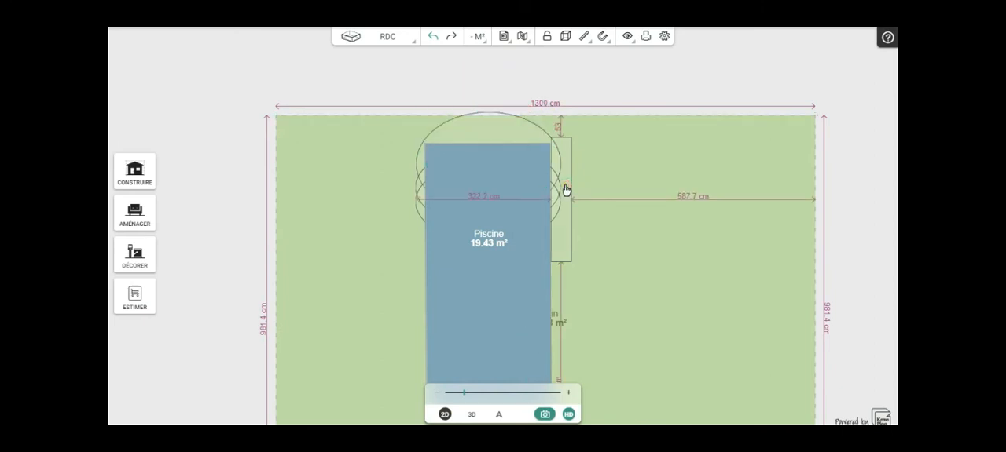
{"action": "left_click", "coordinate": [566, 189]}
{"action": "left_click", "coordinate": [597, 122]}
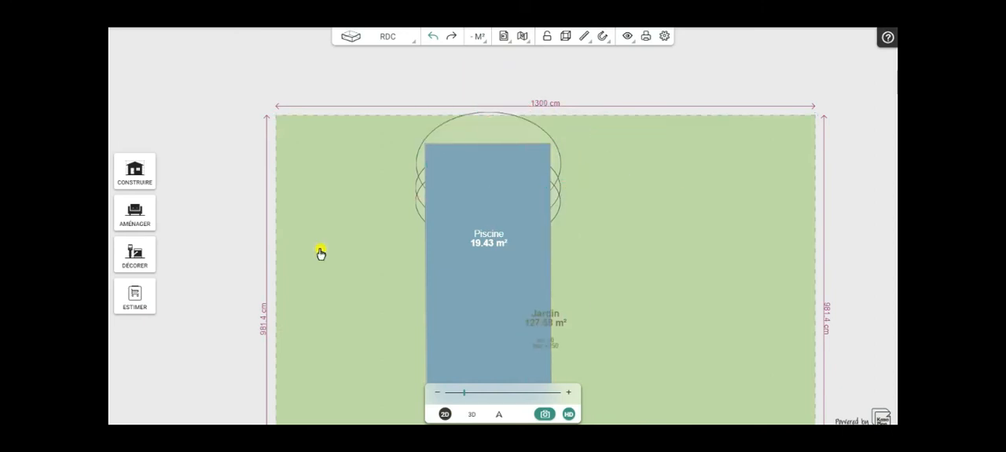
- Turn the pool's water filling back on and set the coping thickness to 30 cm
{"action": "left_click", "coordinate": [488, 325]}
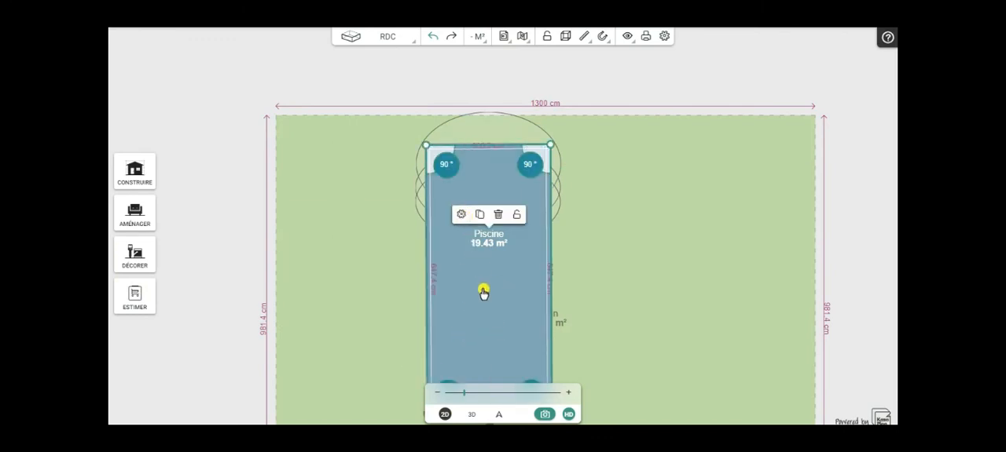
{"action": "left_click", "coordinate": [461, 216]}
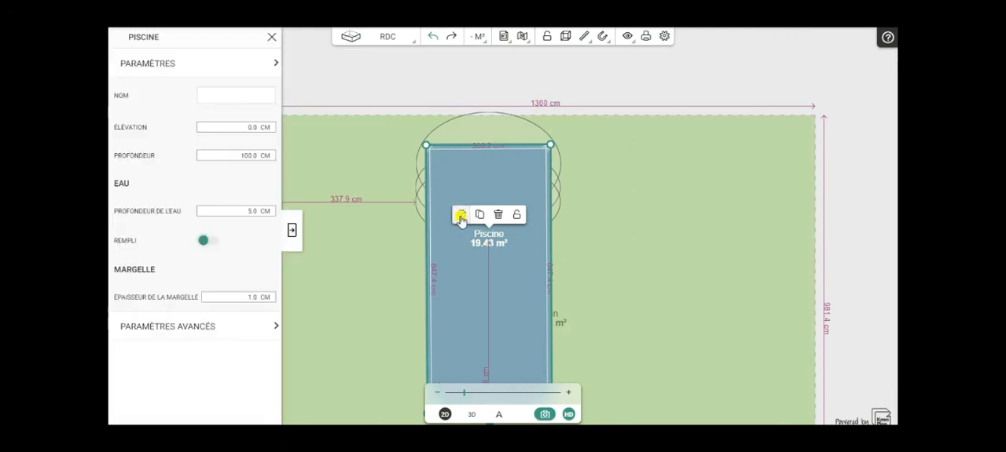
{"action": "left_click", "coordinate": [206, 241]}
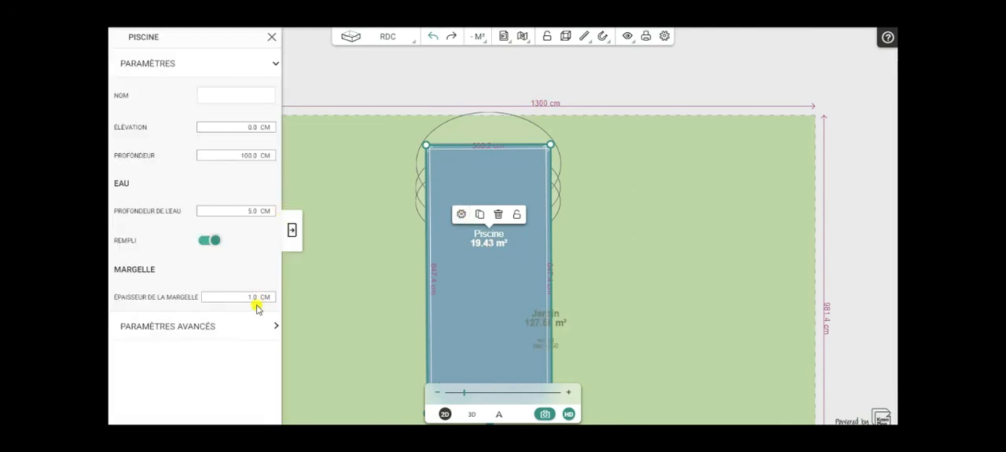
{"action": "type", "text": "5"}
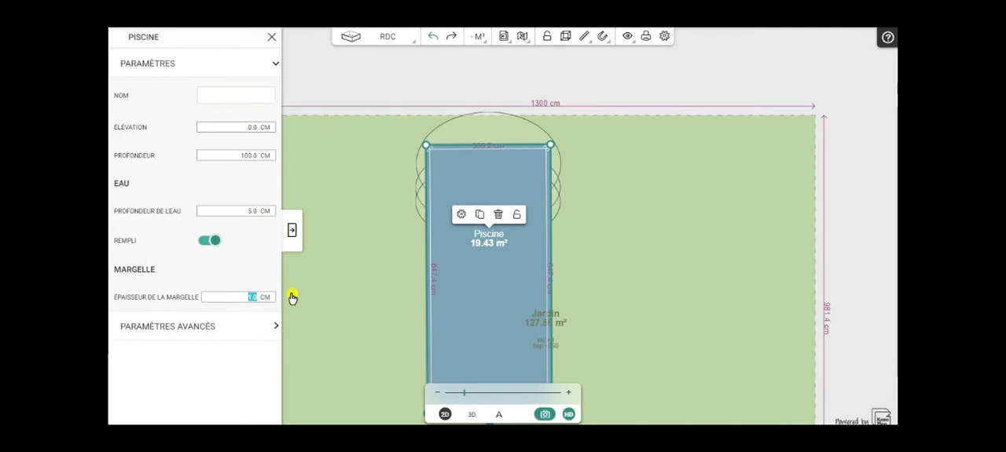
{"action": "left_click", "coordinate": [291, 233]}
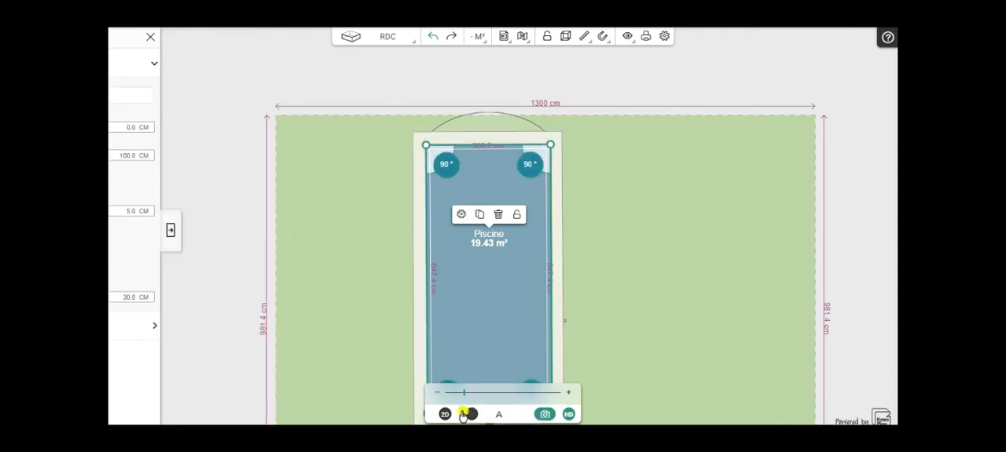
- Examine the filled pool and its submerged elliptical steps in 3D from above and up close
{"action": "left_click", "coordinate": [471, 414]}
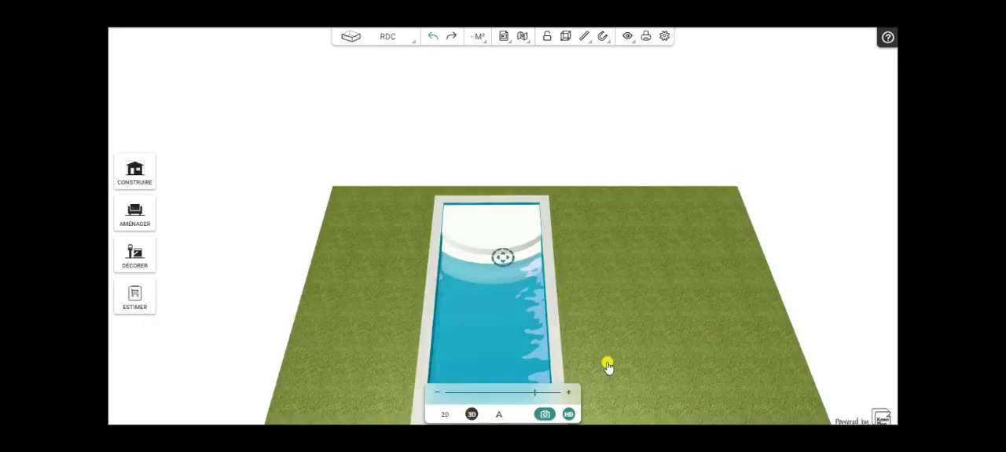
{"action": "left_click_drag", "start_coordinate": [673, 359], "coordinate": [672, 411]}
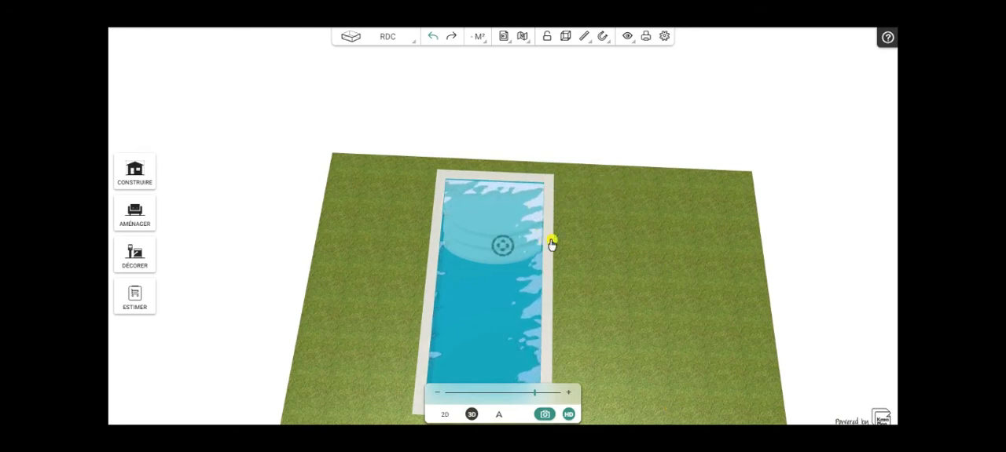
{"action": "left_click_drag", "start_coordinate": [644, 298], "coordinate": [645, 320]}
{"action": "mouse_move", "coordinate": [588, 270]}
{"action": "left_mouse_down"}
{"action": "mouse_move", "coordinate": [588, 299]}
{"action": "mouse_move", "coordinate": [574, 298]}
{"action": "mouse_move", "coordinate": [608, 301]}
{"action": "mouse_move", "coordinate": [587, 307]}
{"action": "left_mouse_up"}
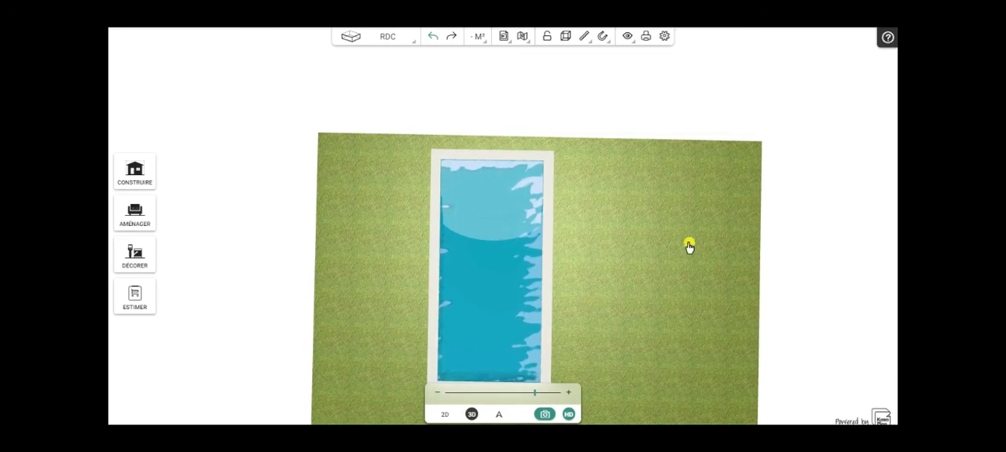
{"action": "scroll", "coordinate": [637, 244], "scroll_direction": "up", "scroll_amount": 3}
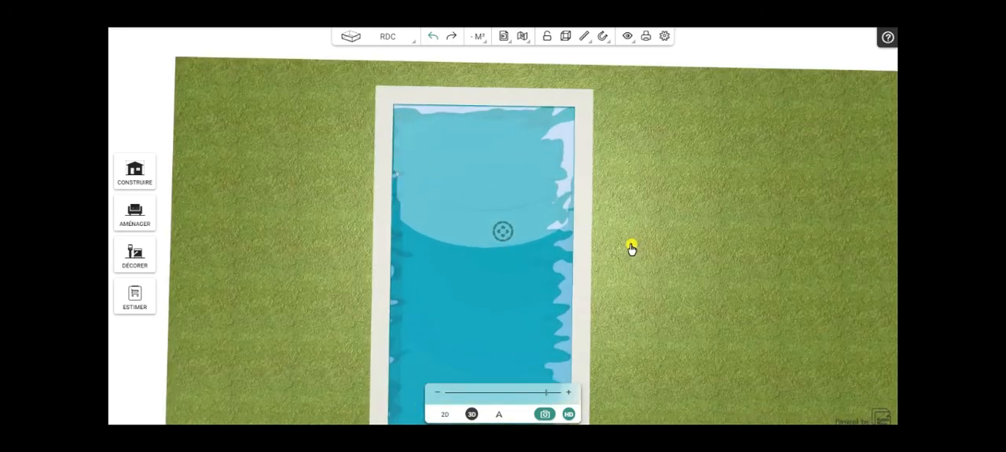